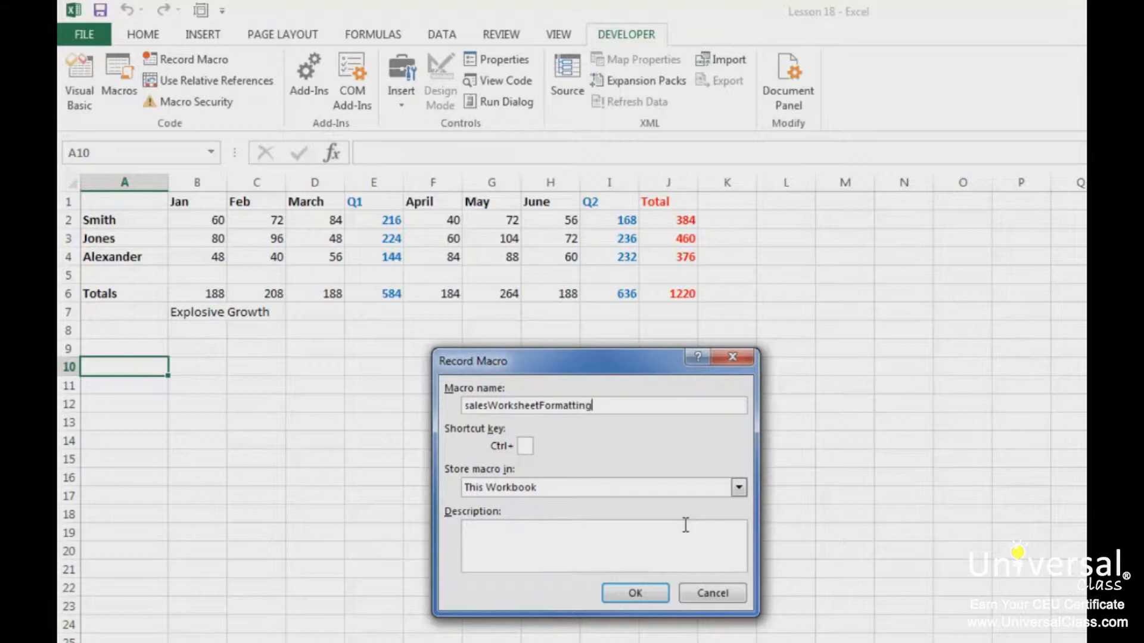
Store the salesWorksheetFormatting macro in the Personal Macro Workbook and start recording it
{"action": "left_click", "coordinate": [639, 492]}
{"action": "left_click", "coordinate": [603, 501]}
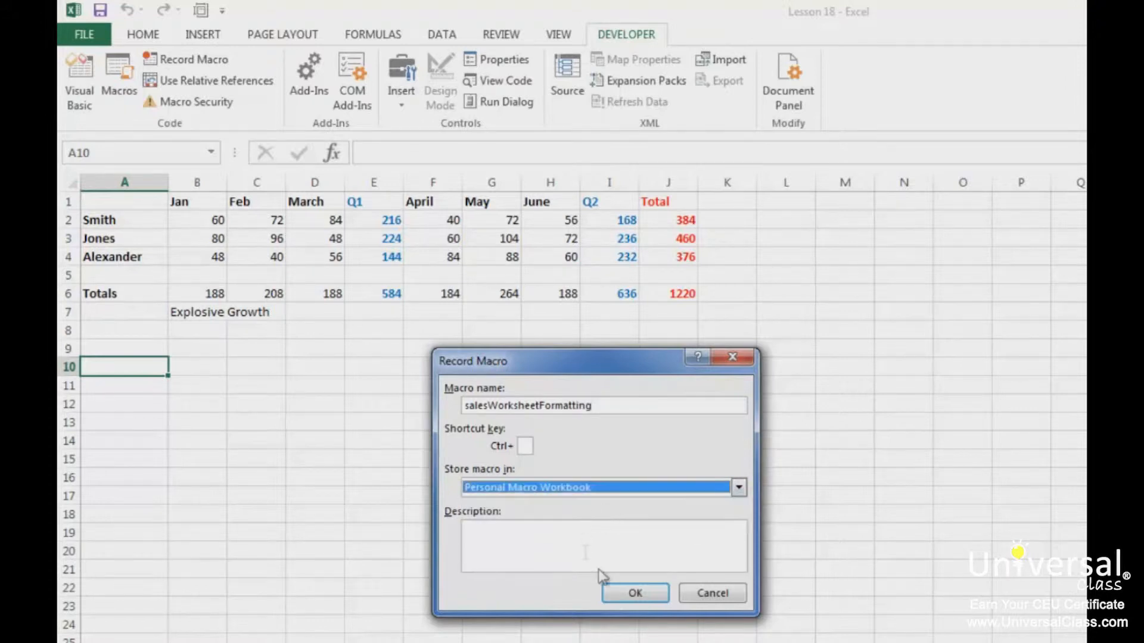
{"action": "left_click", "coordinate": [635, 593]}
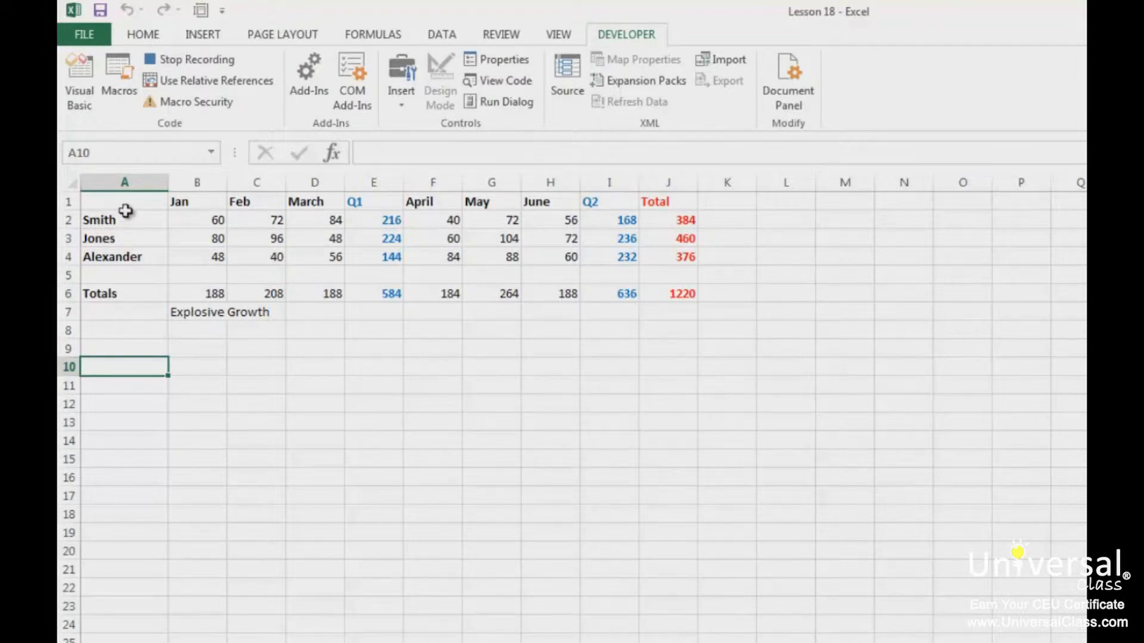
Set the header cells B1:J1 to font size 14
{"action": "left_click_drag", "start_coordinate": [122, 219], "coordinate": [113, 297]}
{"action": "left_click_drag", "start_coordinate": [196, 202], "coordinate": [664, 200], "text": "ctrl"}
{"action": "left_click", "coordinate": [143, 36]}
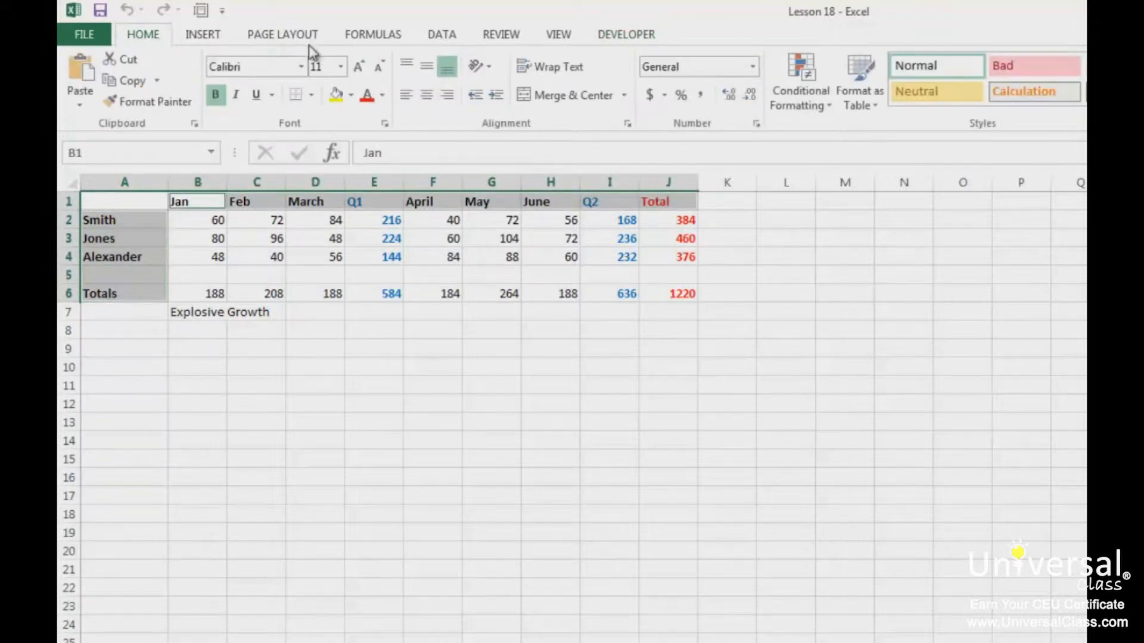
{"action": "left_click_drag", "start_coordinate": [197, 201], "coordinate": [667, 201]}
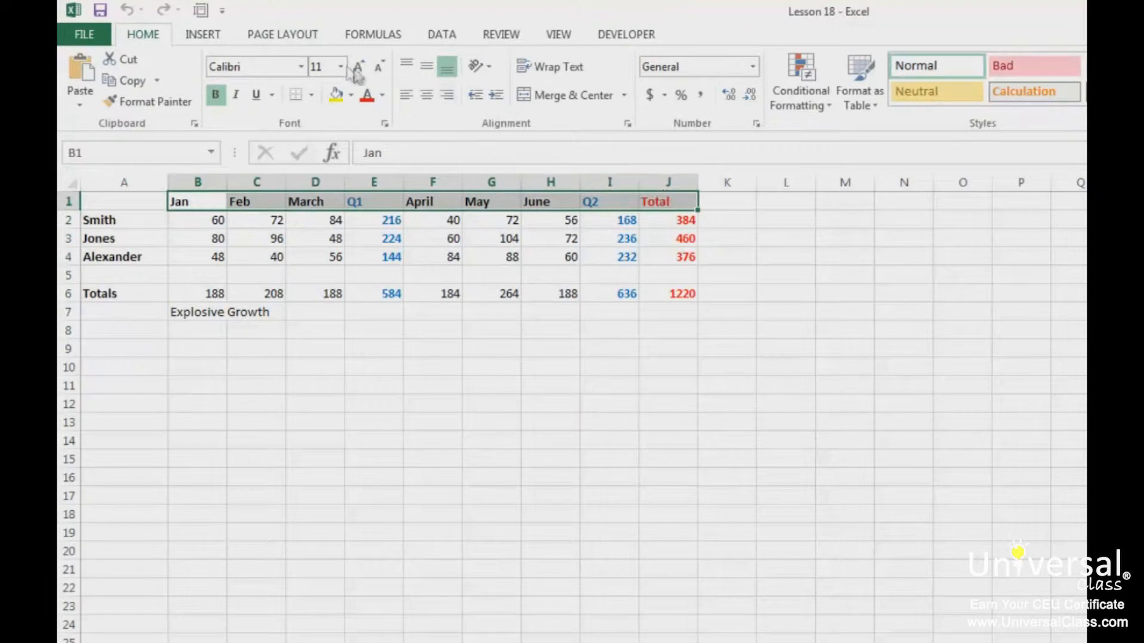
{"action": "left_click", "coordinate": [341, 66]}
{"action": "left_click", "coordinate": [327, 179]}
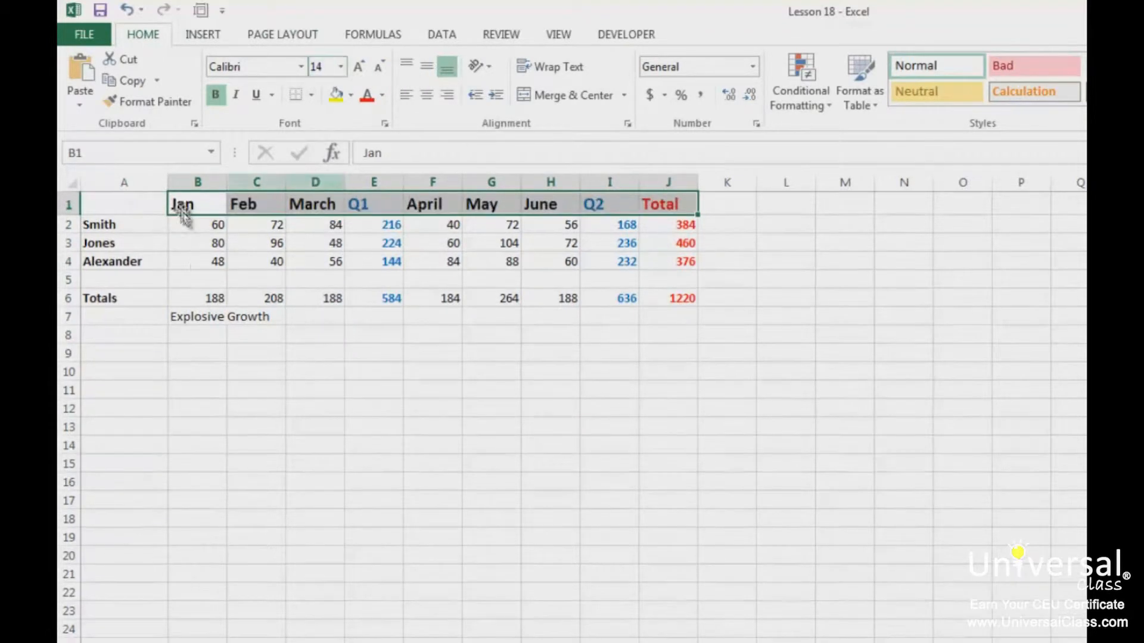
Enlarge the row labels in A2:A4 and the Totals label in A6 to font size 14
{"action": "left_click", "coordinate": [199, 262]}
{"action": "left_click_drag", "start_coordinate": [132, 222], "coordinate": [123, 262]}
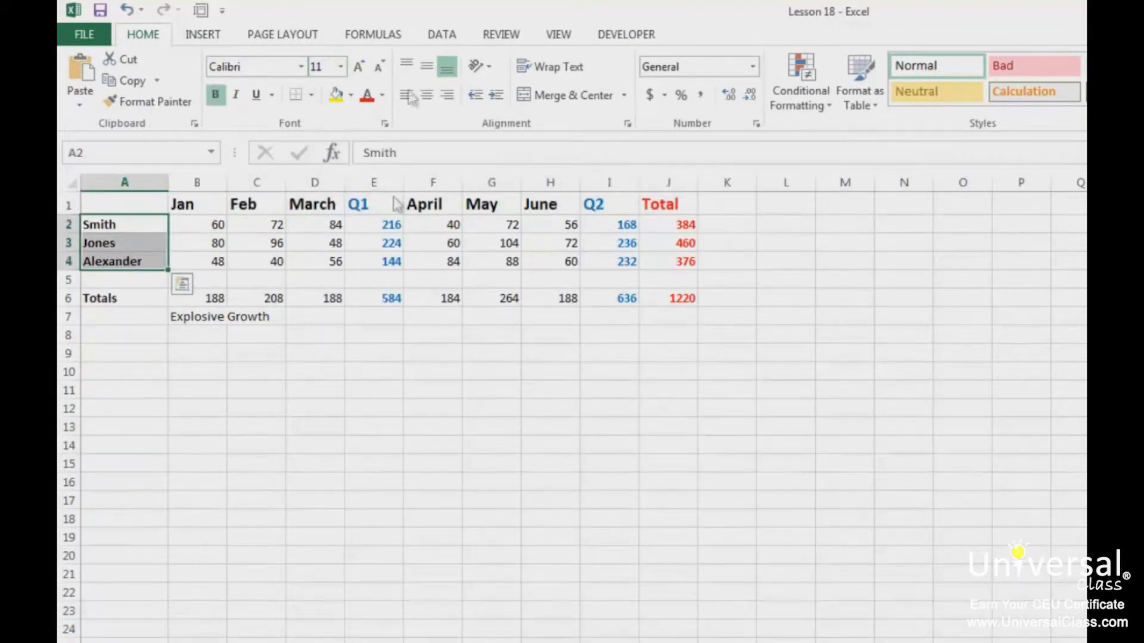
{"action": "left_click", "coordinate": [341, 66]}
{"action": "left_click", "coordinate": [327, 179]}
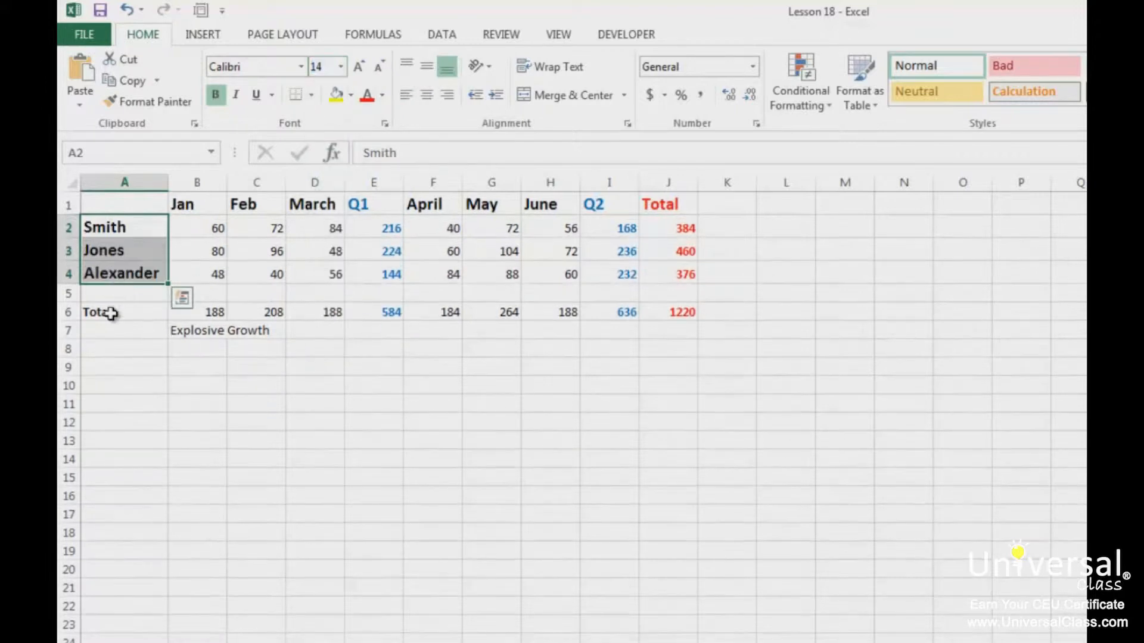
{"action": "left_click", "coordinate": [111, 314]}
{"action": "left_click", "coordinate": [358, 66]}
{"action": "left_click", "coordinate": [358, 66]}
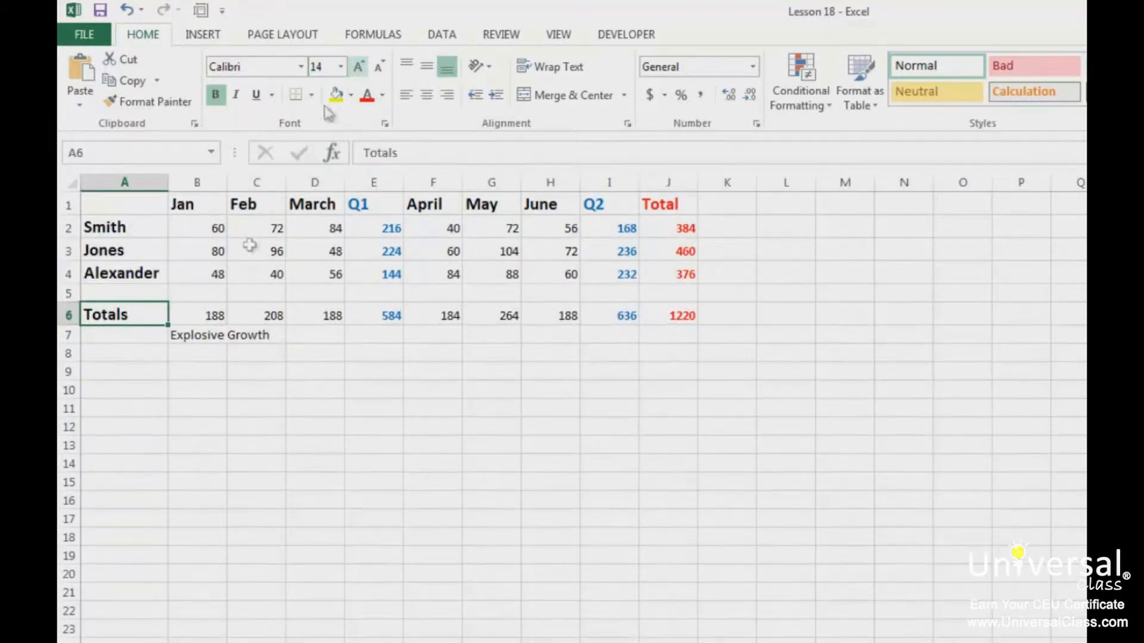
{"action": "left_click", "coordinate": [211, 336]}
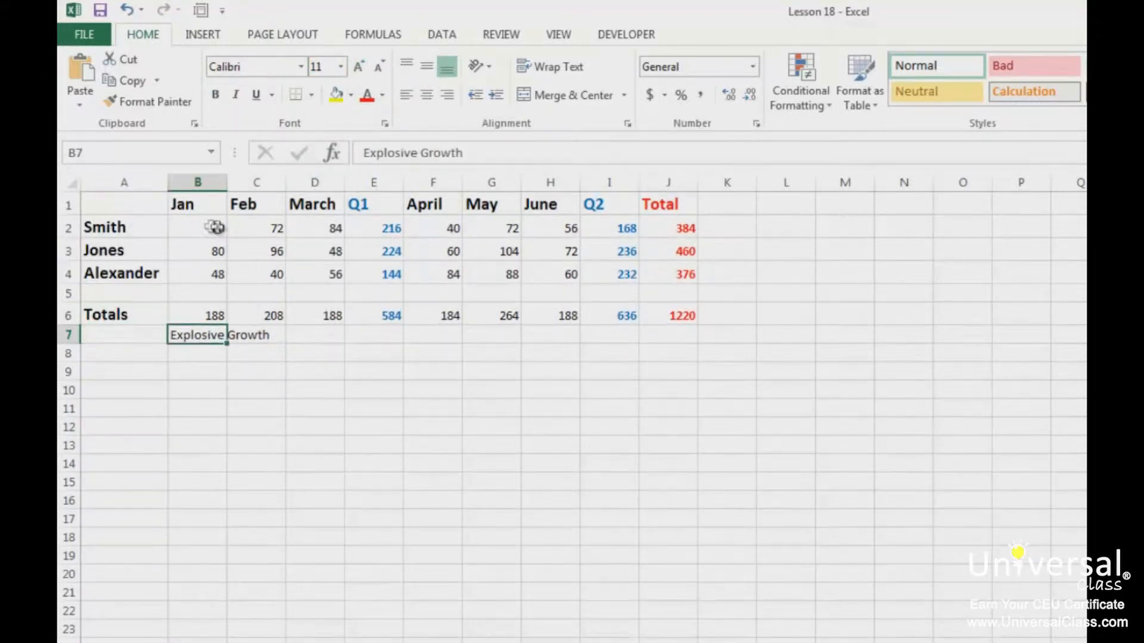
Fill the Q1 and Q2 columns, E1:E6 and I1:I6, with a light blue theme colour
{"action": "left_click_drag", "start_coordinate": [381, 206], "coordinate": [384, 314]}
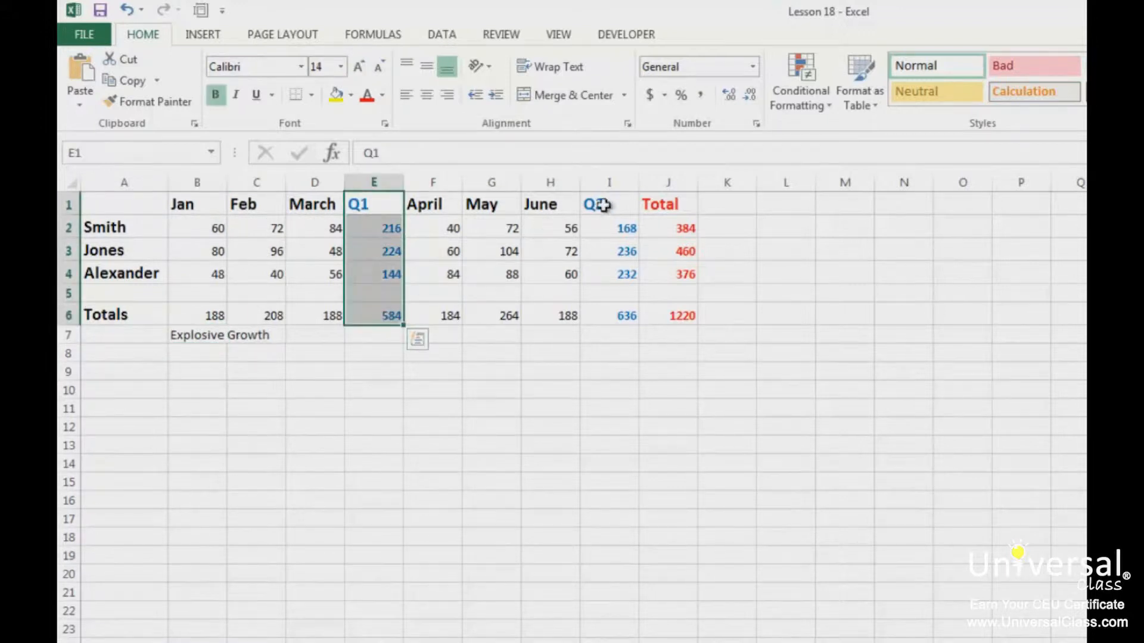
{"action": "left_click_drag", "start_coordinate": [603, 205], "coordinate": [612, 316]}
{"action": "left_click", "coordinate": [351, 94]}
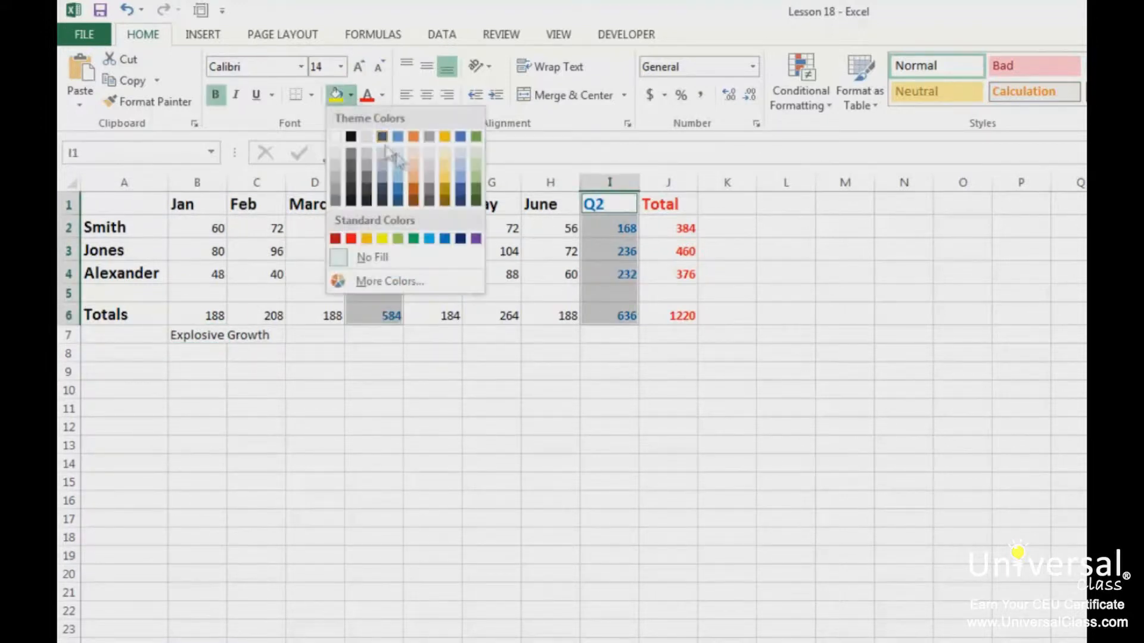
{"action": "left_click", "coordinate": [398, 151]}
{"action": "left_click", "coordinate": [500, 290]}
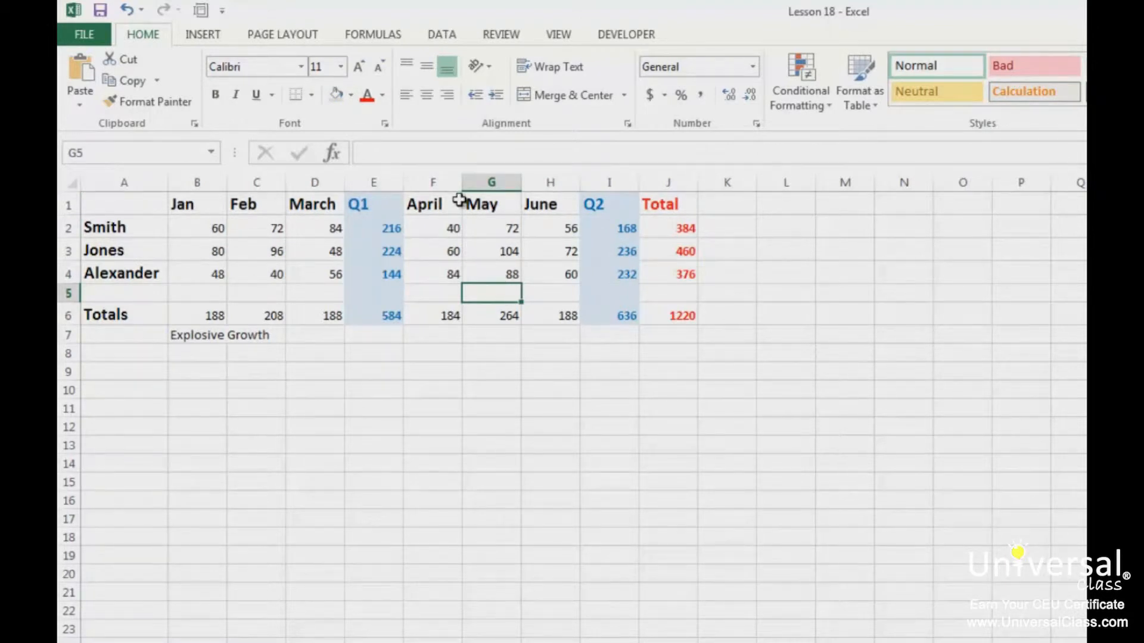
Format the figures in B2:J6 with the Number category and three decimal places
{"action": "left_click_drag", "start_coordinate": [205, 229], "coordinate": [680, 318]}
{"action": "left_click", "coordinate": [753, 66]}
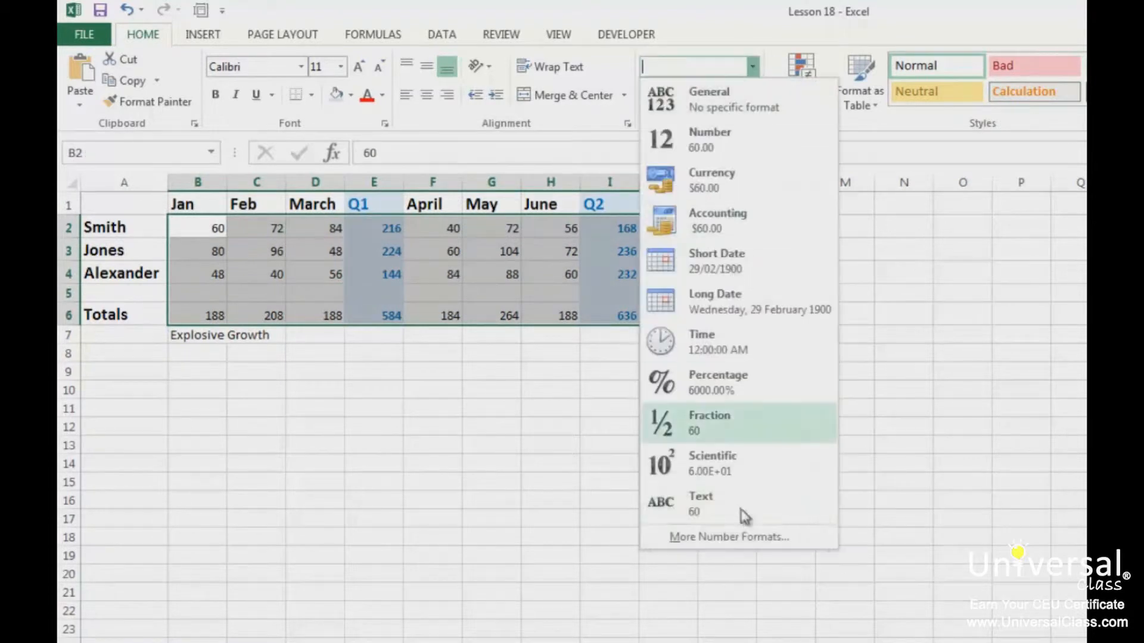
{"action": "left_click", "coordinate": [752, 538]}
{"action": "left_click", "coordinate": [392, 364]}
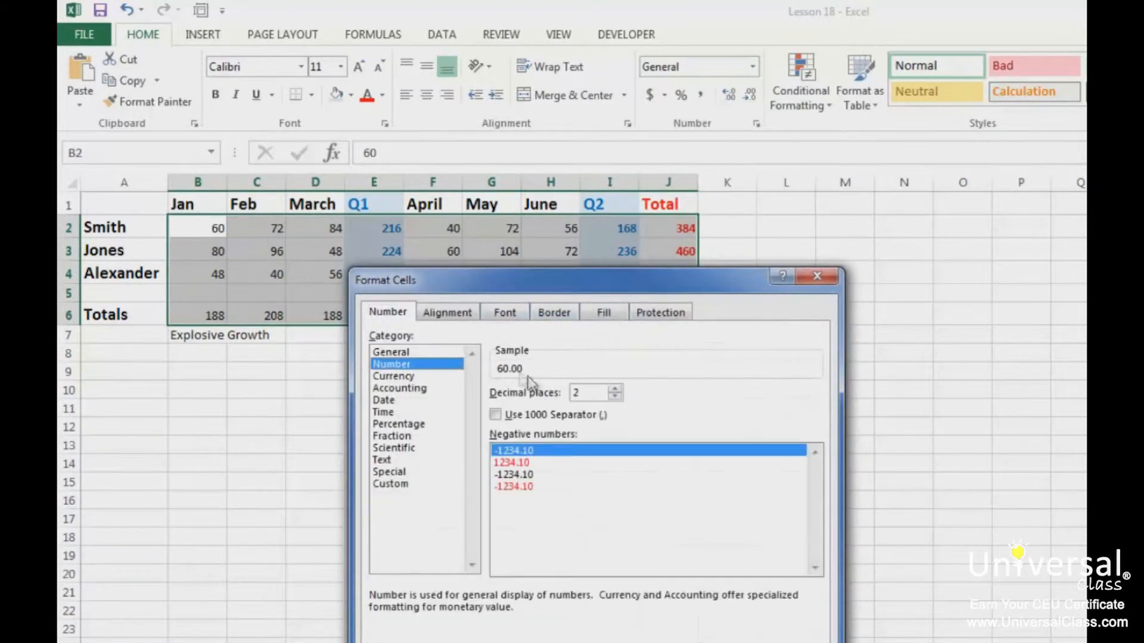
{"action": "left_click", "coordinate": [616, 394]}
{"action": "left_click", "coordinate": [720, 623]}
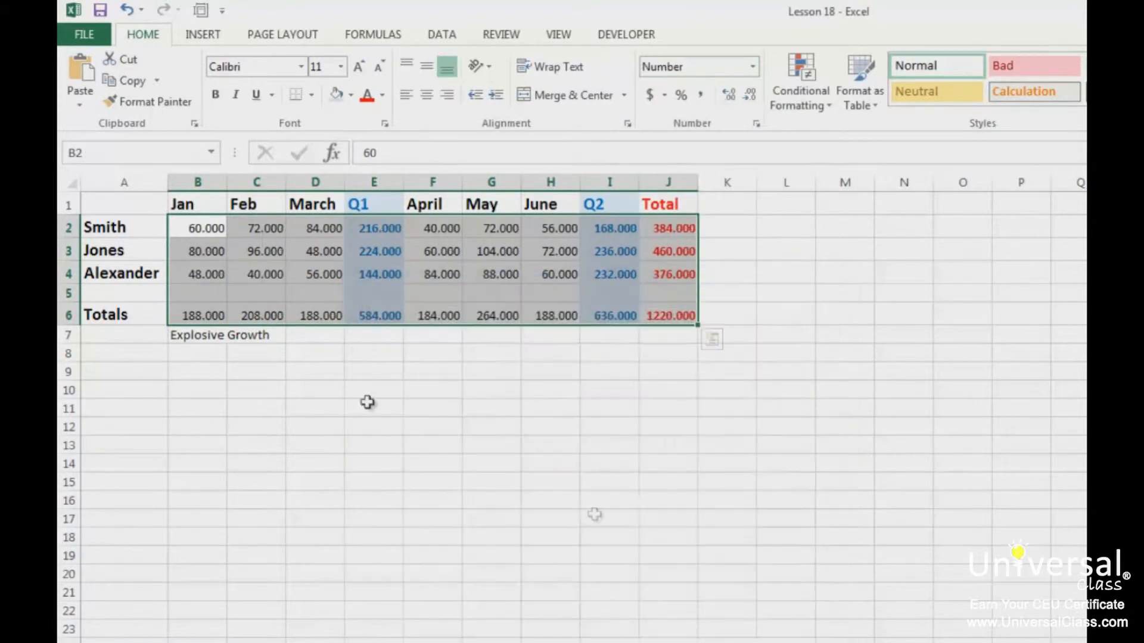
Select the empty cell B9 and stop recording the formatting macro
{"action": "left_click", "coordinate": [189, 374]}
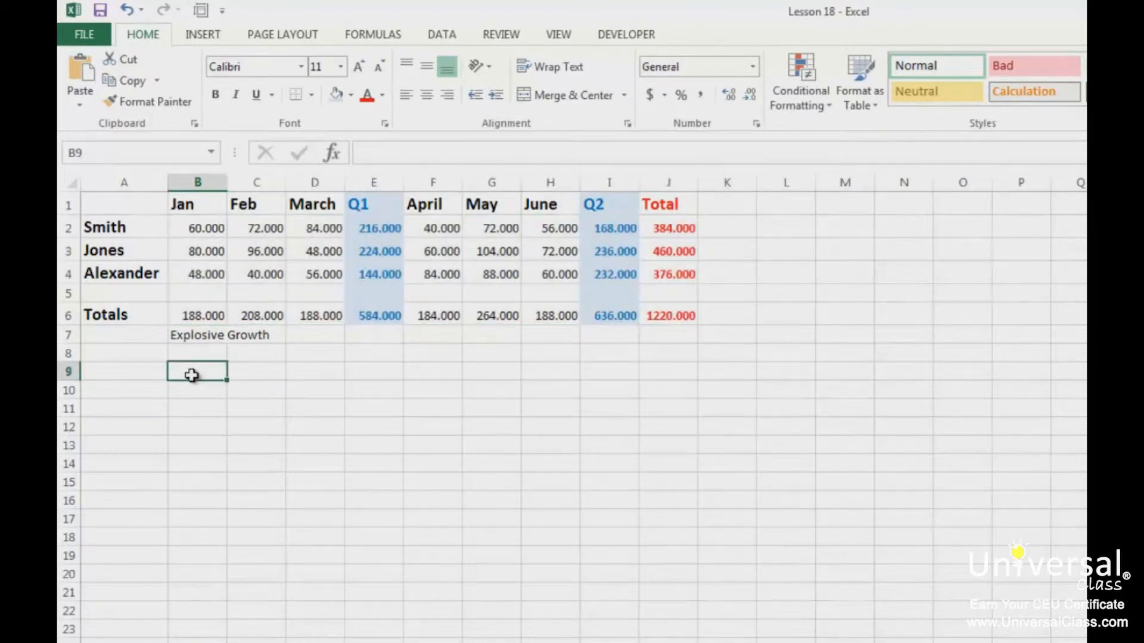
{"action": "left_click", "coordinate": [624, 34]}
{"action": "left_click", "coordinate": [212, 58]}
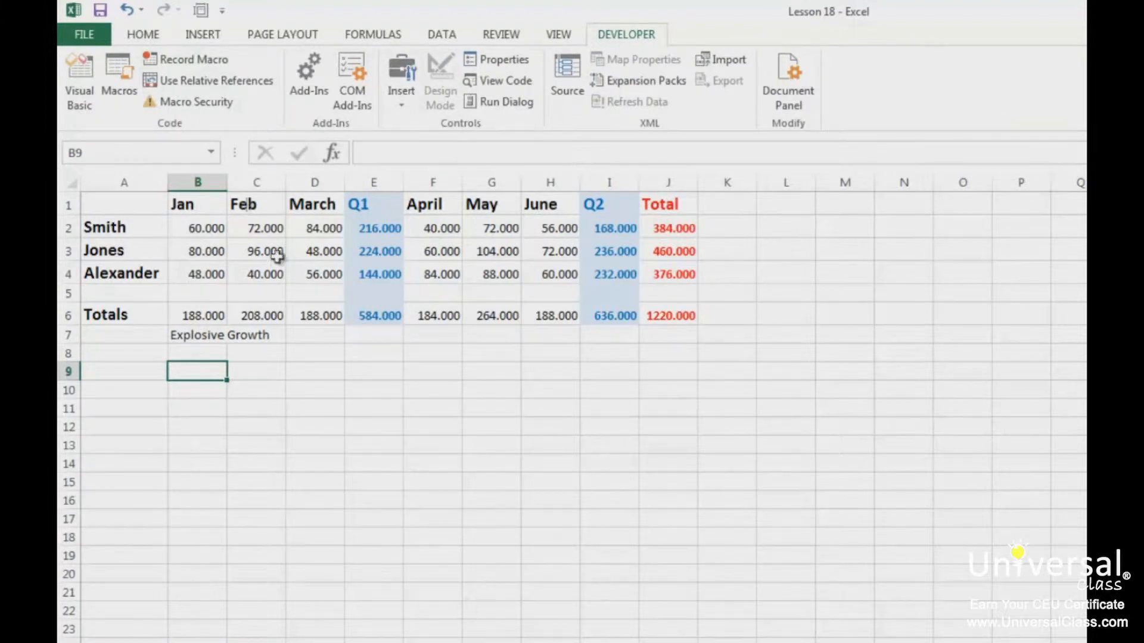
Open Save As for the Excel 2013 folder and choose Excel Macro-Enabled Workbook as the file type
{"action": "left_click", "coordinate": [91, 35]}
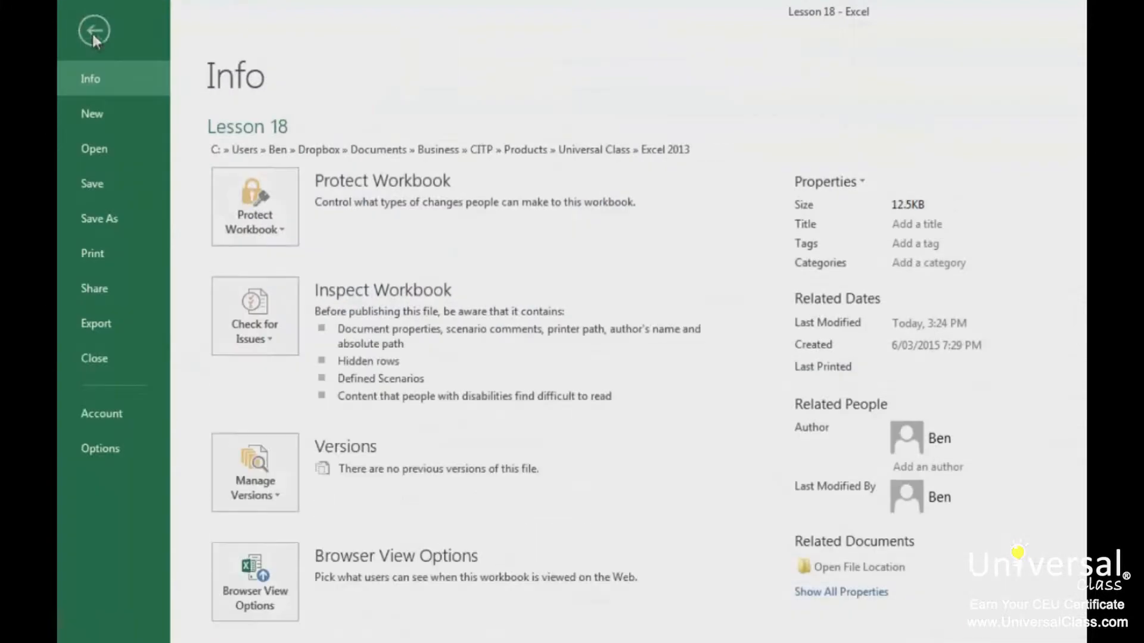
{"action": "left_click", "coordinate": [112, 216]}
{"action": "left_click", "coordinate": [625, 204]}
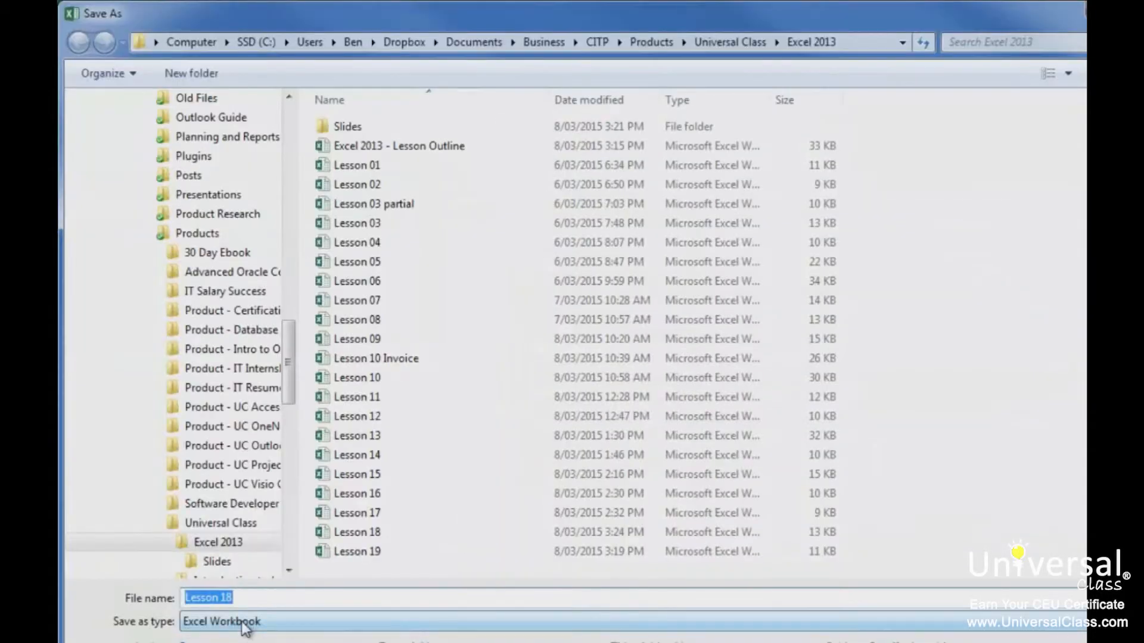
{"action": "left_click", "coordinate": [246, 622]}
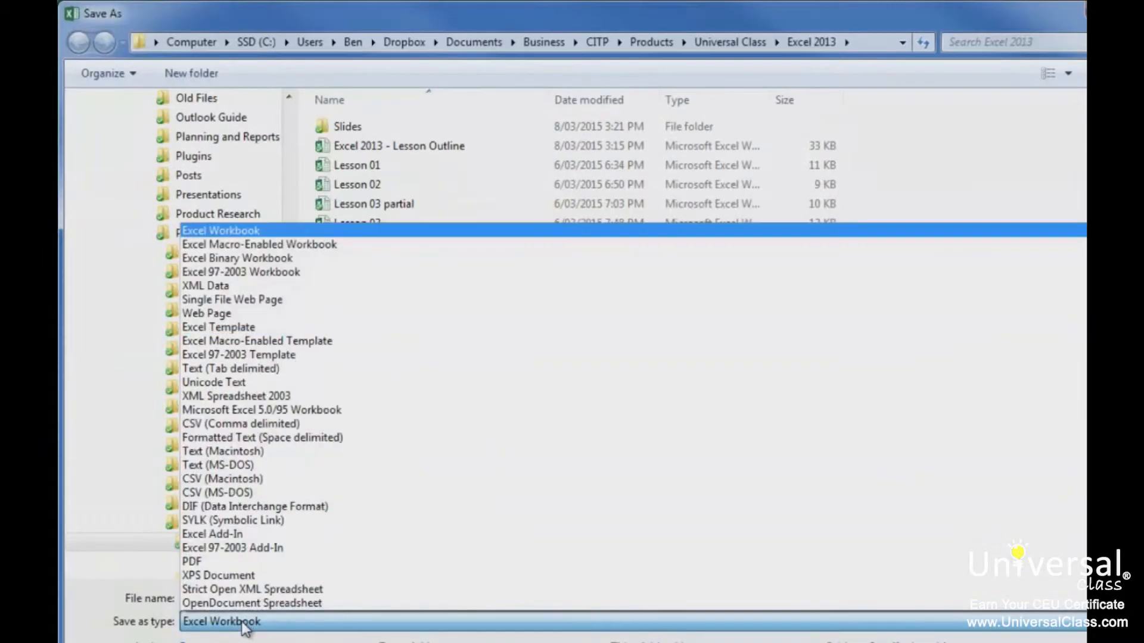
{"action": "left_click", "coordinate": [331, 245]}
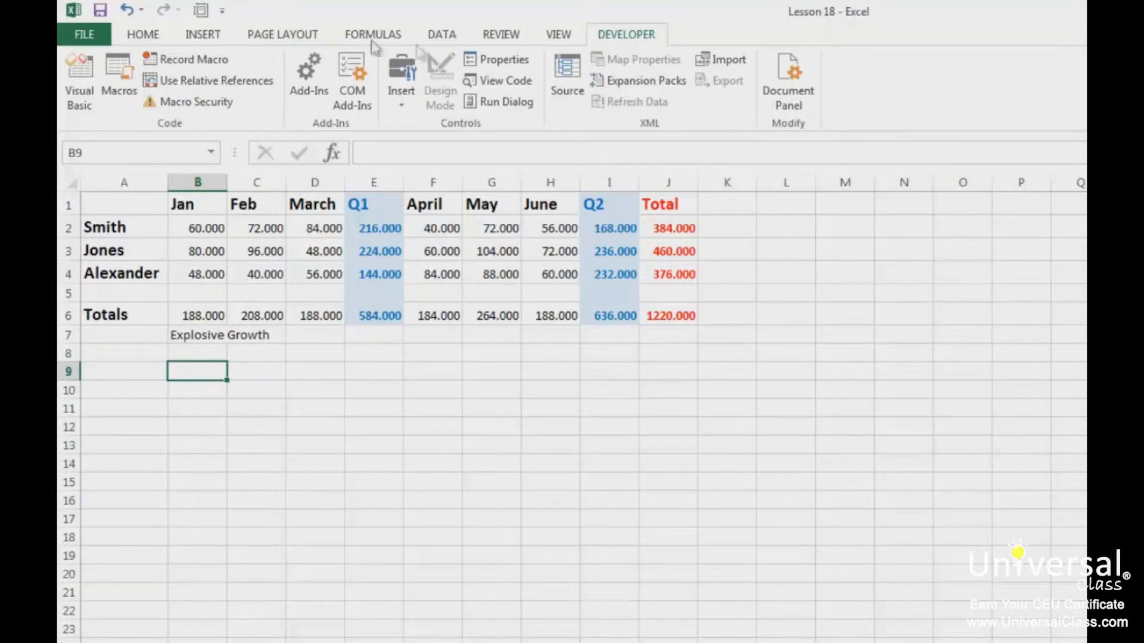
View the details of the Poor Performance scenario in the Scenario Manager and close it
{"action": "left_click", "coordinate": [439, 35]}
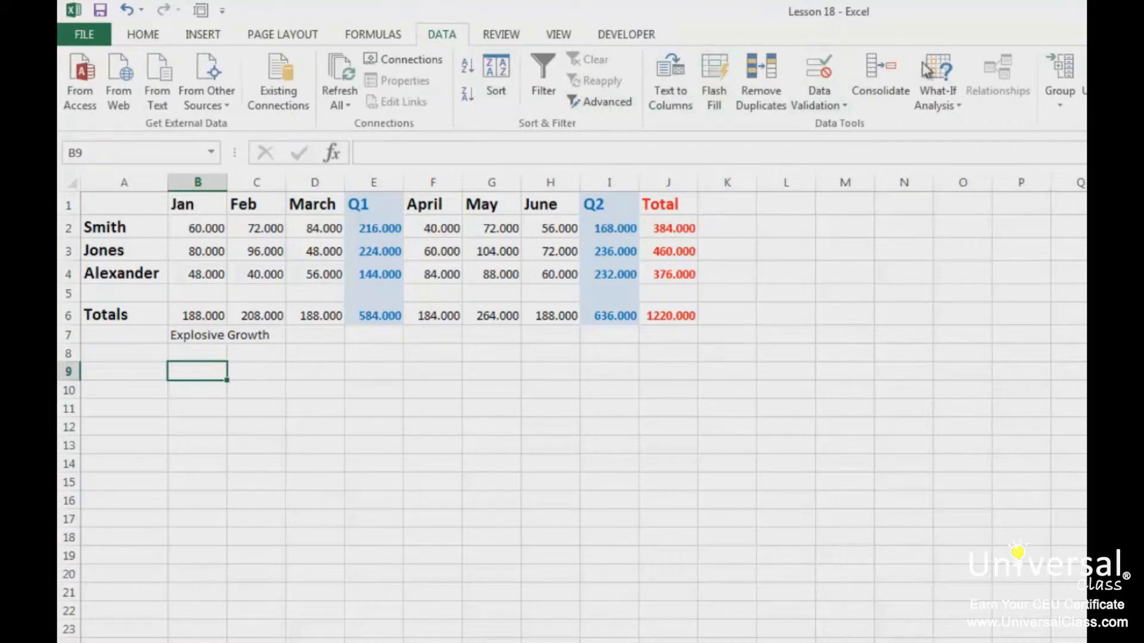
{"action": "left_click", "coordinate": [941, 100]}
{"action": "left_click", "coordinate": [975, 133]}
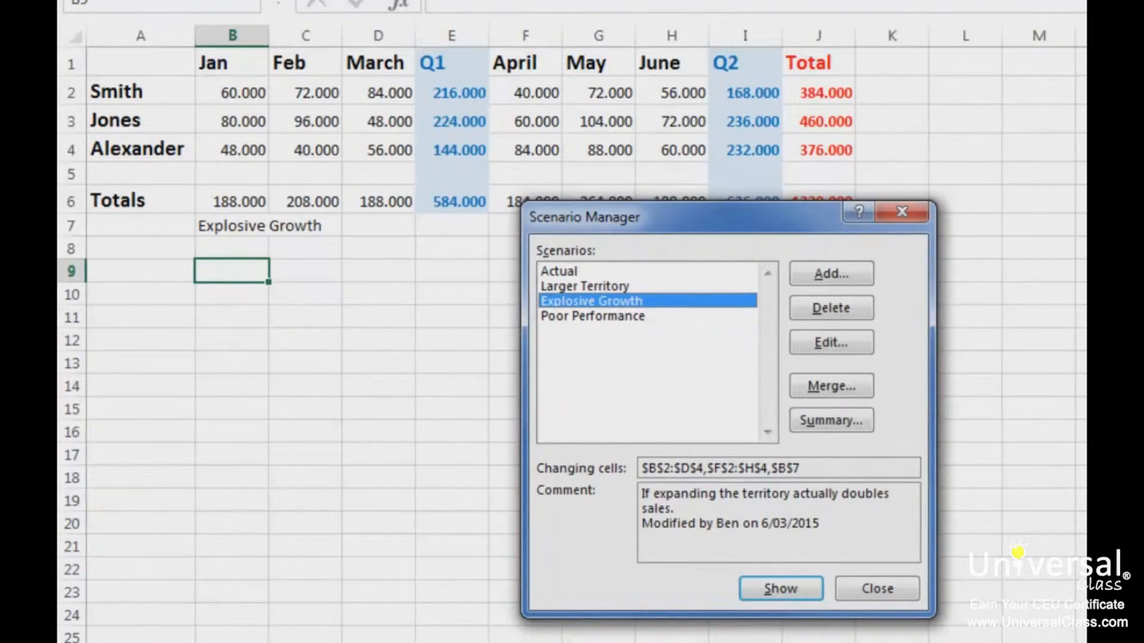
{"action": "left_click", "coordinate": [599, 320]}
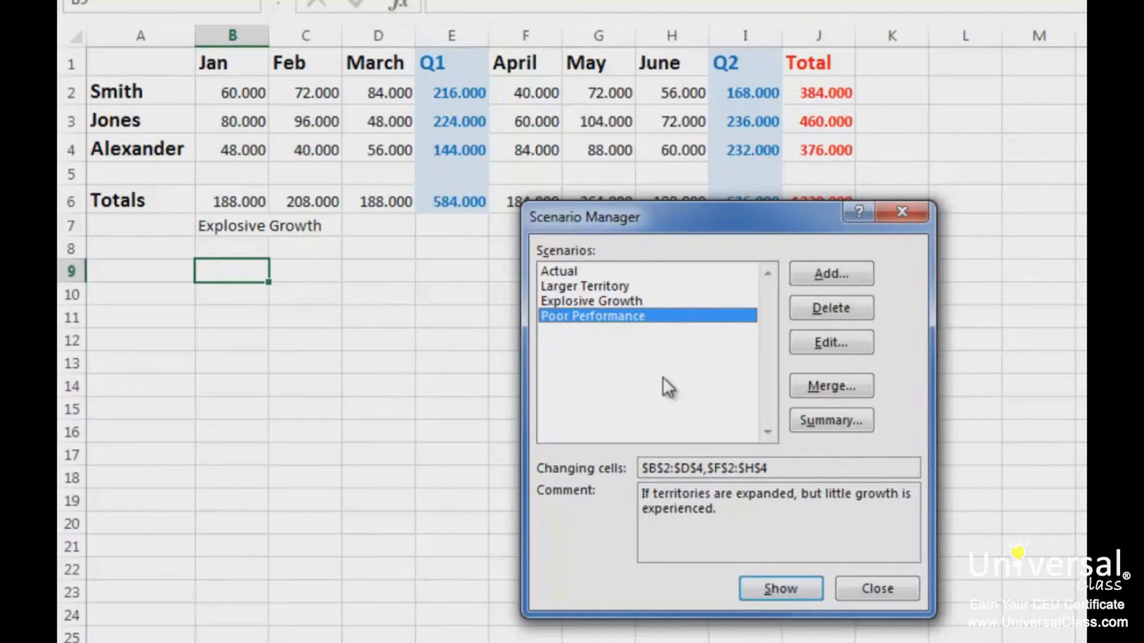
{"action": "left_click", "coordinate": [862, 596]}
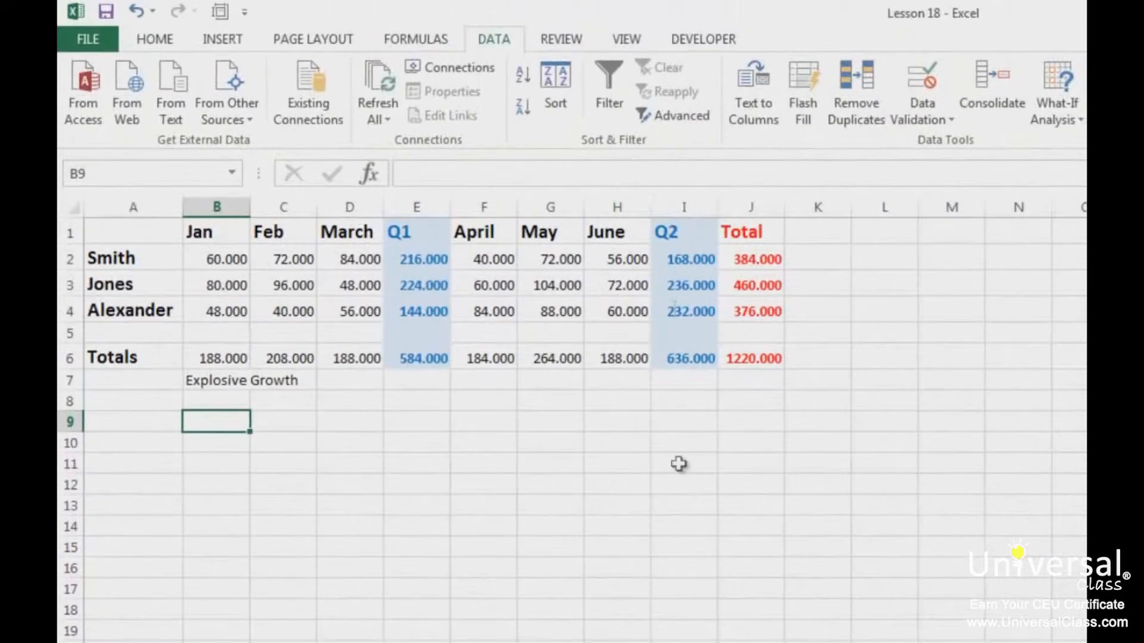
Start recording a new macro named Actual, stored in This Workbook
{"action": "left_click", "coordinate": [722, 42]}
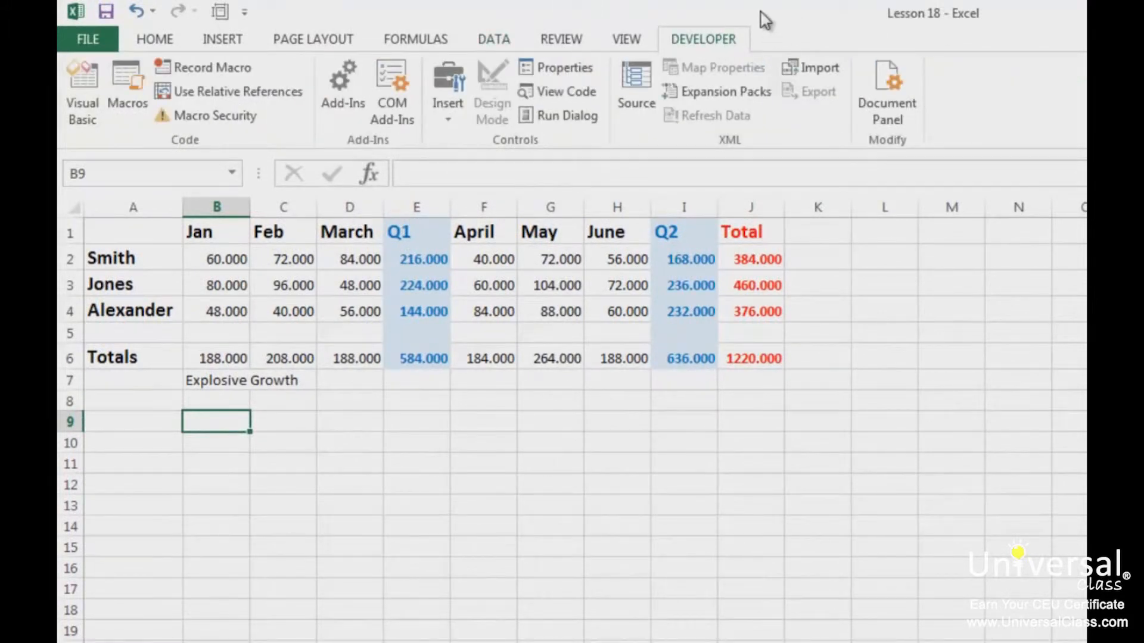
{"action": "left_click", "coordinate": [203, 68]}
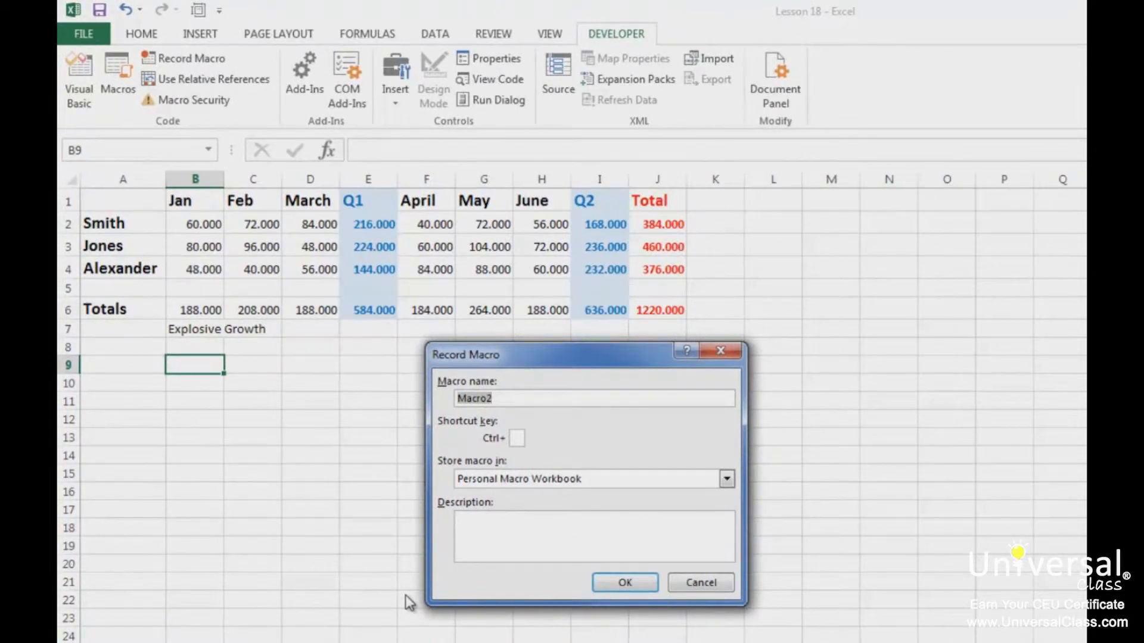
{"action": "type", "text": "Actual"}
{"action": "left_click", "coordinate": [590, 481]}
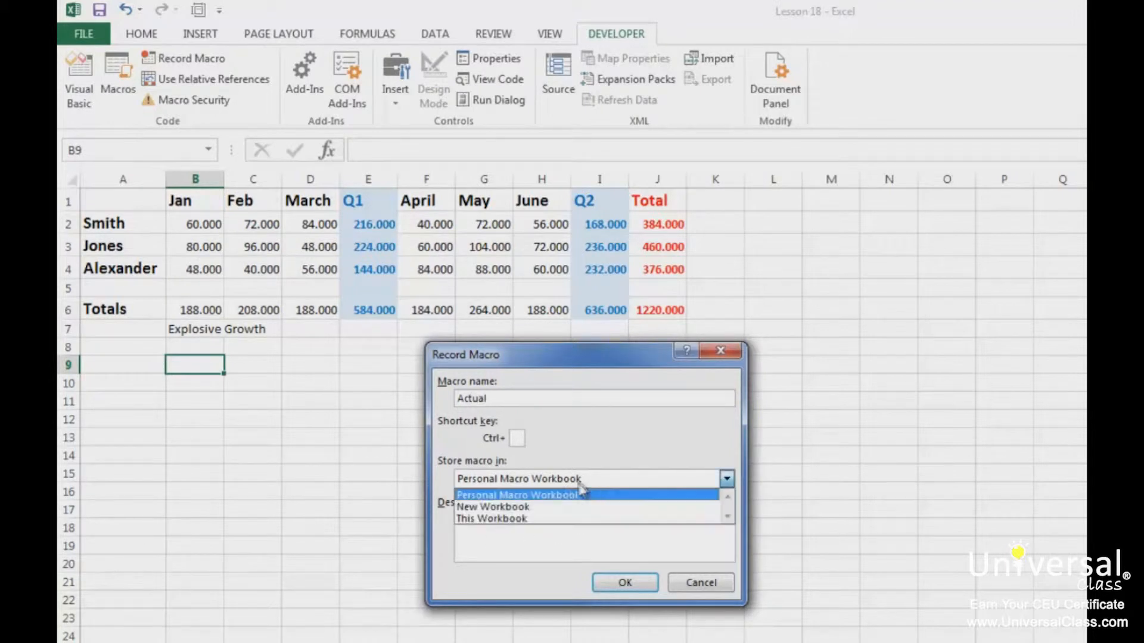
{"action": "left_click", "coordinate": [526, 515]}
{"action": "left_click", "coordinate": [526, 515]}
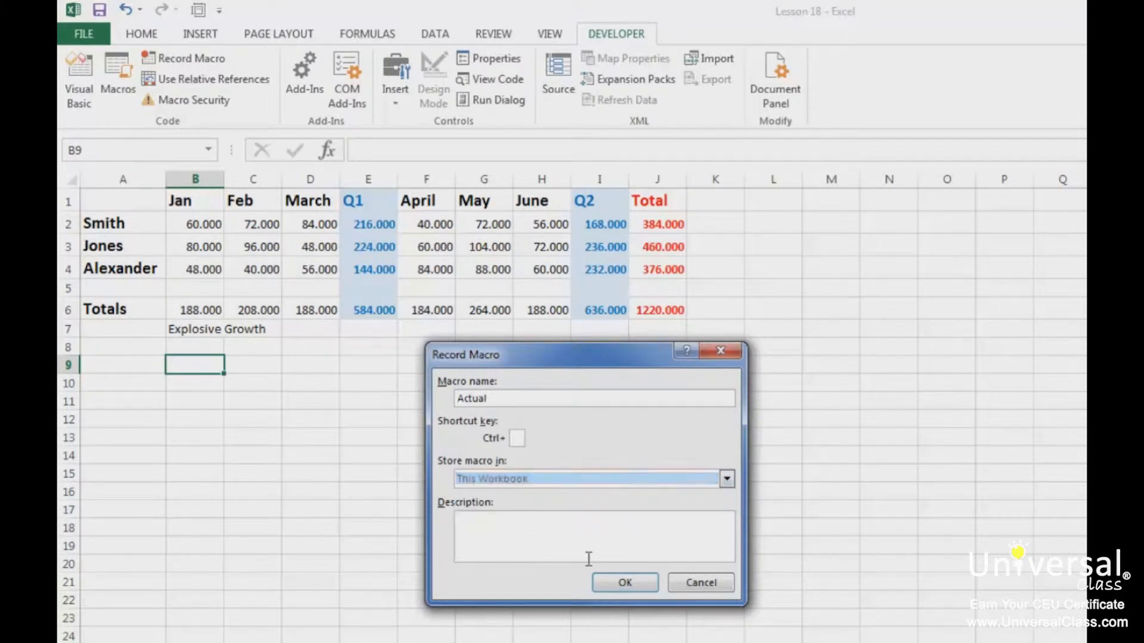
{"action": "left_click", "coordinate": [625, 583]}
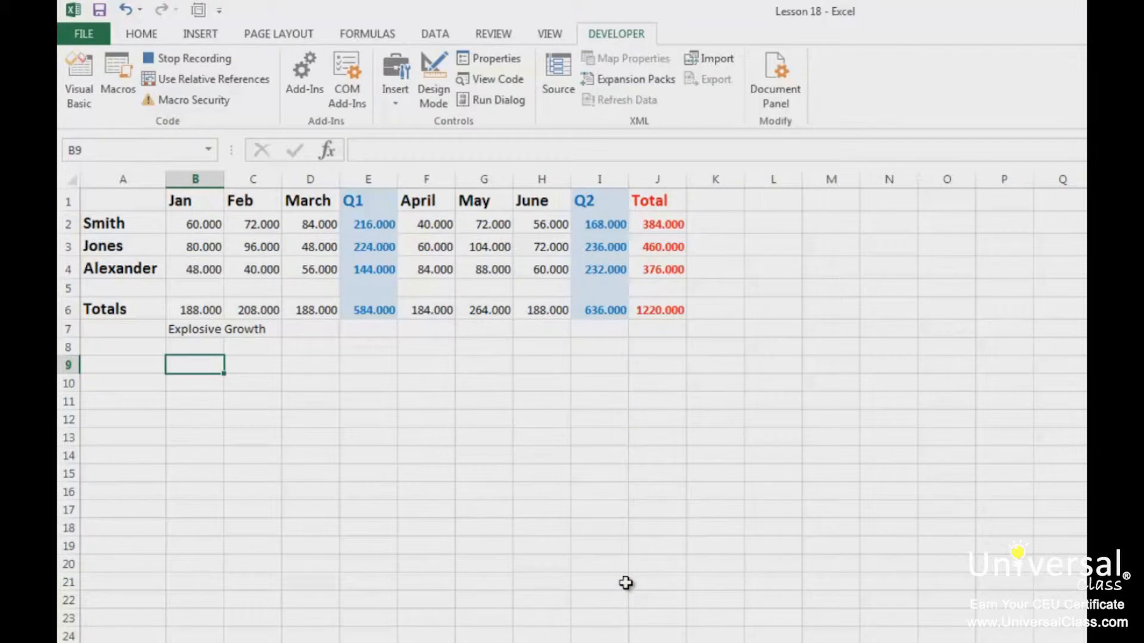
Show the Actual scenario through the Scenario Manager, close the manager and stop recording the macro
{"action": "left_click", "coordinate": [435, 34]}
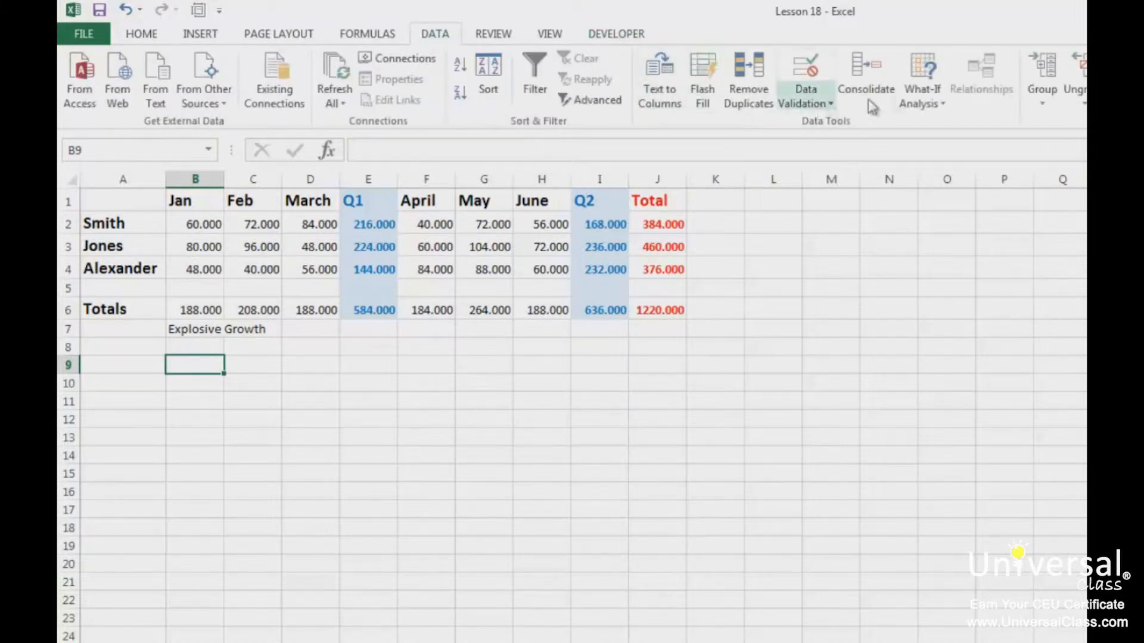
{"action": "left_click", "coordinate": [921, 92]}
{"action": "left_click", "coordinate": [964, 123]}
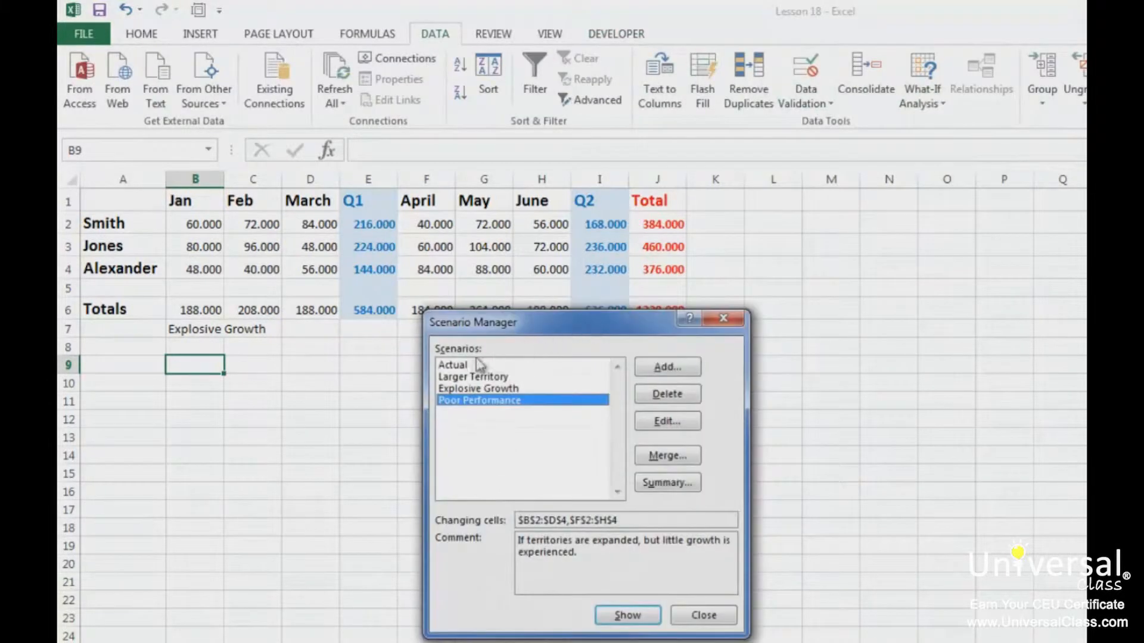
{"action": "left_click", "coordinate": [452, 365]}
{"action": "left_click", "coordinate": [621, 617]}
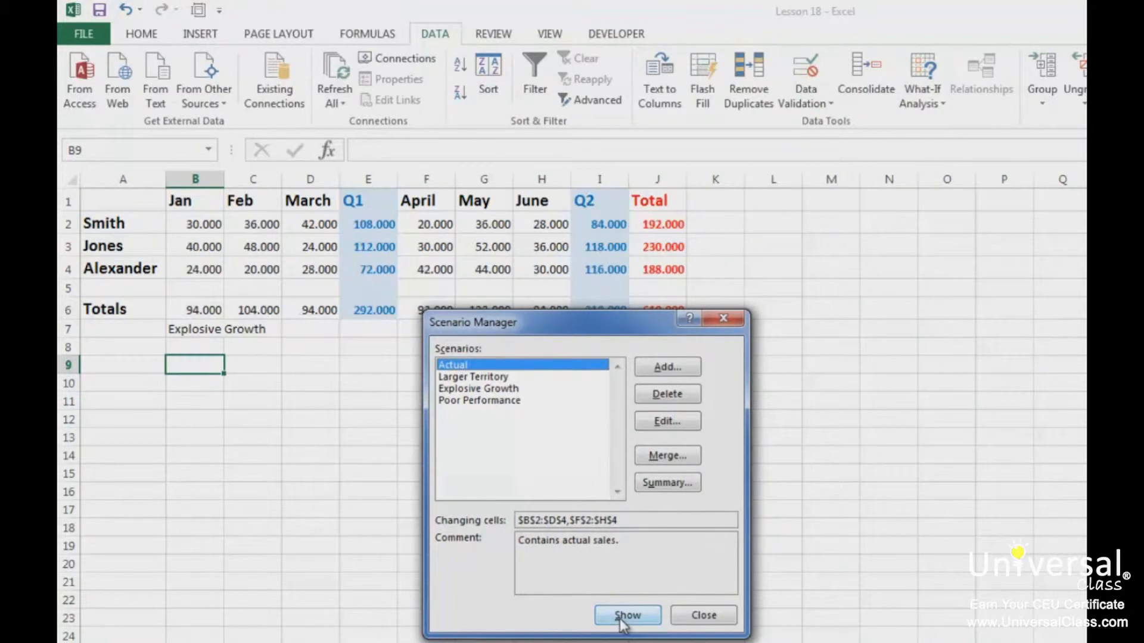
{"action": "left_click", "coordinate": [720, 616]}
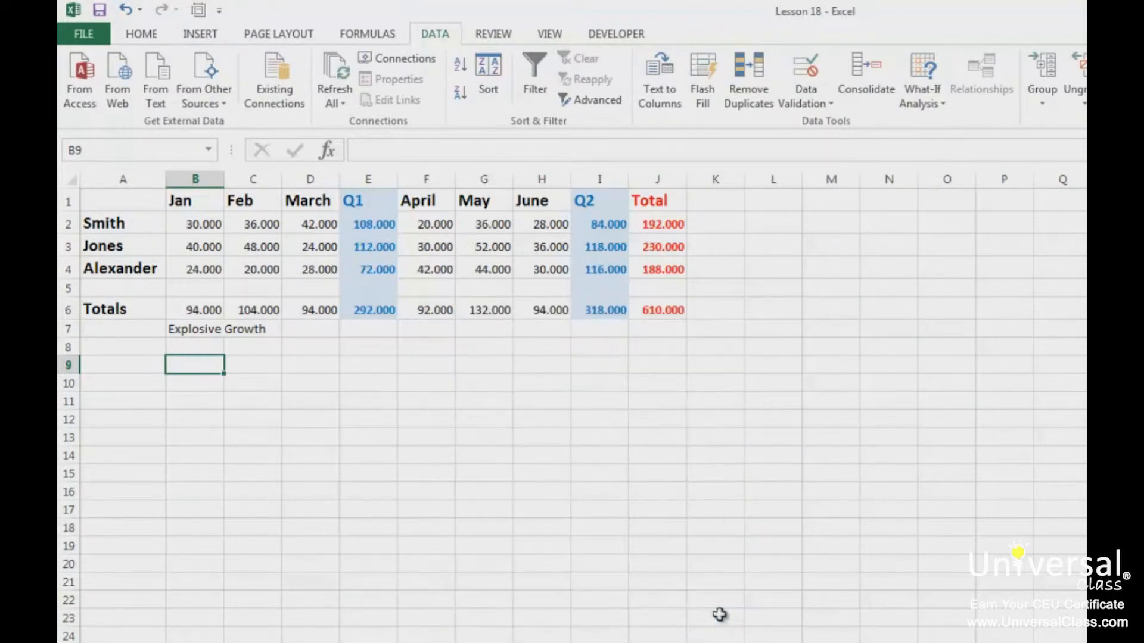
{"action": "left_click", "coordinate": [616, 34]}
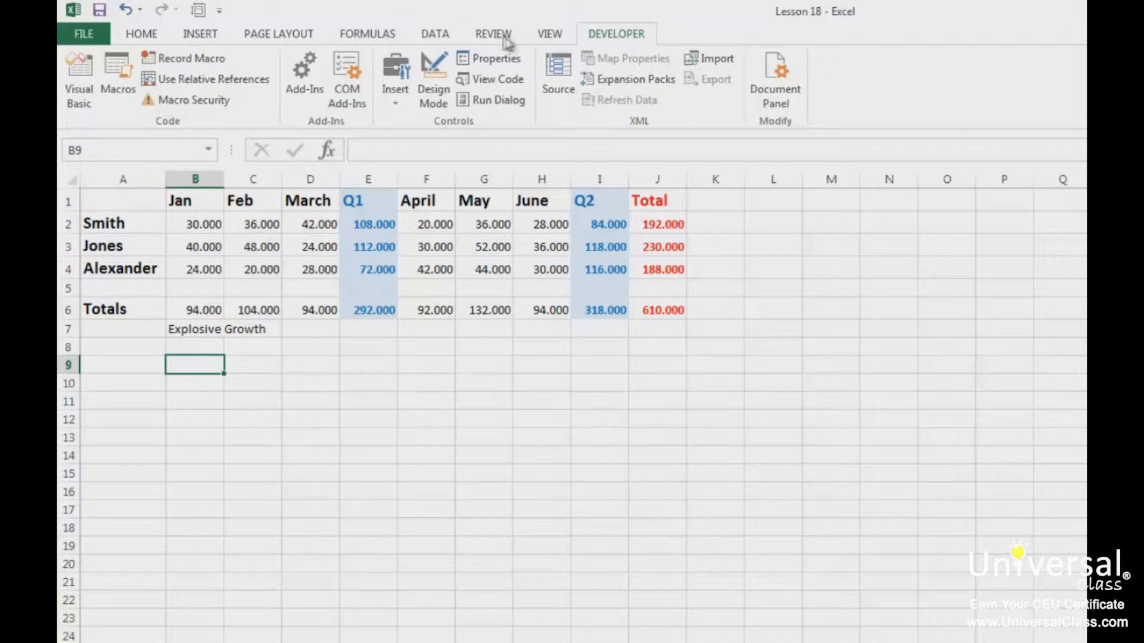
Add a custom view named Custom1 including print settings and hidden rows, columns and filter settings, and show that view
{"action": "left_click", "coordinate": [545, 37]}
{"action": "left_click", "coordinate": [222, 89]}
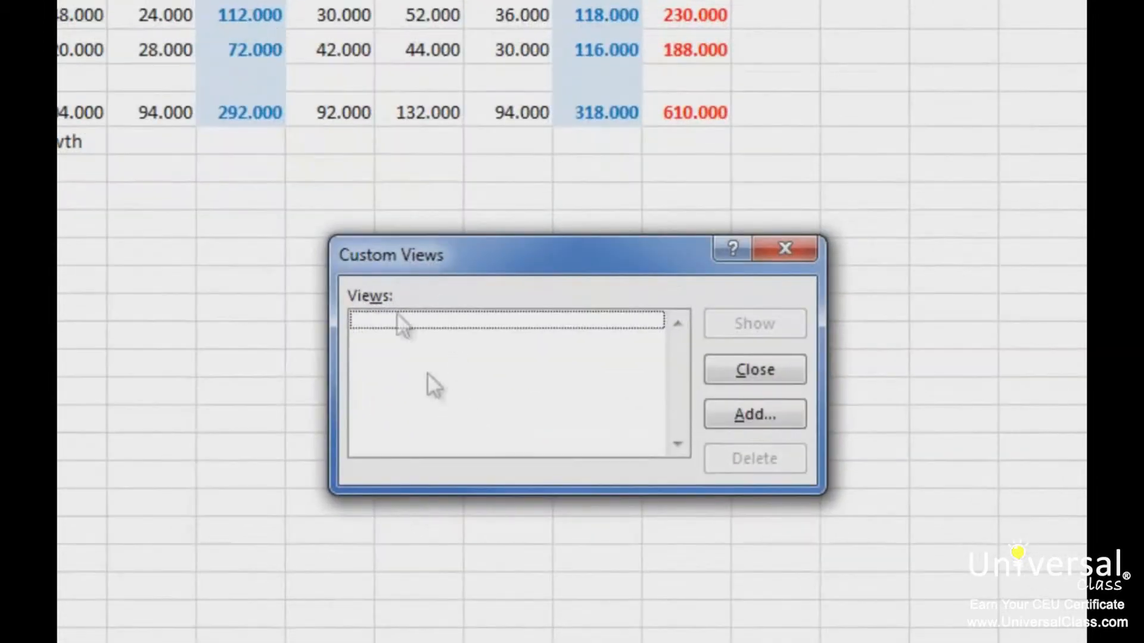
{"action": "left_click", "coordinate": [759, 413]}
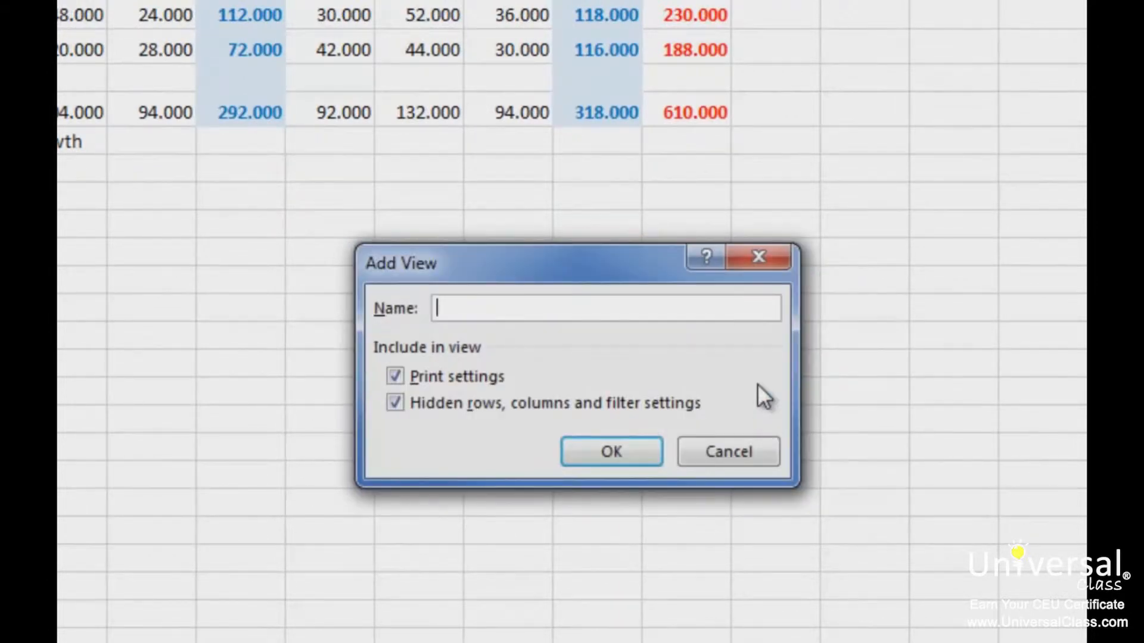
{"action": "type", "text": "Custom1"}
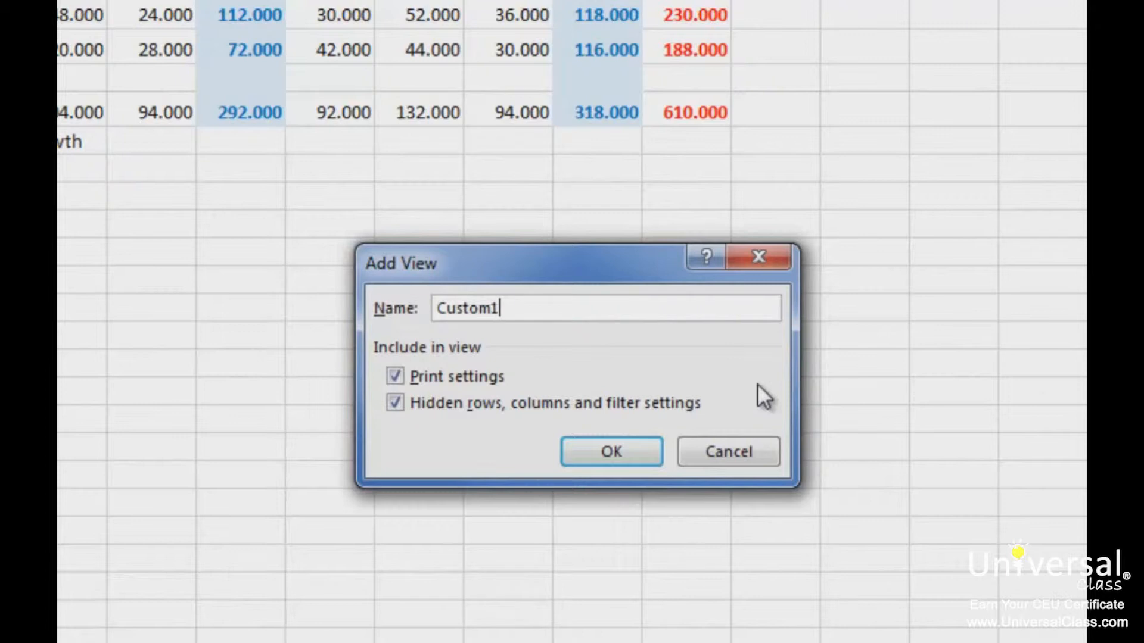
{"action": "left_click", "coordinate": [604, 451]}
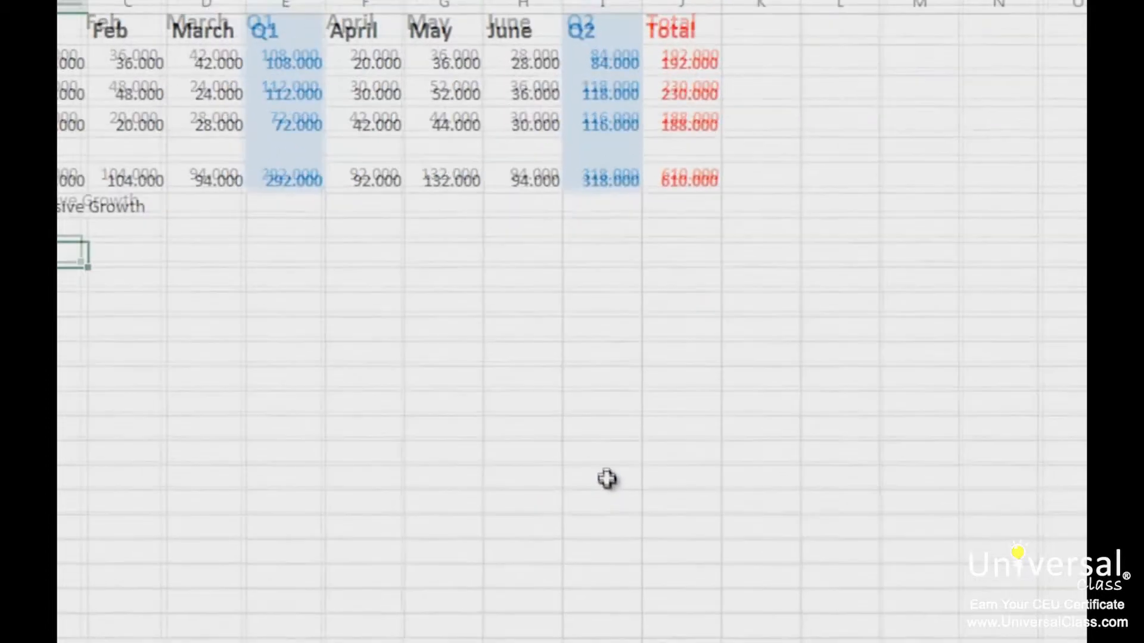
{"action": "left_click", "coordinate": [184, 30]}
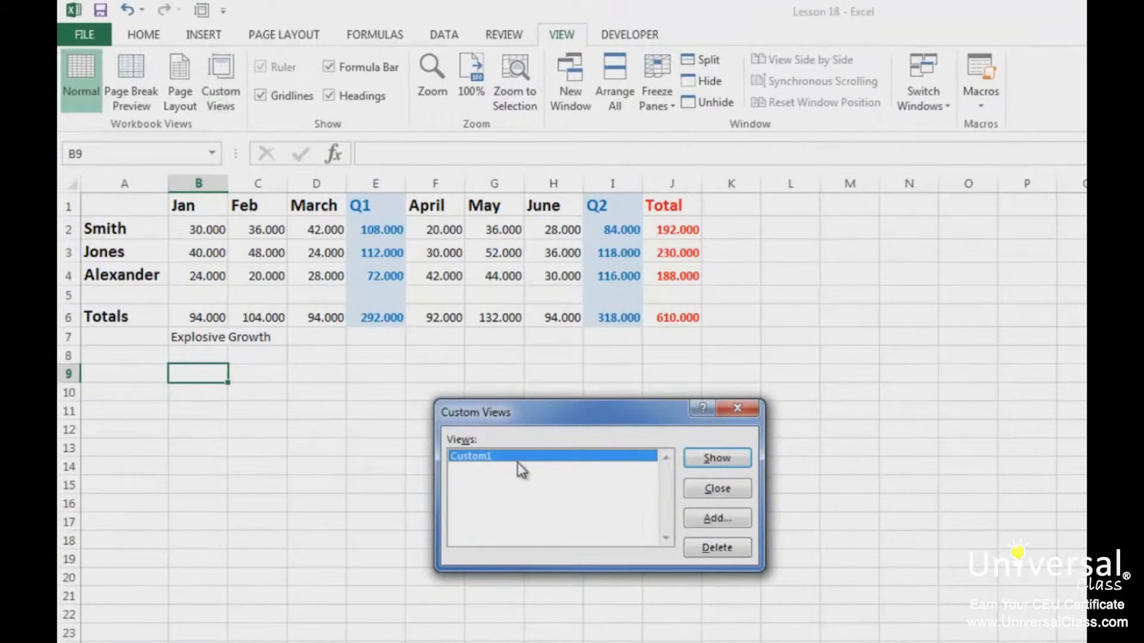
{"action": "left_click", "coordinate": [718, 458]}
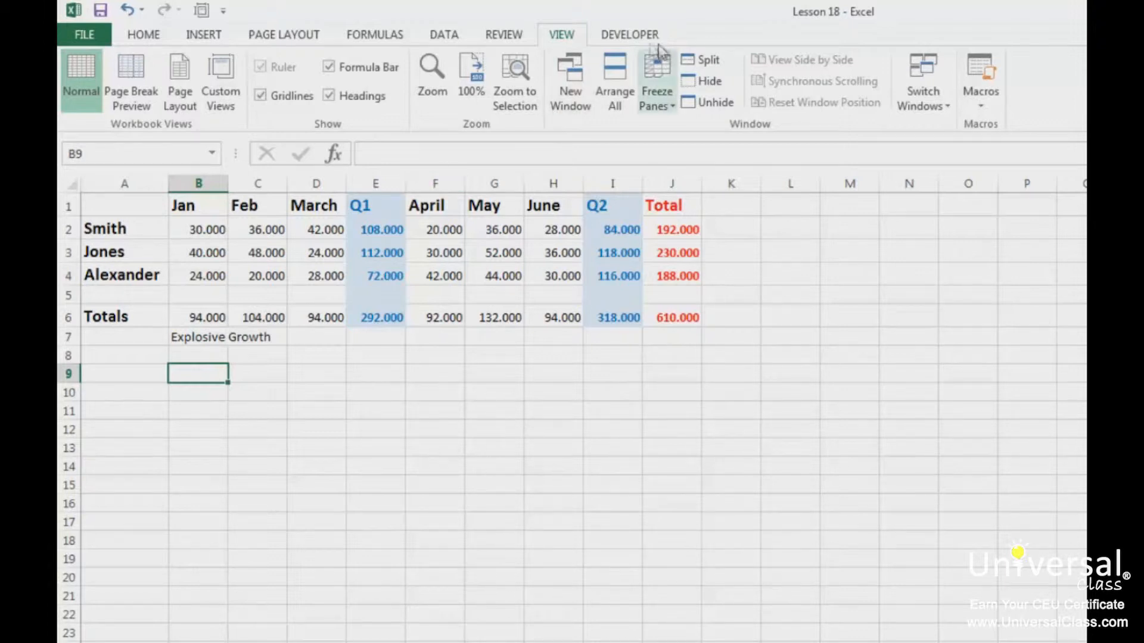
Start recording a macro named CustomView, stored in This Workbook, with Ctrl+Shift+C as its assigned shortcut
{"action": "left_click", "coordinate": [634, 38]}
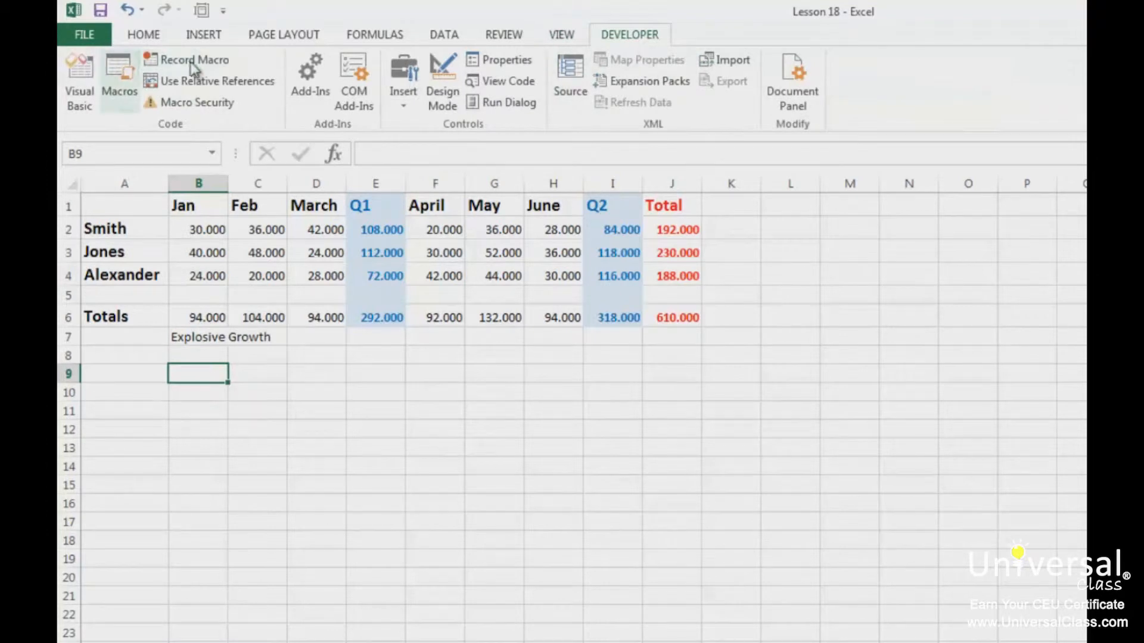
{"action": "left_click", "coordinate": [182, 60]}
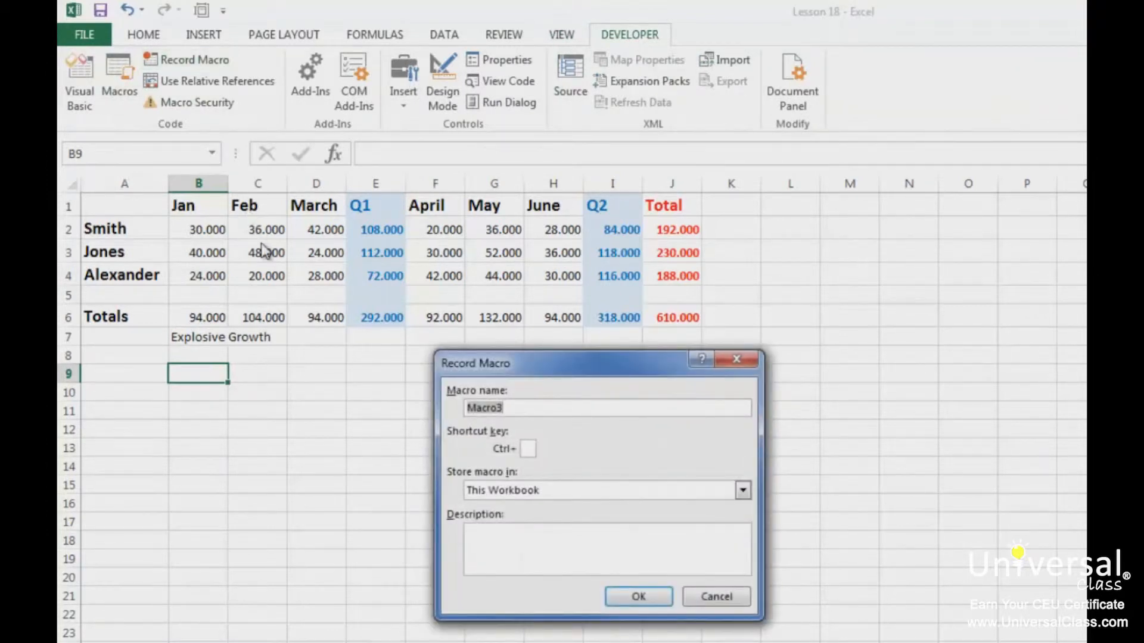
{"action": "type", "text": "CustomView"}
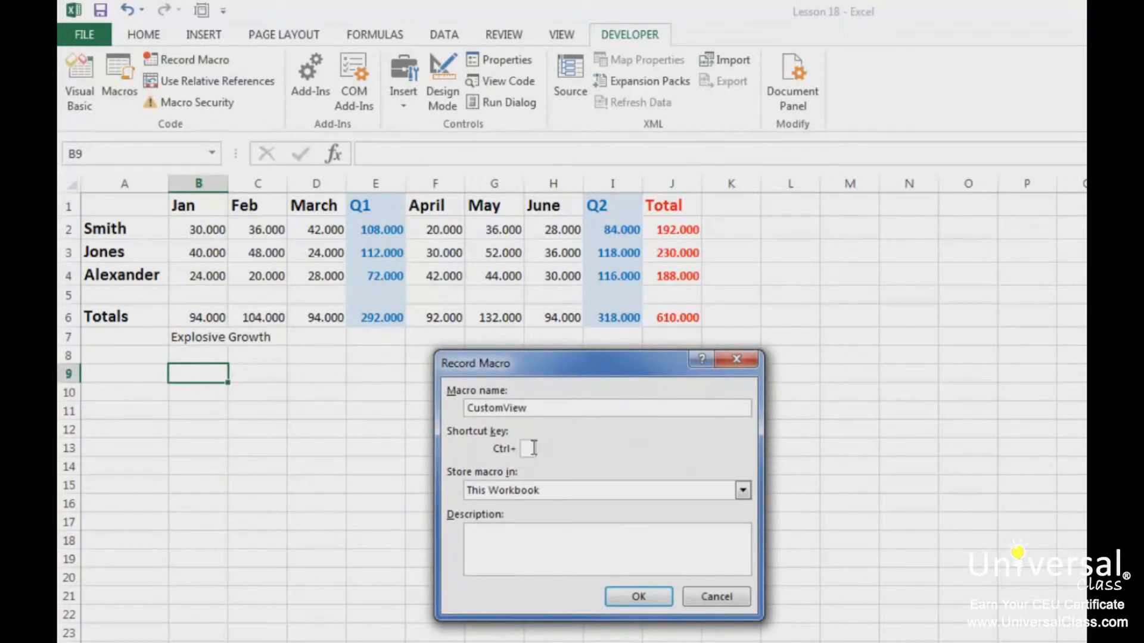
{"action": "left_click", "coordinate": [534, 448]}
{"action": "type", "text": "C"}
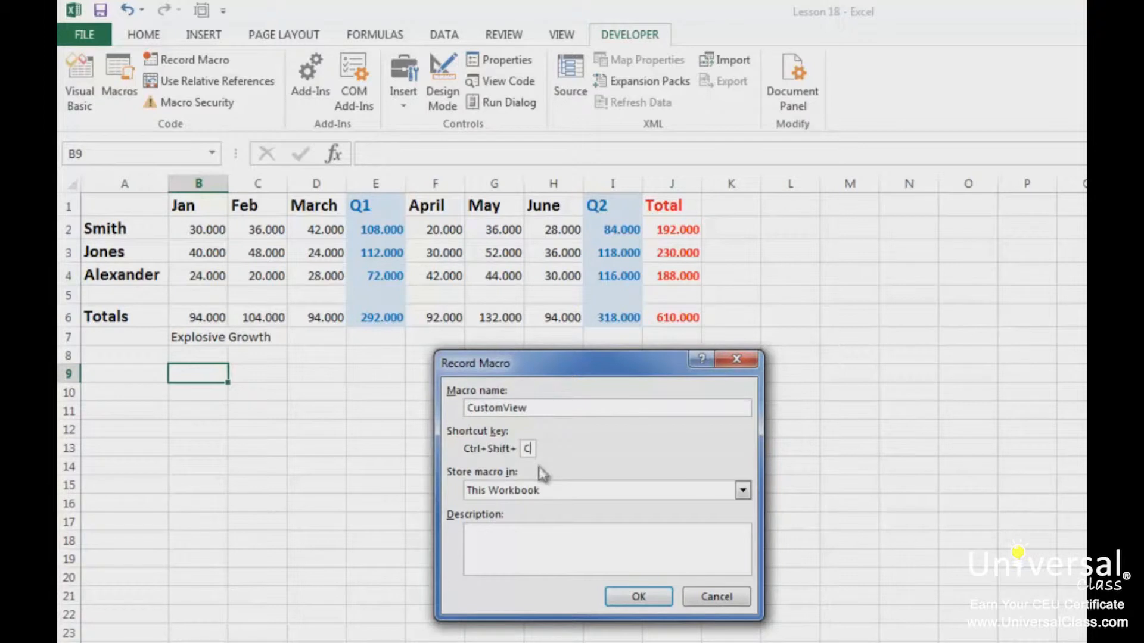
{"action": "left_click", "coordinate": [639, 596]}
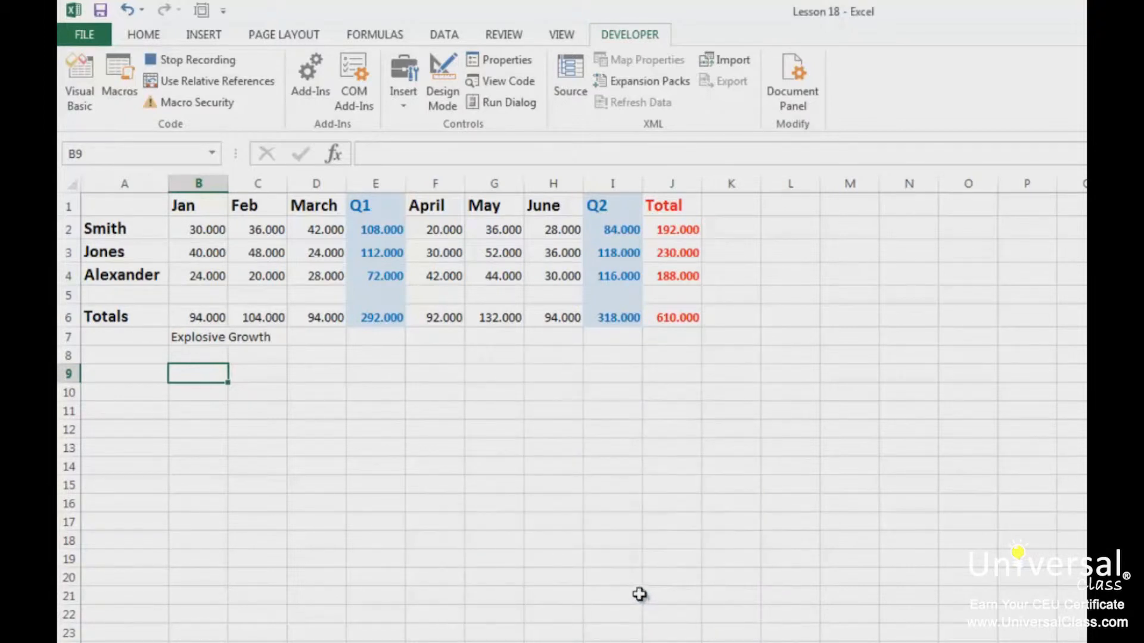
Show the Custom1 custom view and stop recording the macro
{"action": "left_click", "coordinate": [558, 36]}
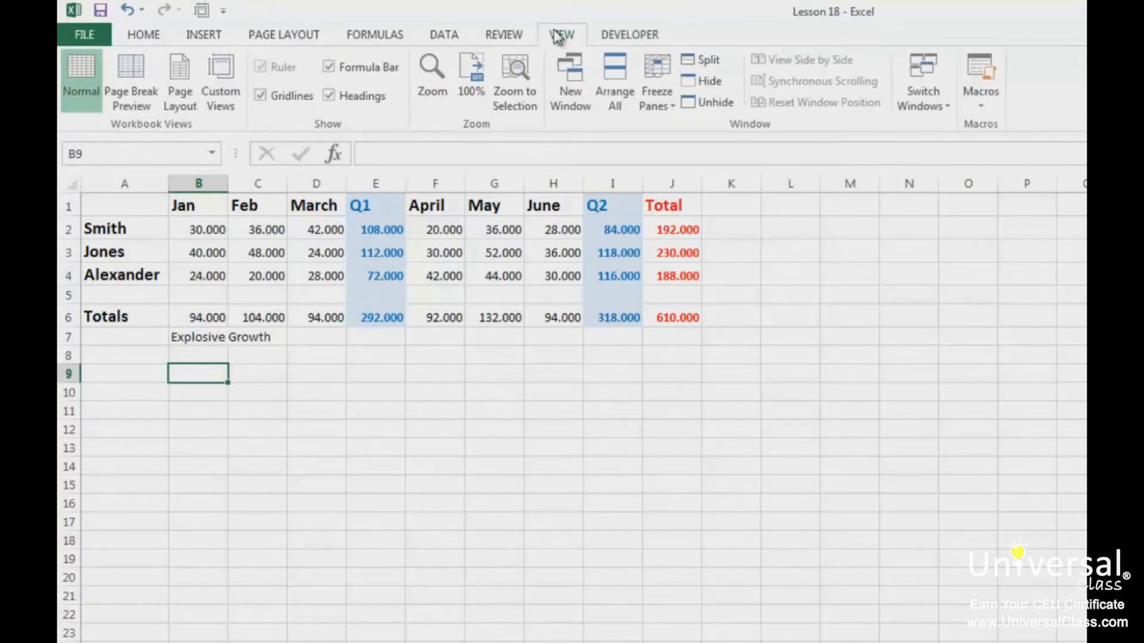
{"action": "left_click", "coordinate": [208, 98]}
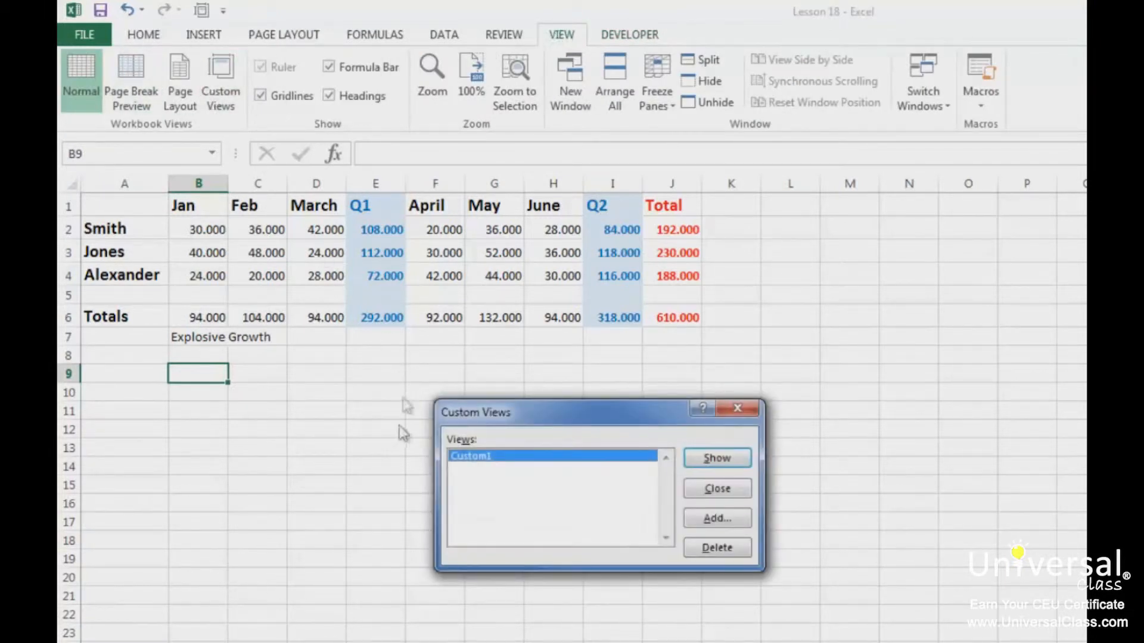
{"action": "left_click", "coordinate": [718, 454]}
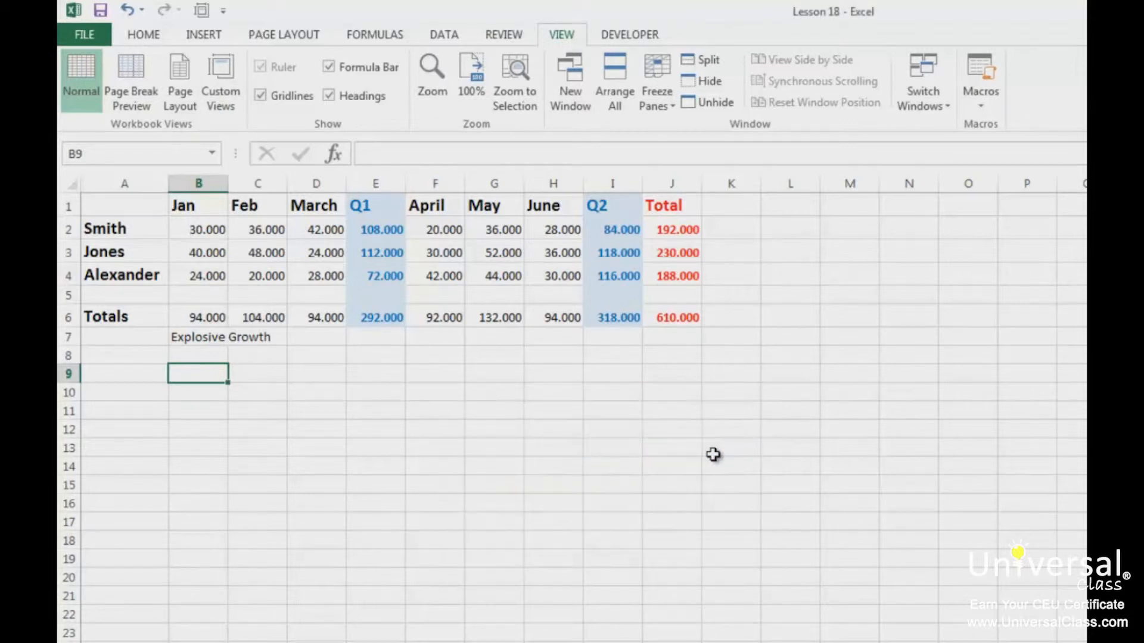
{"action": "left_click", "coordinate": [631, 36]}
{"action": "left_click", "coordinate": [189, 60]}
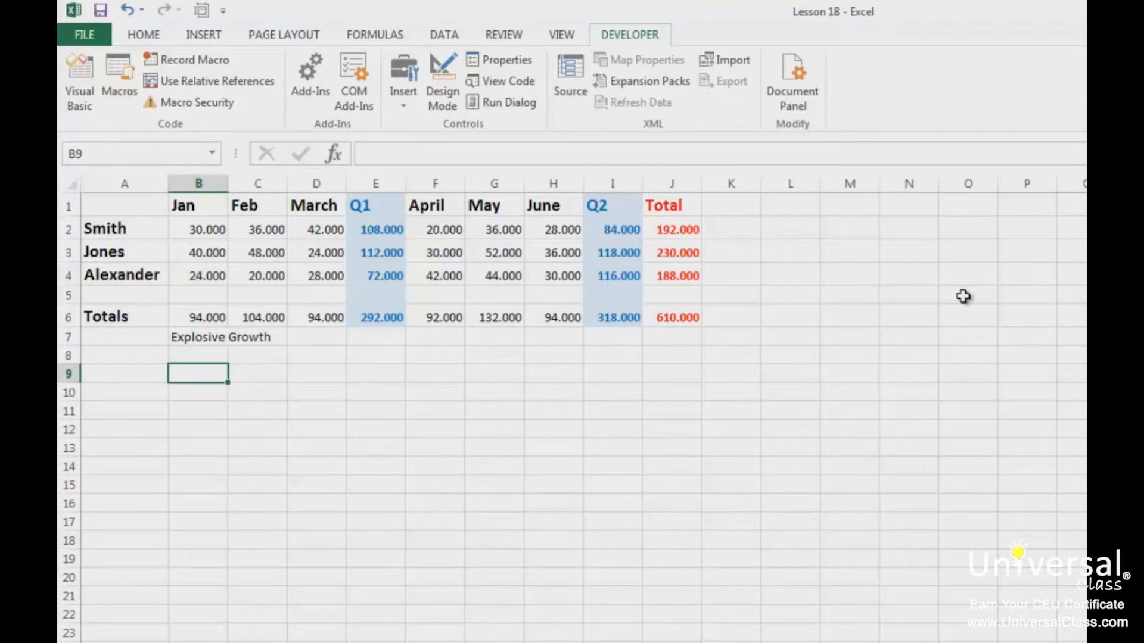
Draw a form control button below the sales table, spanning about A12 to C15, and assign the Actual macro to it
{"action": "left_click", "coordinate": [145, 408]}
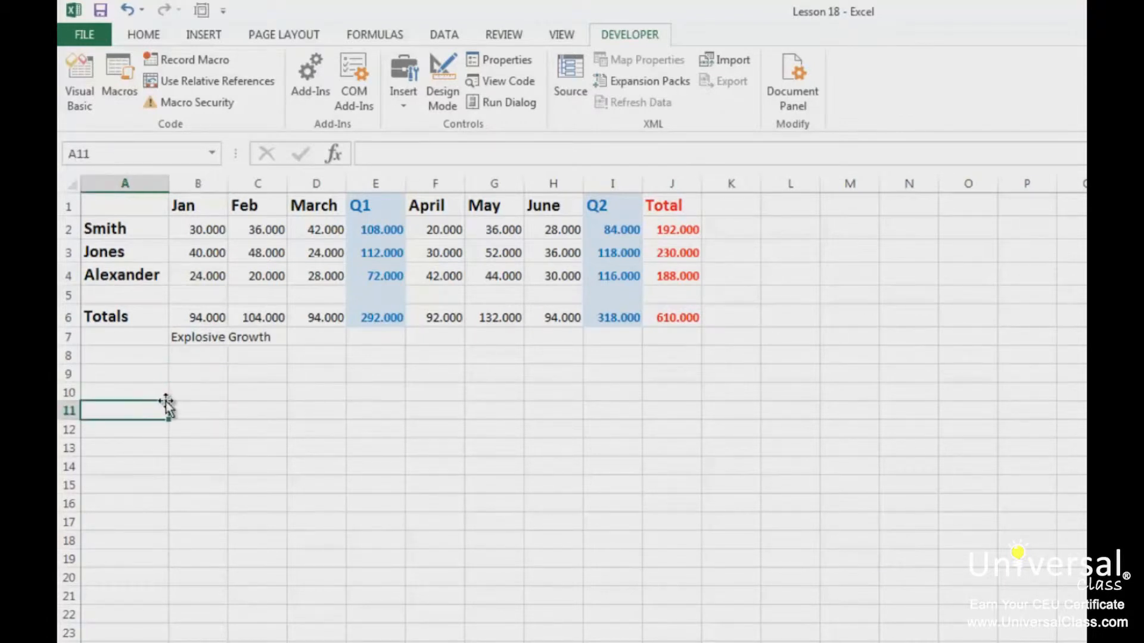
{"action": "left_click", "coordinate": [404, 99]}
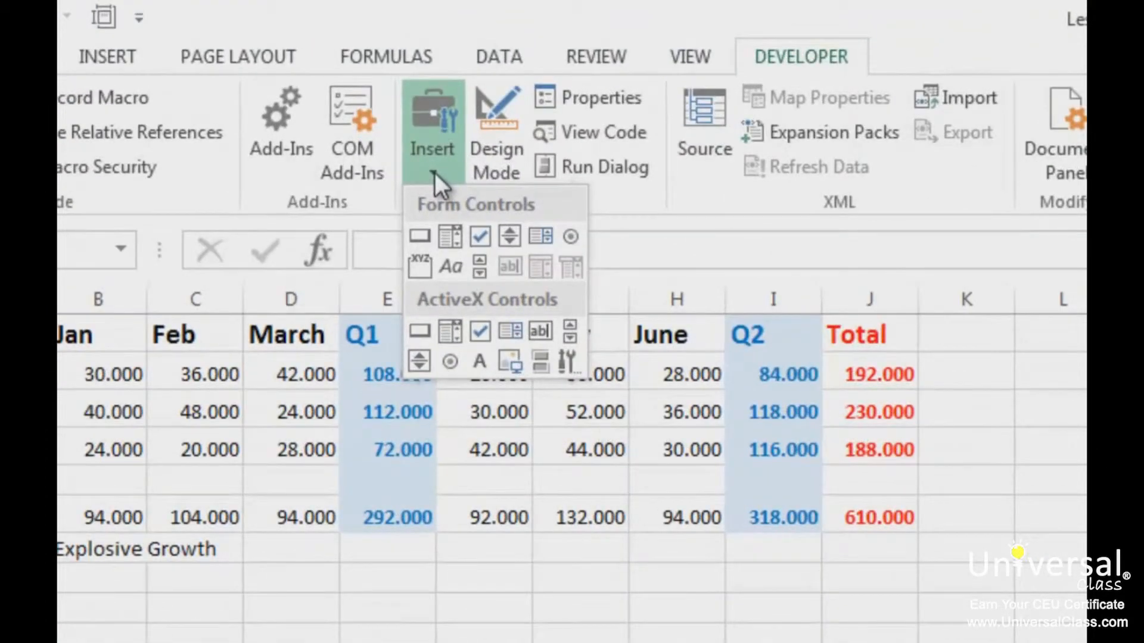
{"action": "left_click", "coordinate": [417, 235]}
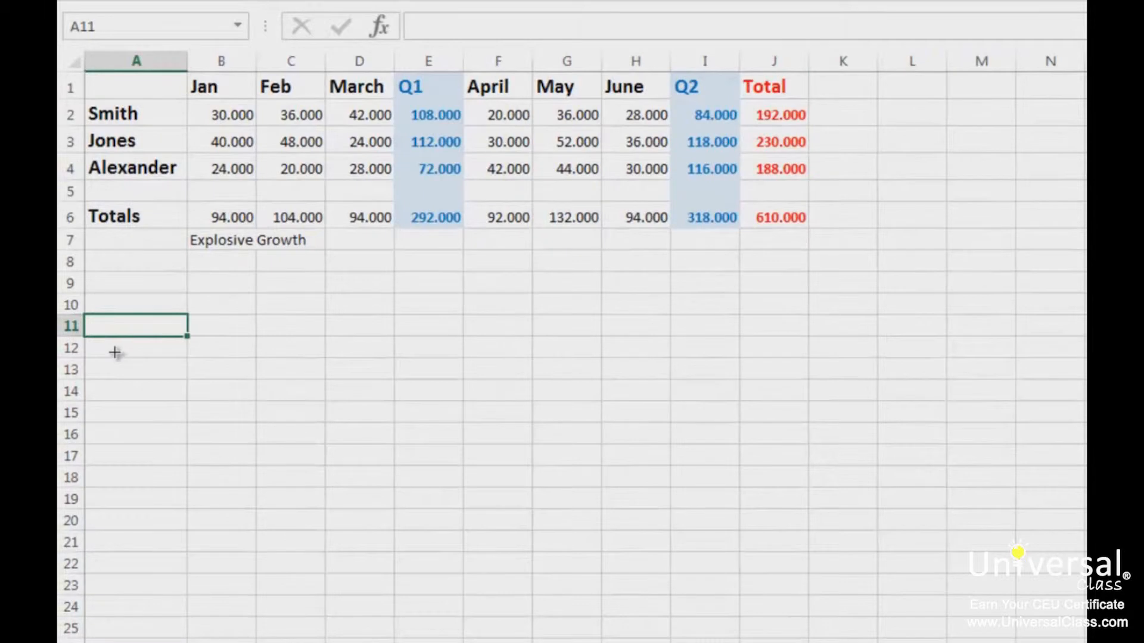
{"action": "left_click_drag", "start_coordinate": [114, 353], "coordinate": [318, 428]}
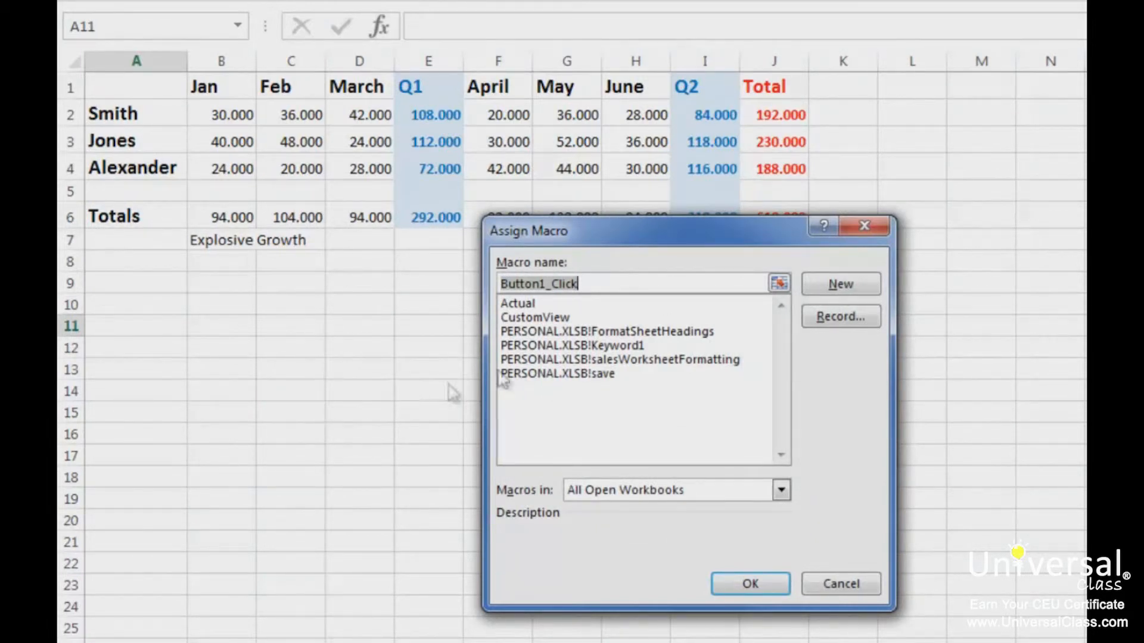
{"action": "left_click", "coordinate": [554, 304]}
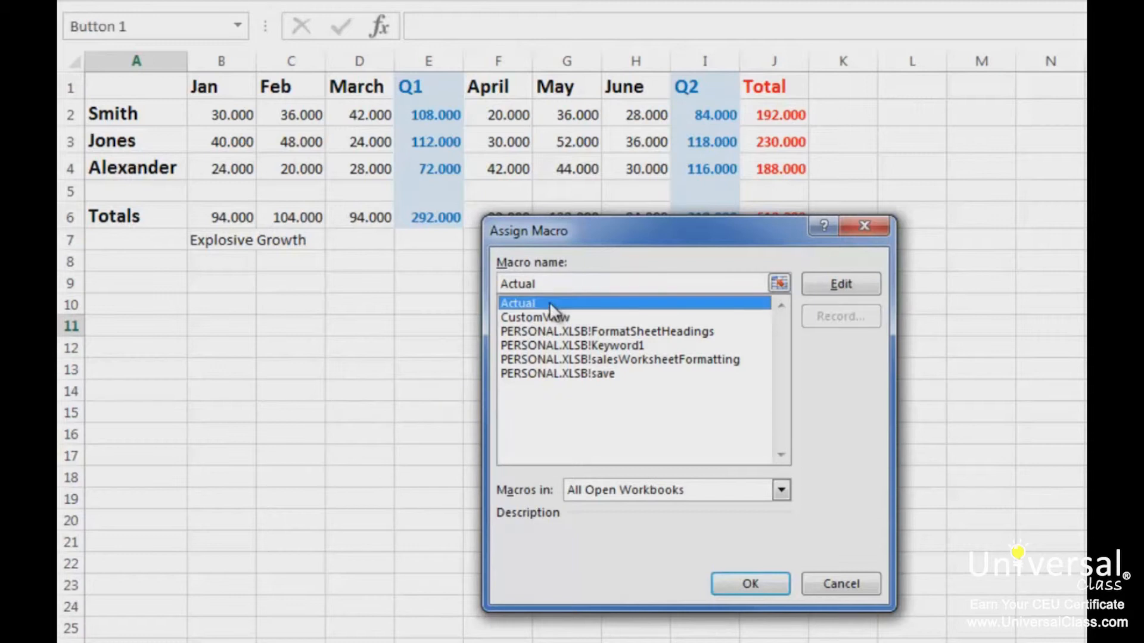
{"action": "left_click", "coordinate": [742, 588]}
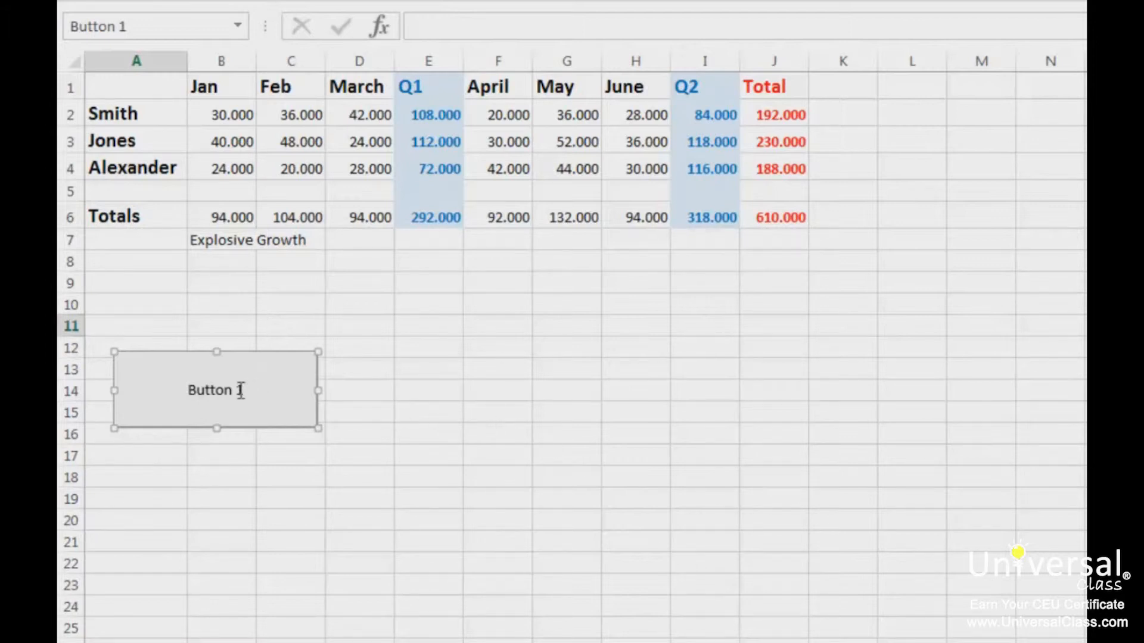
Relabel the new button "Actual Scenario", shrink it to about 1.1 cm high by 3.4 cm wide, and deselect it
{"action": "left_click", "coordinate": [190, 391]}
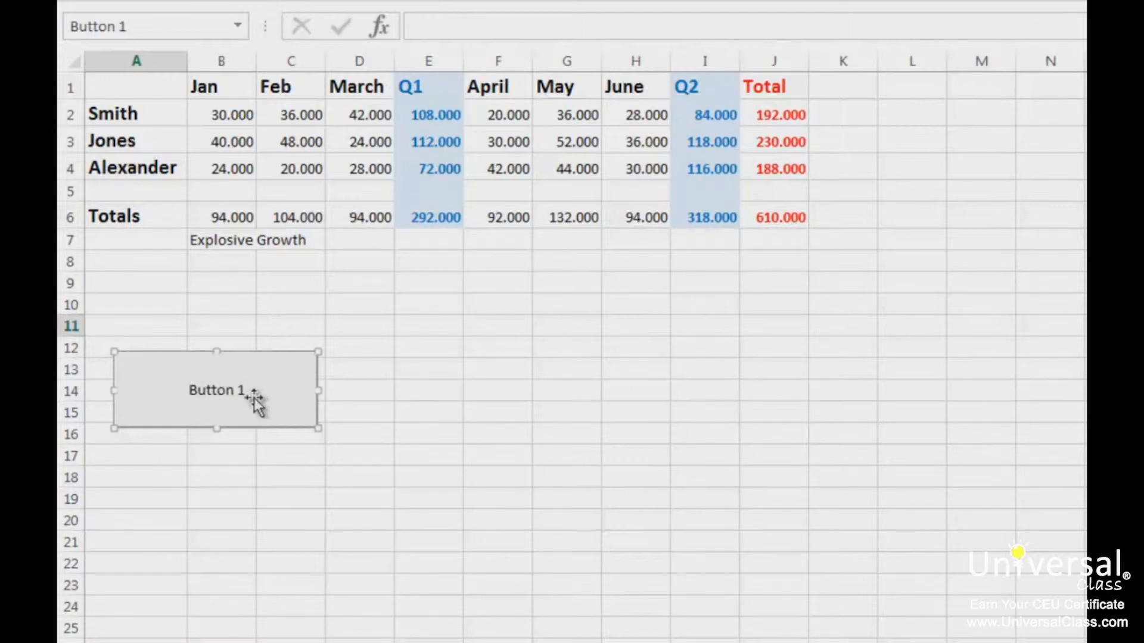
{"action": "type", "text": "Actual"}
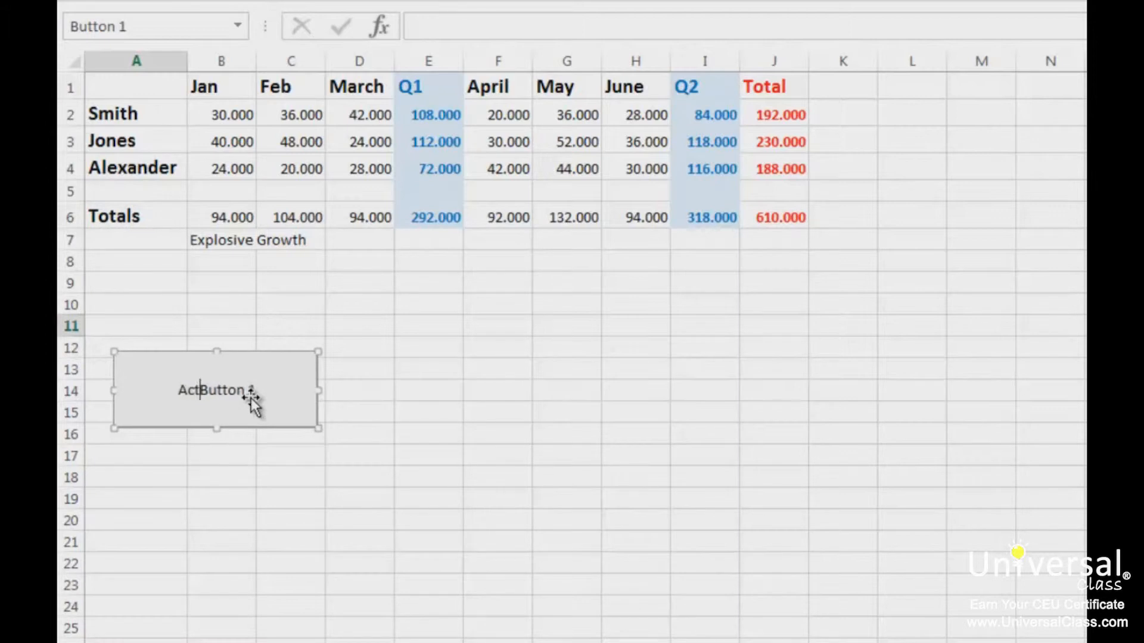
{"action": "type", "text": " Scenario"}
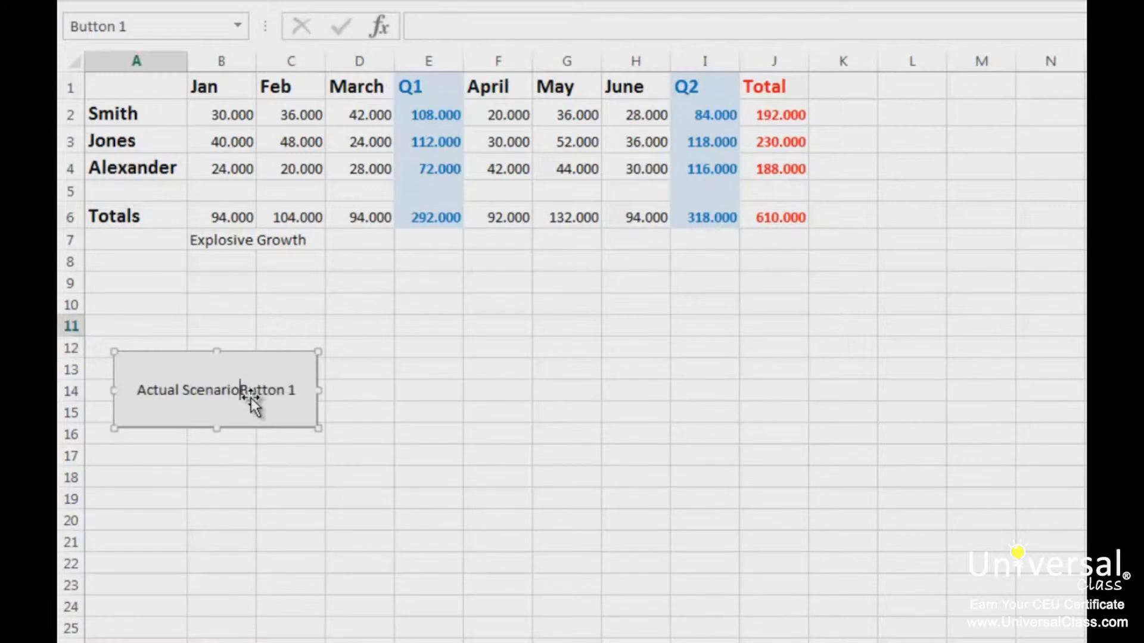
{"action": "key", "text": "Delete"}
{"action": "key", "text": "Delete"}
{"action": "key", "text": "Delete"}
{"action": "key", "text": "Delete"}
{"action": "key", "text": "Delete"}
{"action": "key", "text": "Delete"}
{"action": "key", "text": "Delete"}
{"action": "key", "text": "Delete"}
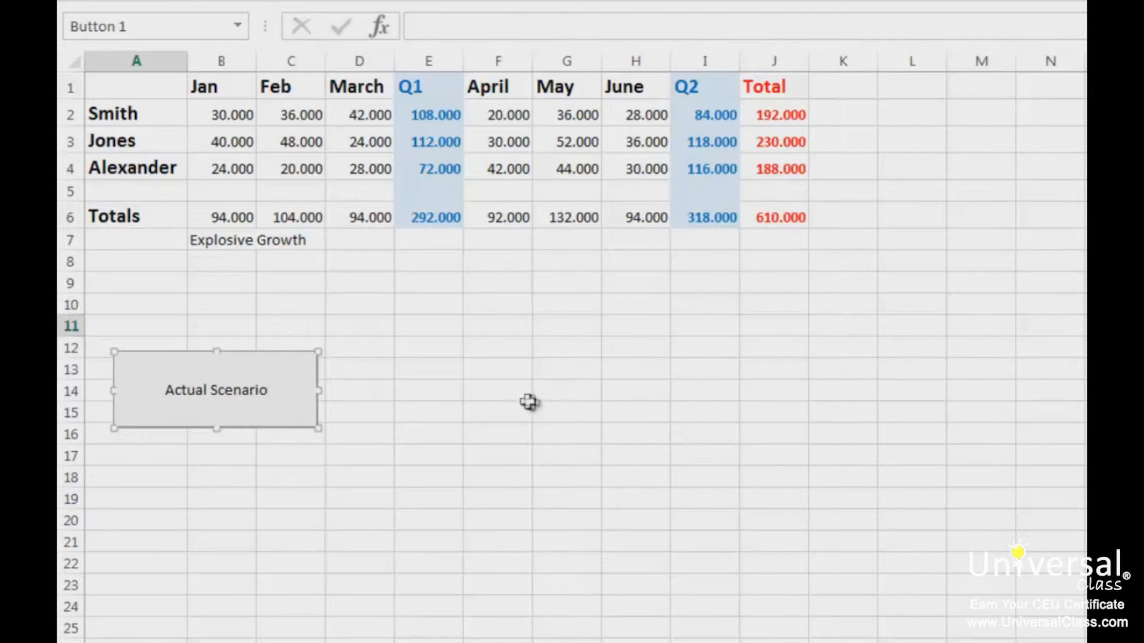
{"action": "left_click_drag", "start_coordinate": [318, 428], "coordinate": [256, 396]}
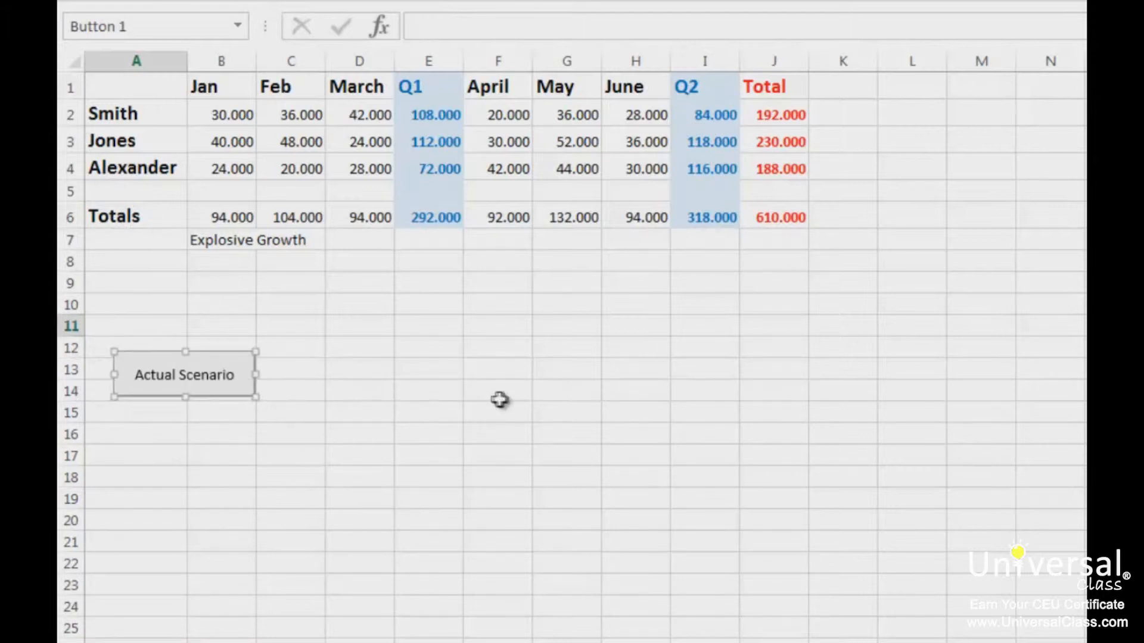
{"action": "left_click", "coordinate": [291, 349]}
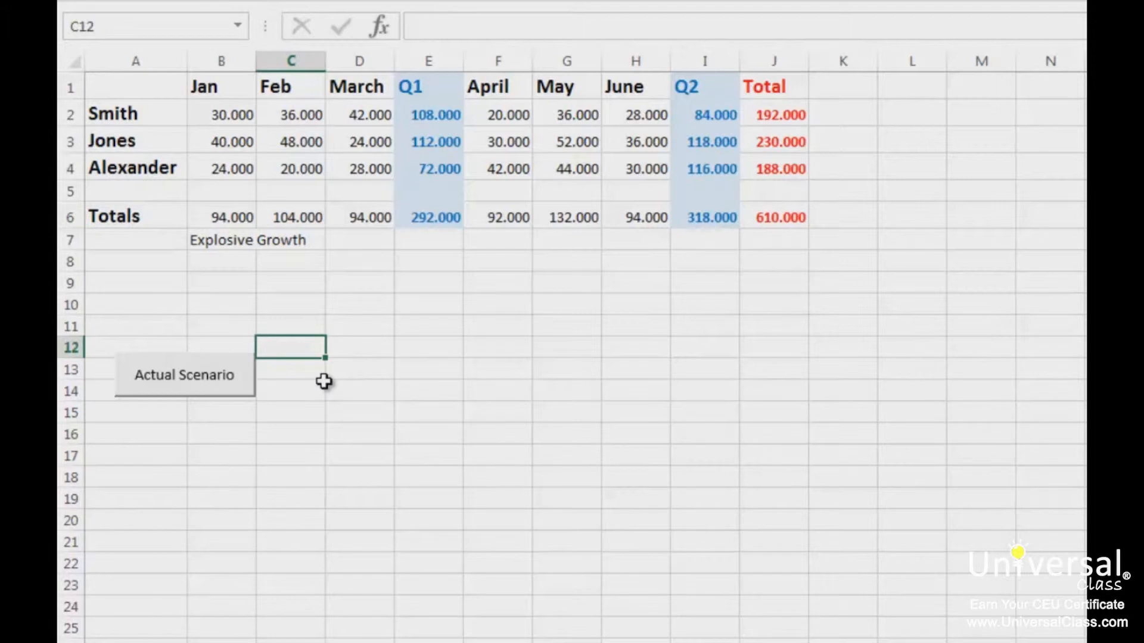
Review the Actual Scenario button's font, size, alignment, protection, positioning, margin and alternative text settings in its control formatting options
{"action": "right_click", "coordinate": [246, 374]}
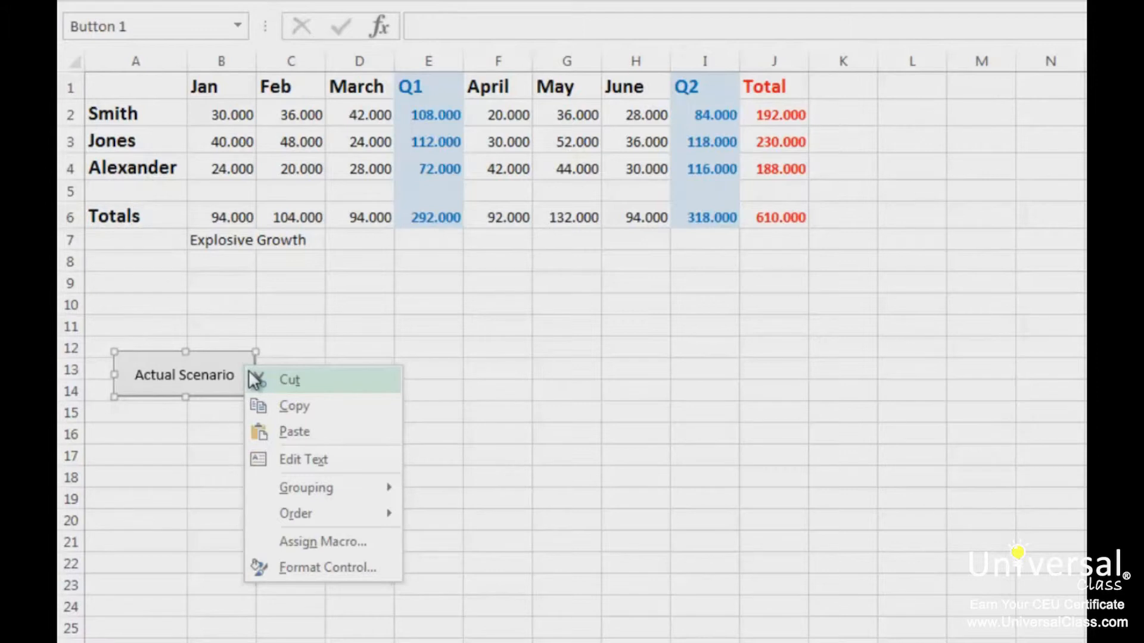
{"action": "left_click", "coordinate": [348, 568]}
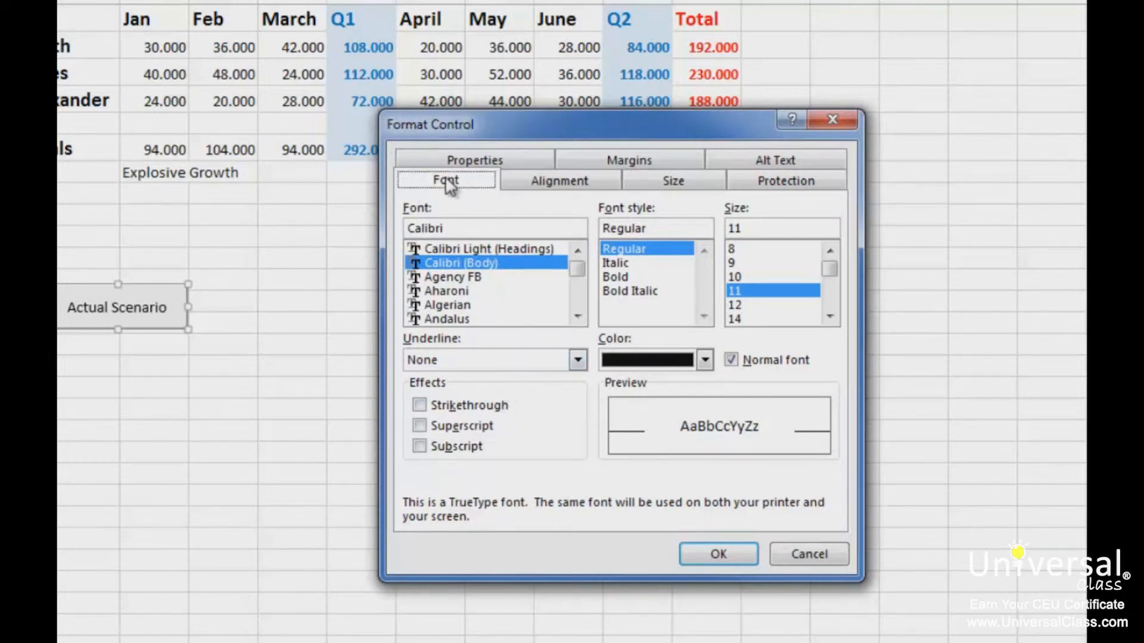
{"action": "left_click", "coordinate": [517, 180]}
{"action": "left_click", "coordinate": [479, 184]}
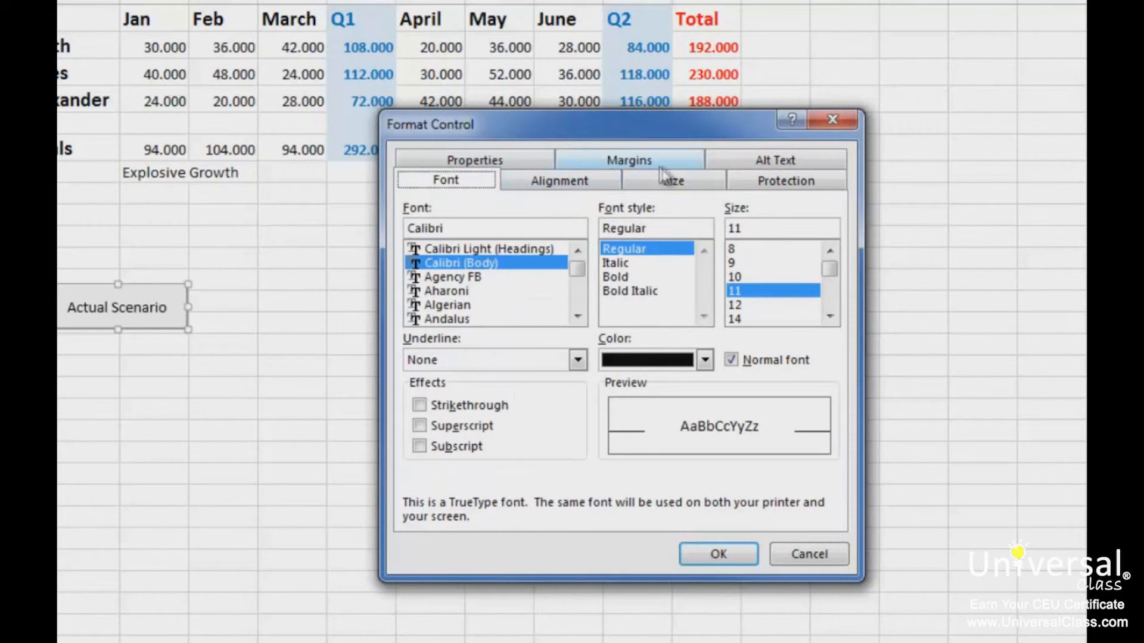
{"action": "left_click", "coordinate": [679, 185]}
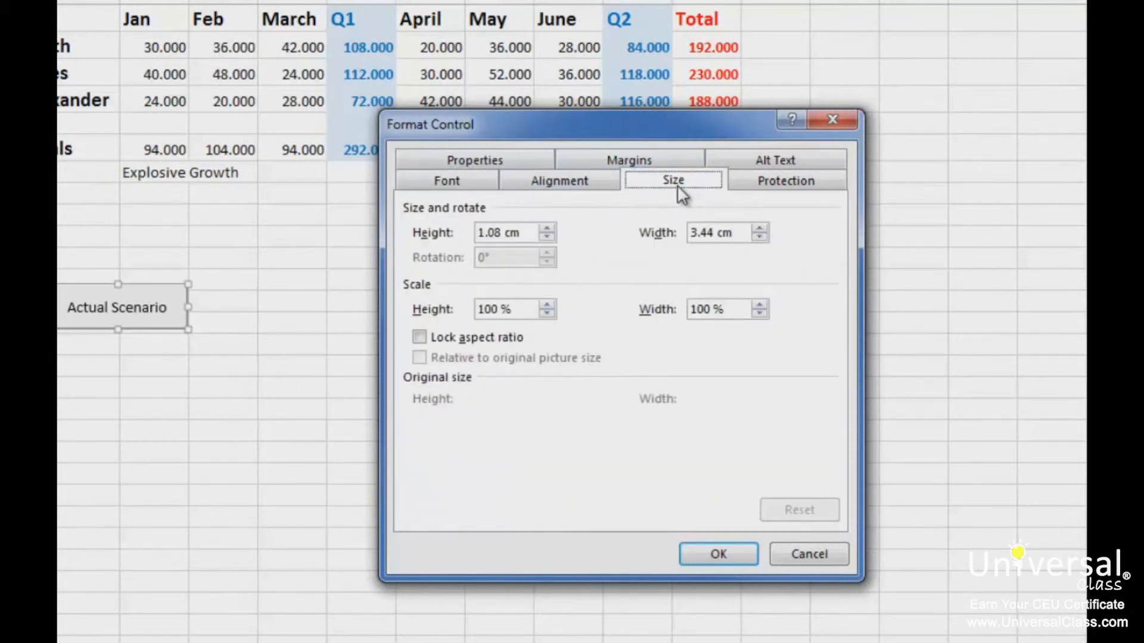
{"action": "left_click", "coordinate": [575, 196]}
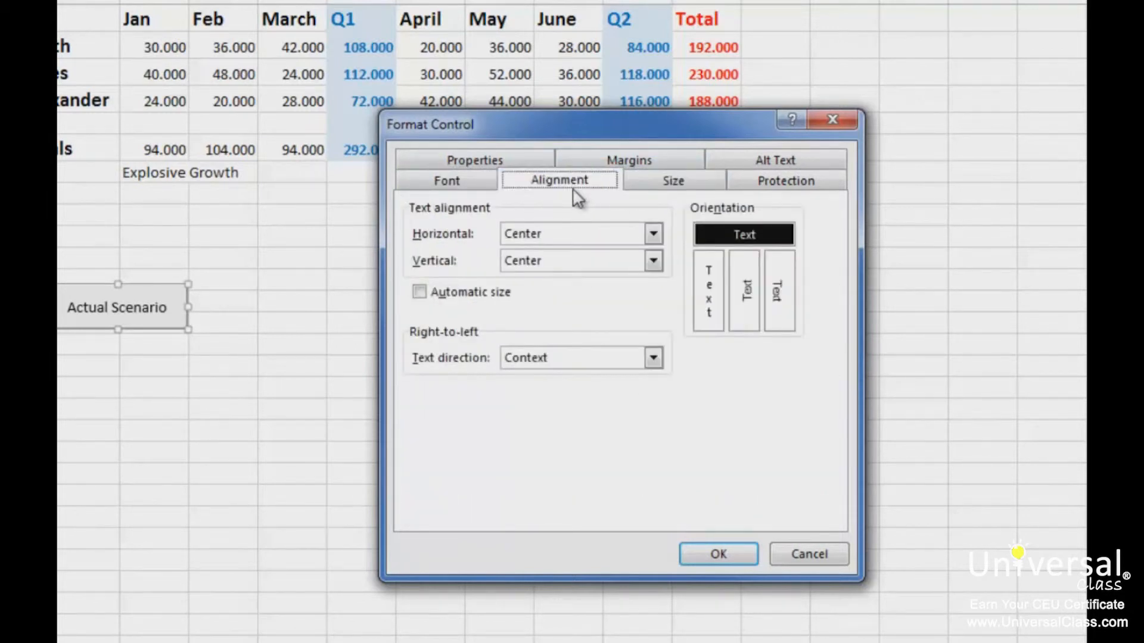
{"action": "left_click", "coordinate": [808, 183]}
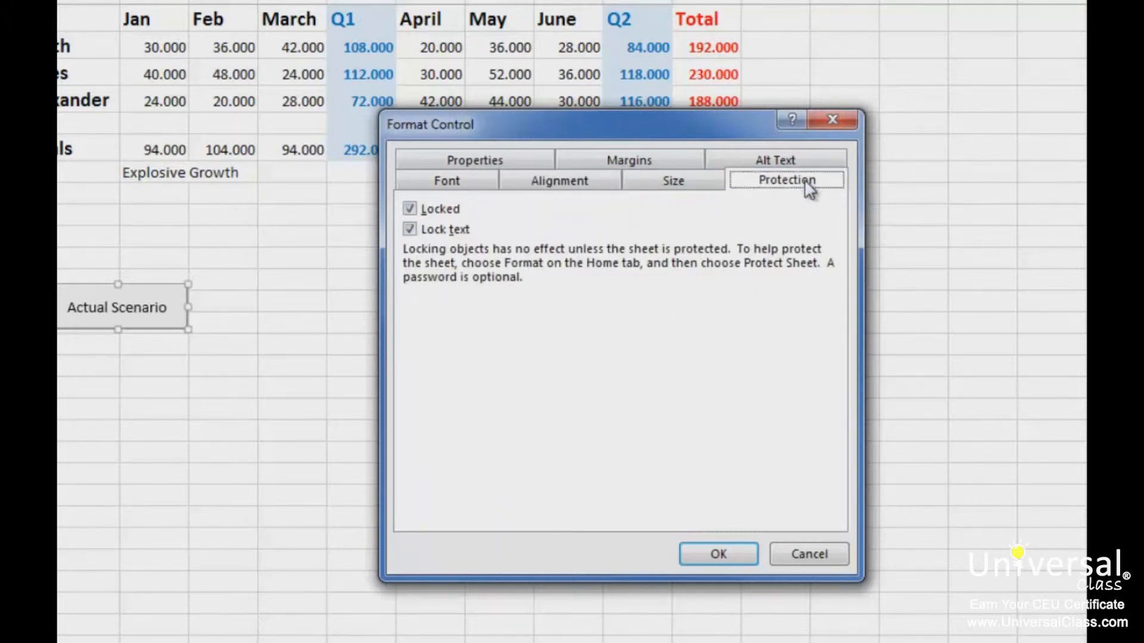
{"action": "left_click", "coordinate": [490, 159]}
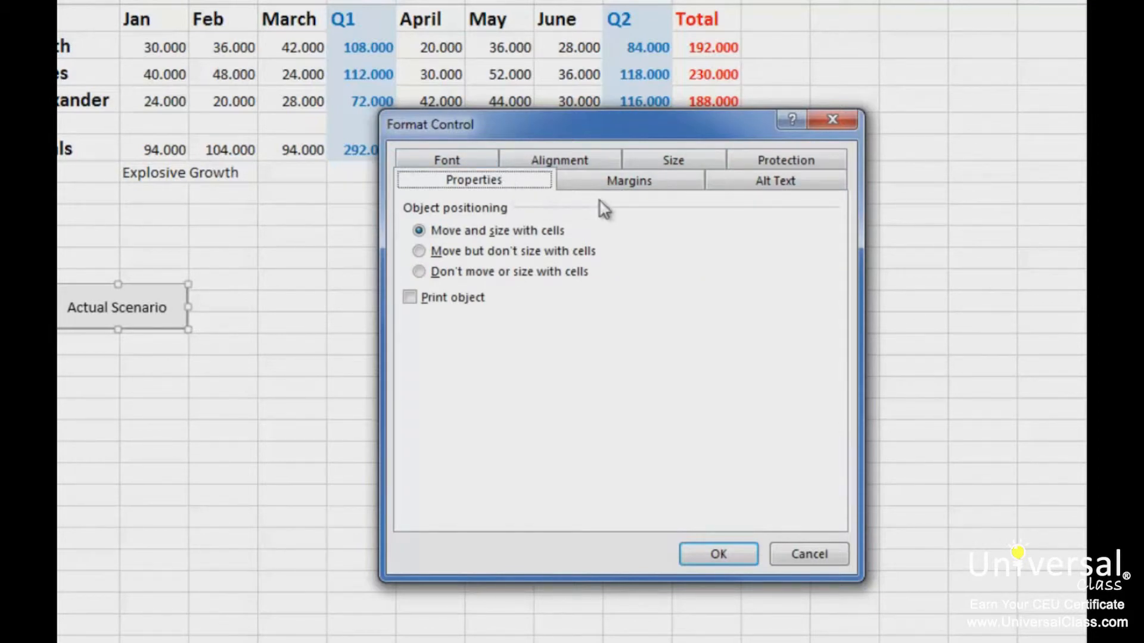
{"action": "left_click", "coordinate": [612, 188]}
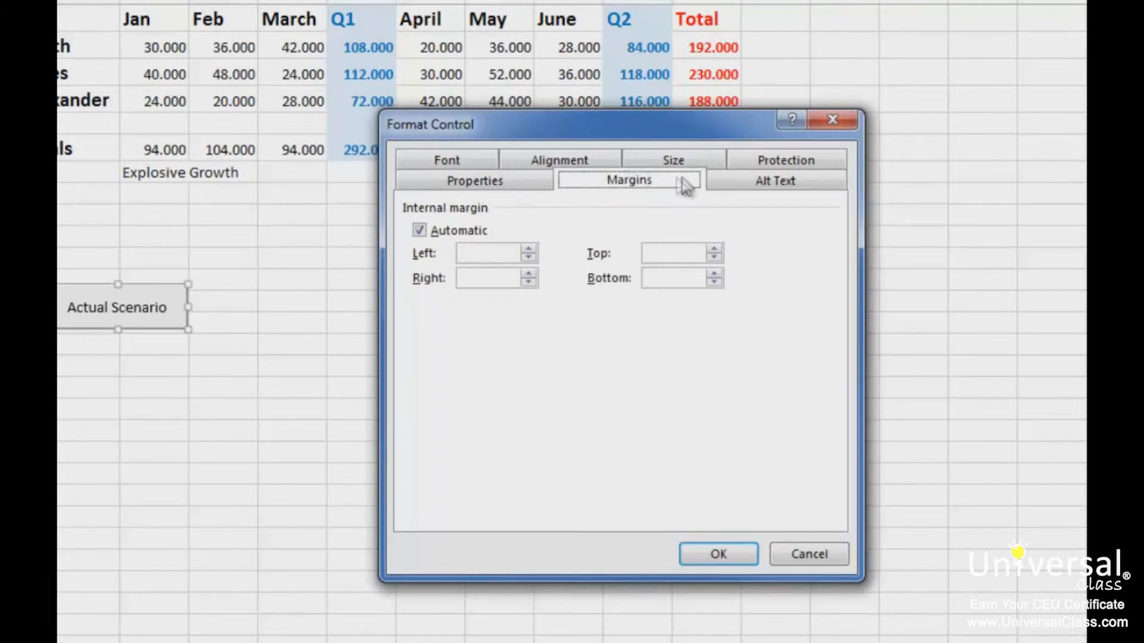
{"action": "left_click", "coordinate": [759, 190]}
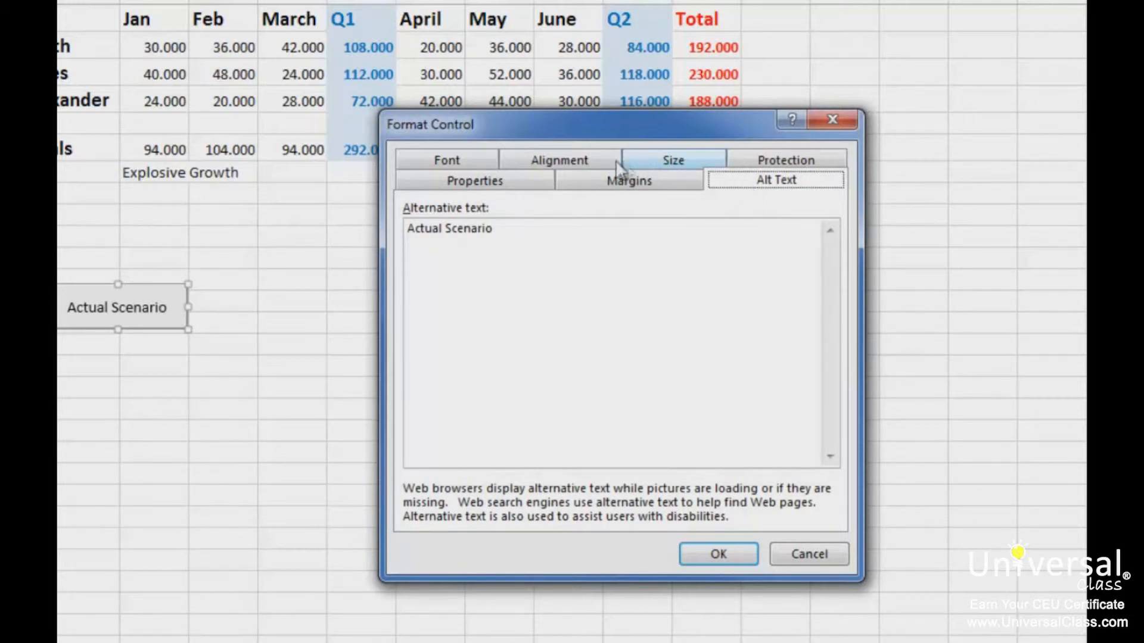
Make the Actual Scenario button's label bold and deselect the button
{"action": "left_click", "coordinate": [452, 161]}
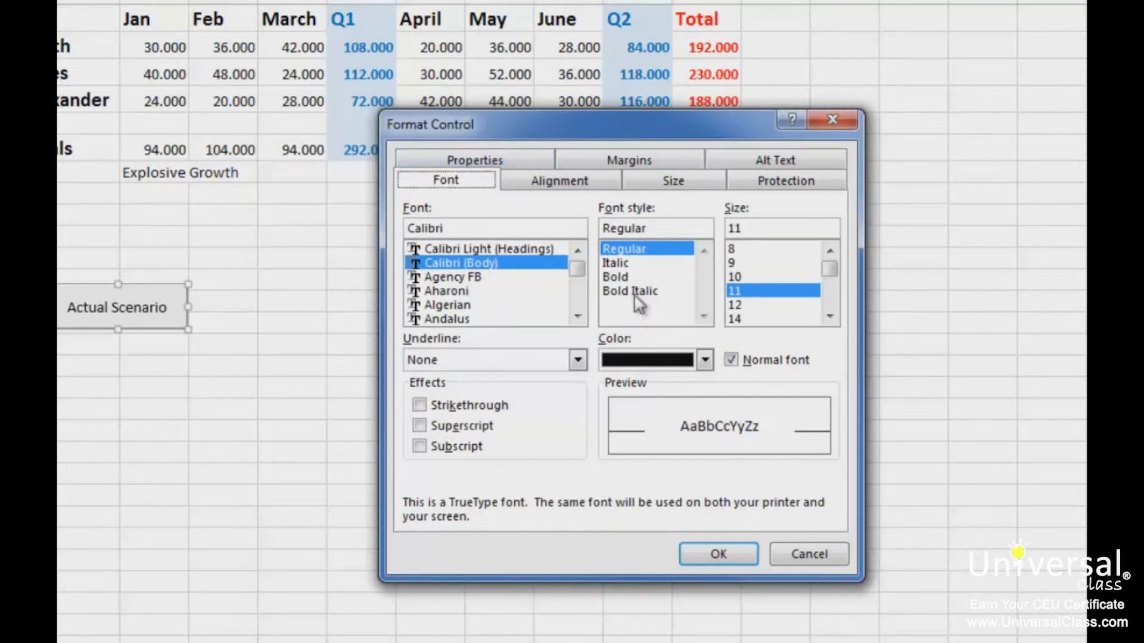
{"action": "left_click", "coordinate": [630, 277]}
{"action": "left_click", "coordinate": [718, 554]}
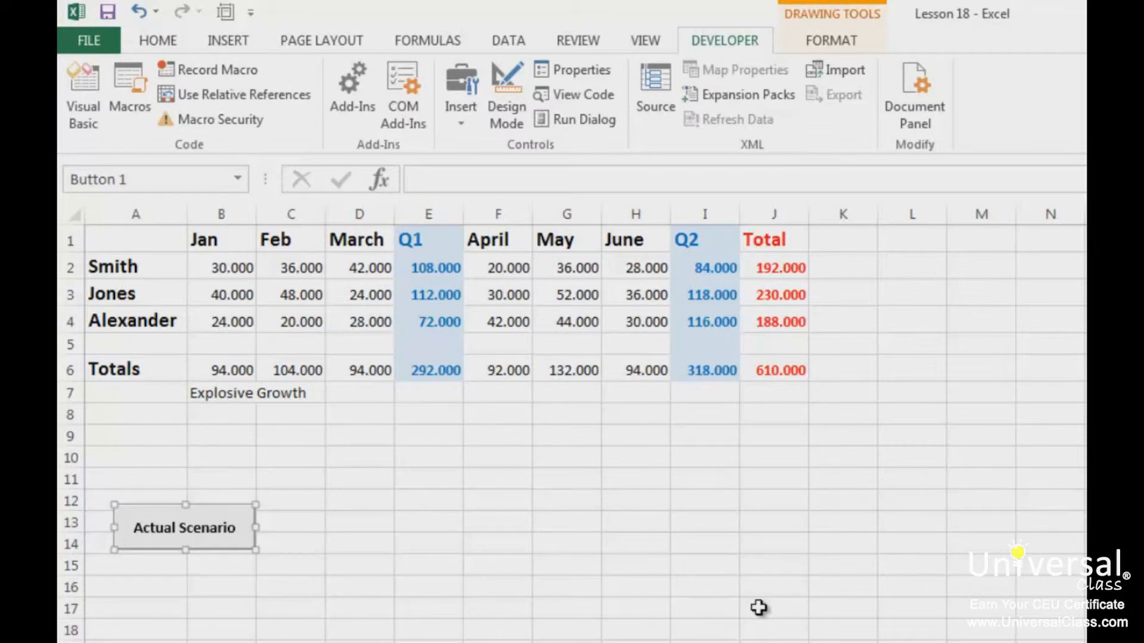
{"action": "left_click", "coordinate": [636, 521]}
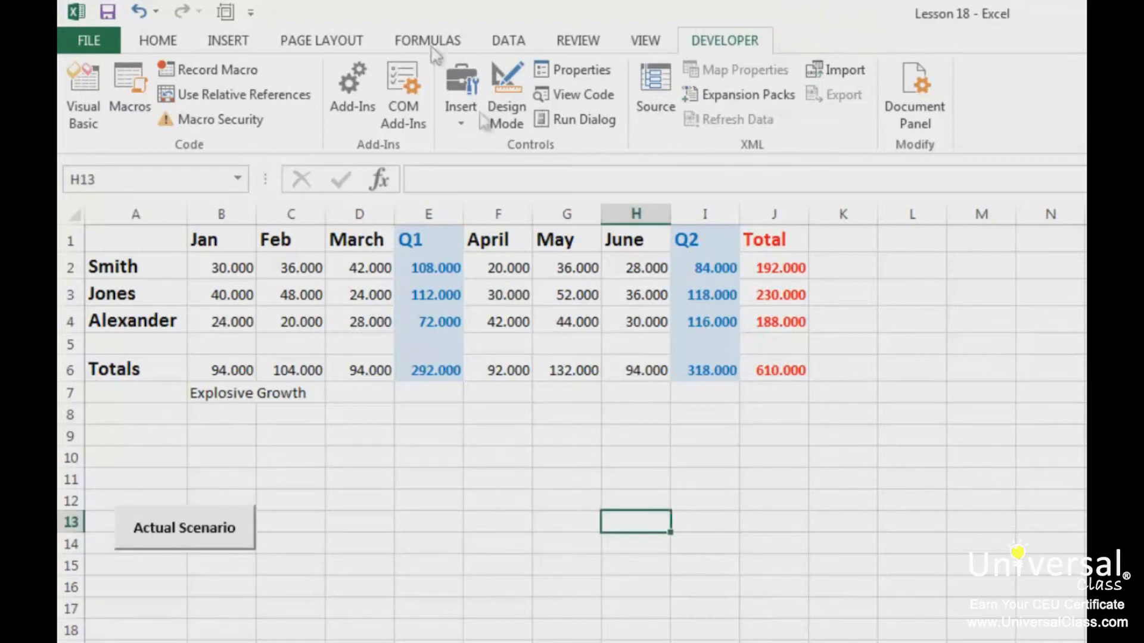
Draw a rounded rectangle shape beside the Actual Scenario button, spanning about D13 to F15
{"action": "left_click", "coordinate": [239, 44]}
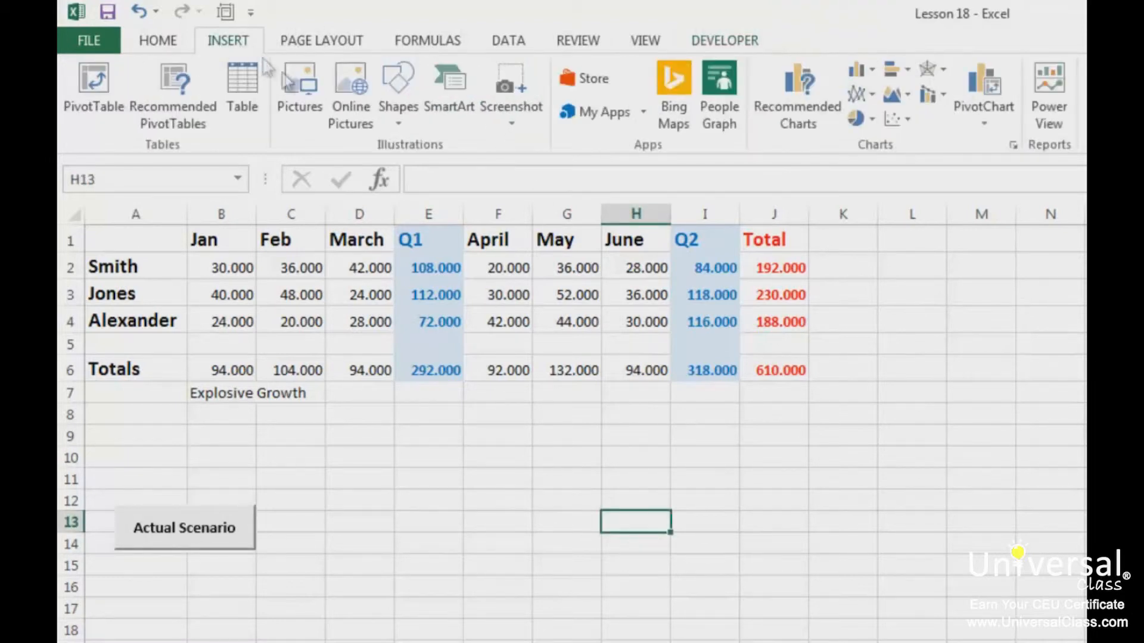
{"action": "left_click", "coordinate": [405, 122]}
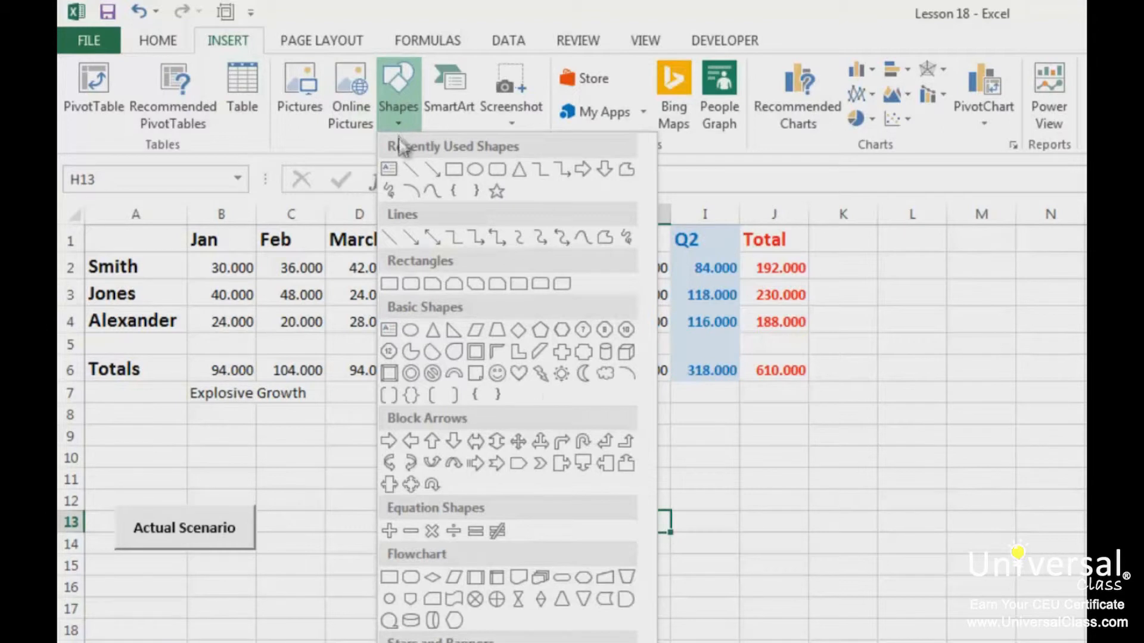
{"action": "left_click", "coordinate": [502, 172]}
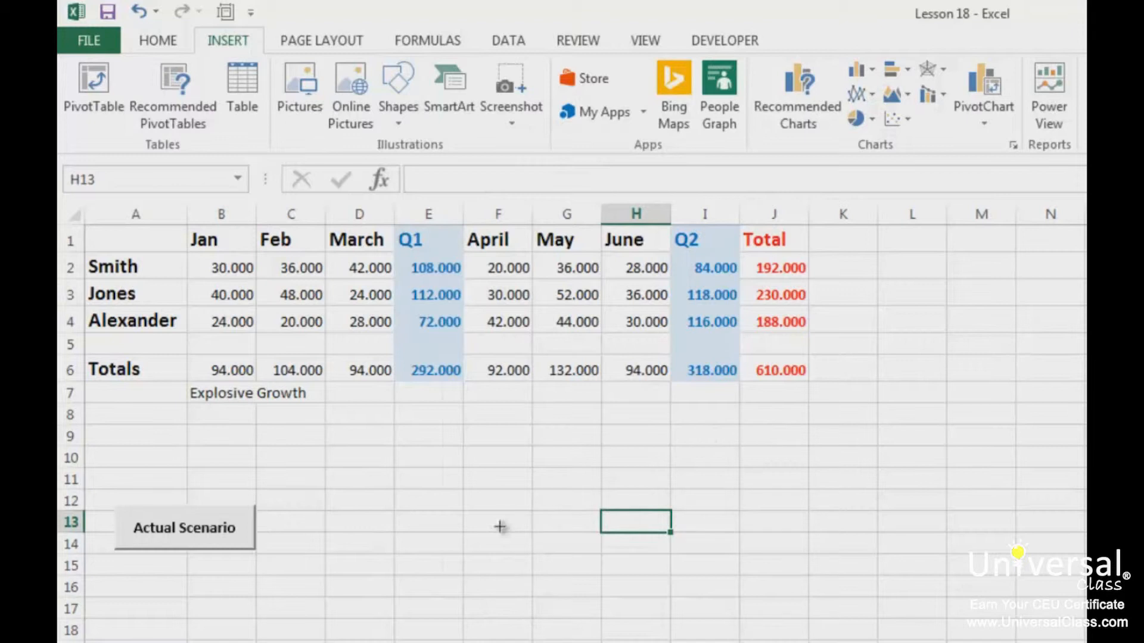
{"action": "left_click_drag", "start_coordinate": [351, 513], "coordinate": [509, 565]}
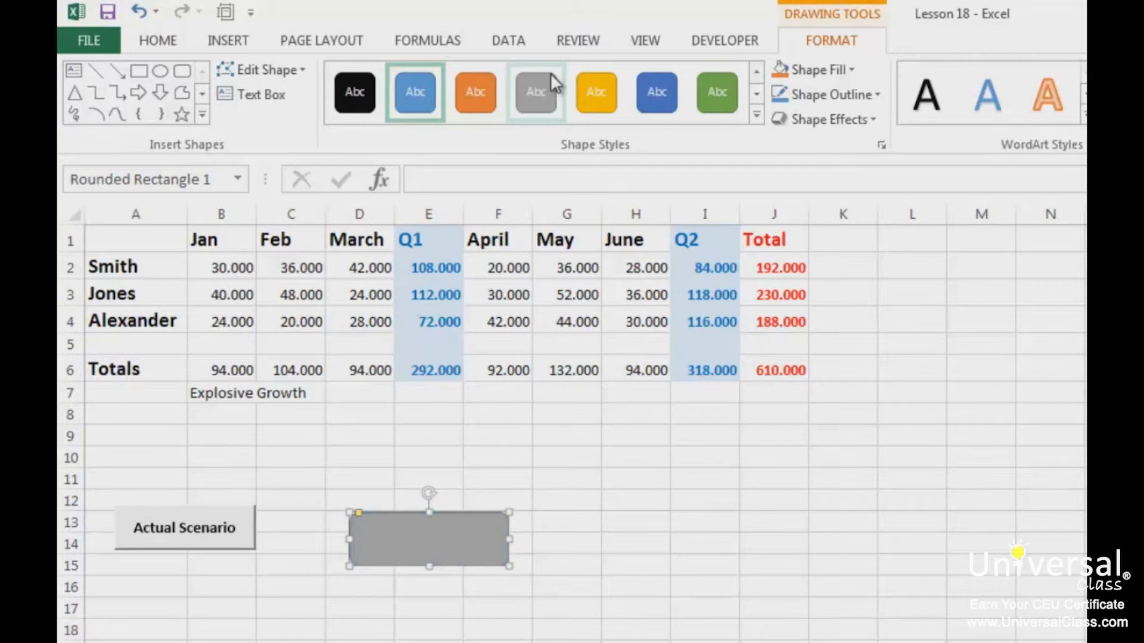
Give the rounded rectangle the solid gold shape style and a downward outer shadow, and deselect it
{"action": "left_click", "coordinate": [597, 94]}
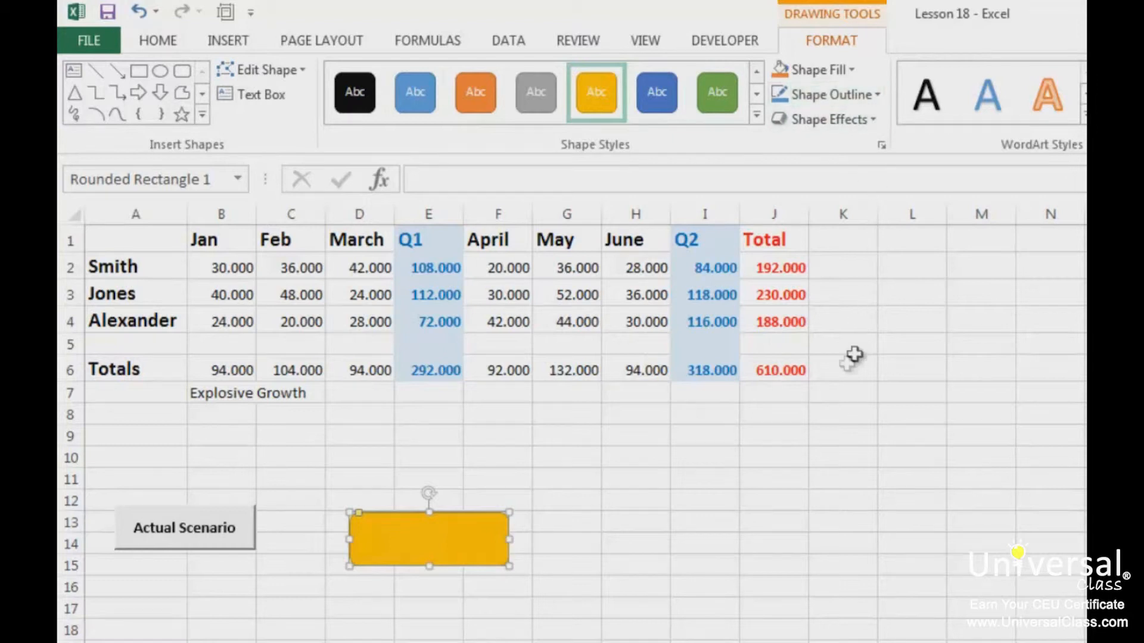
{"action": "left_click", "coordinate": [831, 119]}
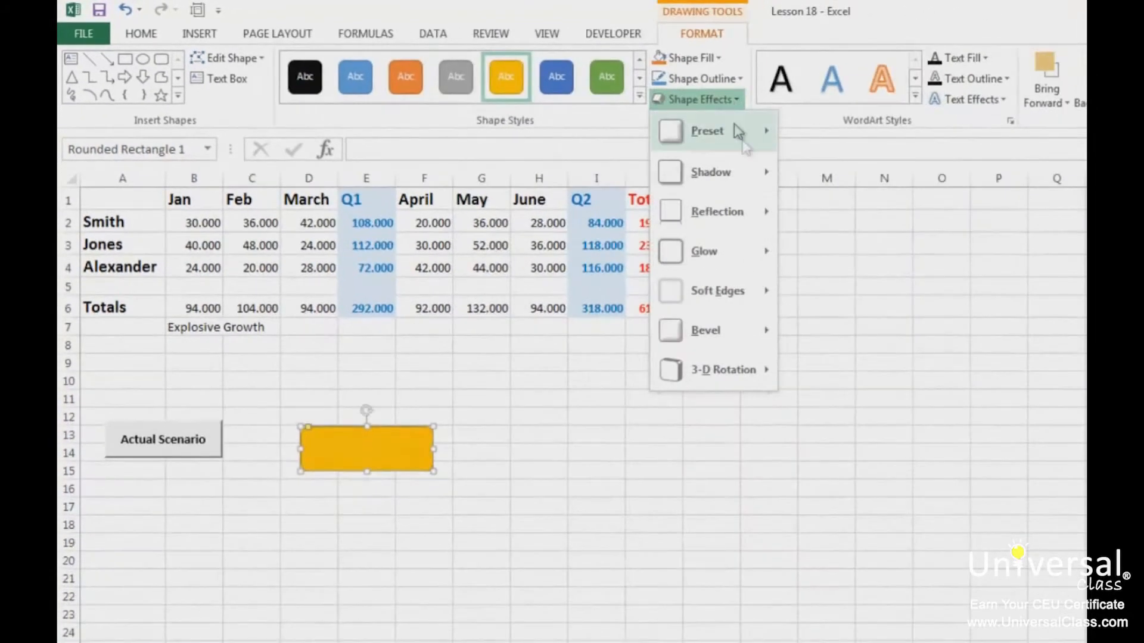
{"action": "mouse_move", "coordinate": [730, 178]}
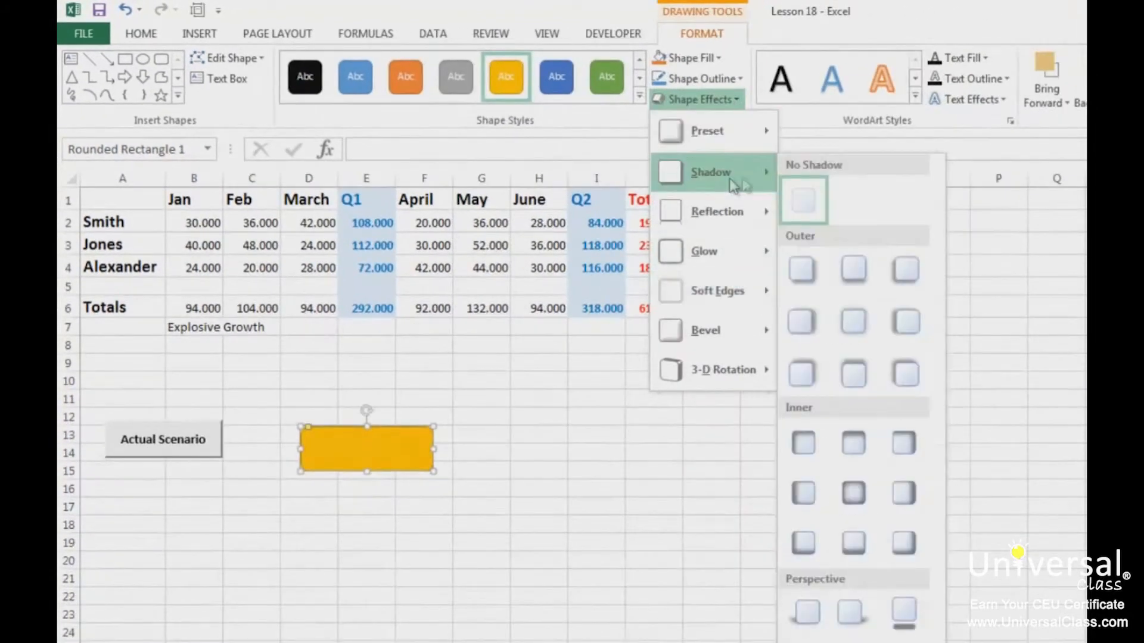
{"action": "left_click", "coordinate": [862, 273]}
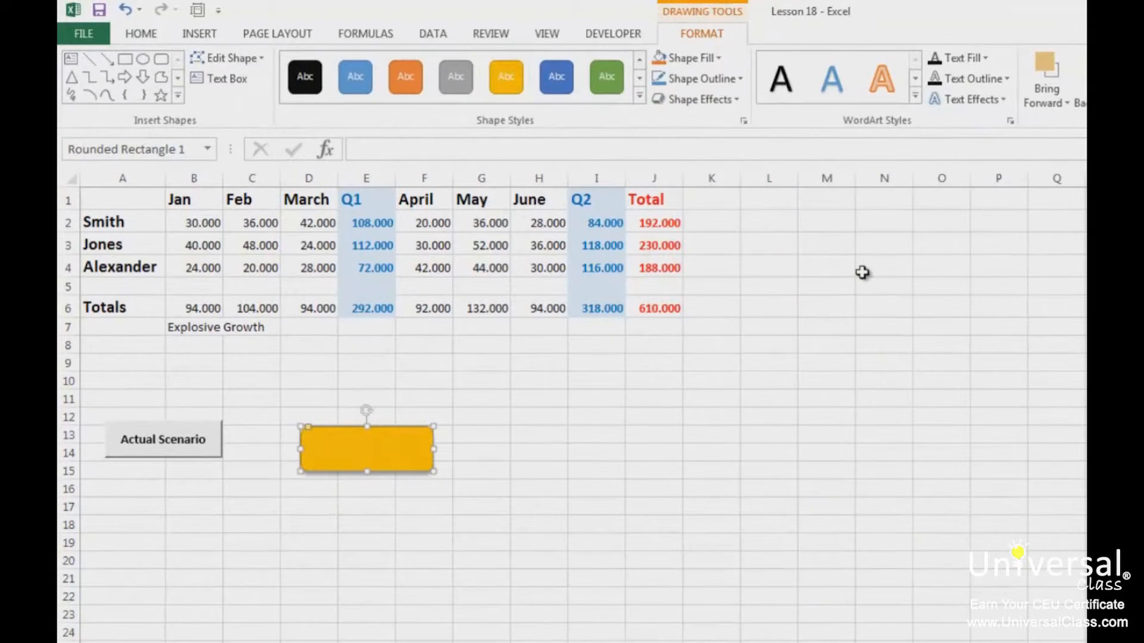
{"action": "left_click", "coordinate": [598, 465]}
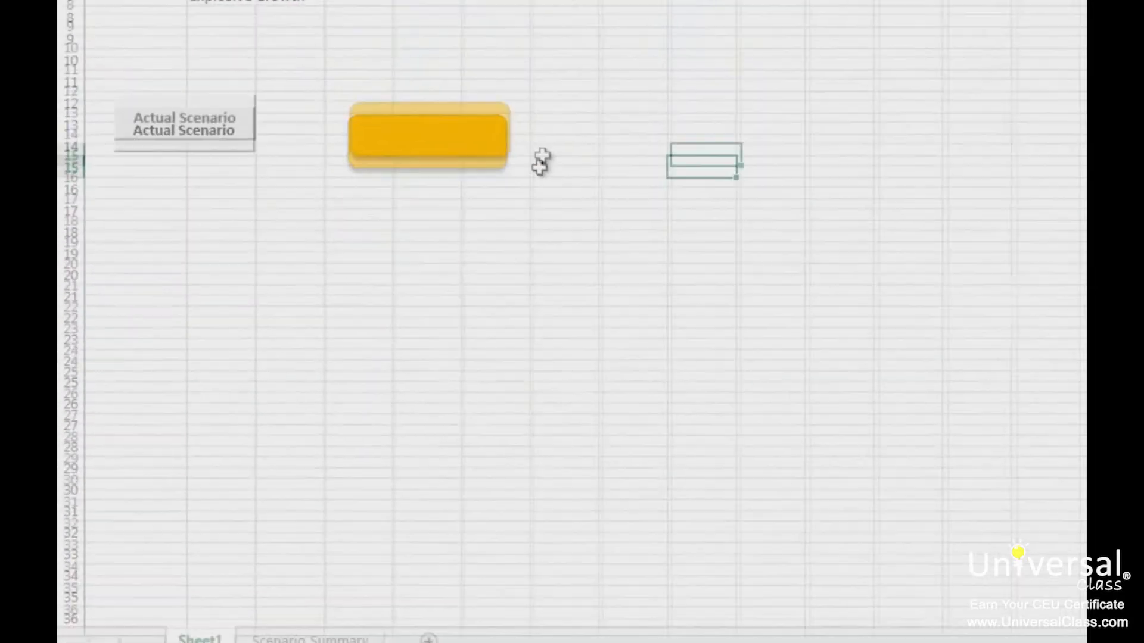
Assign the Actual macro to the gold rounded rectangle and deselect the shape
{"action": "right_click", "coordinate": [514, 91]}
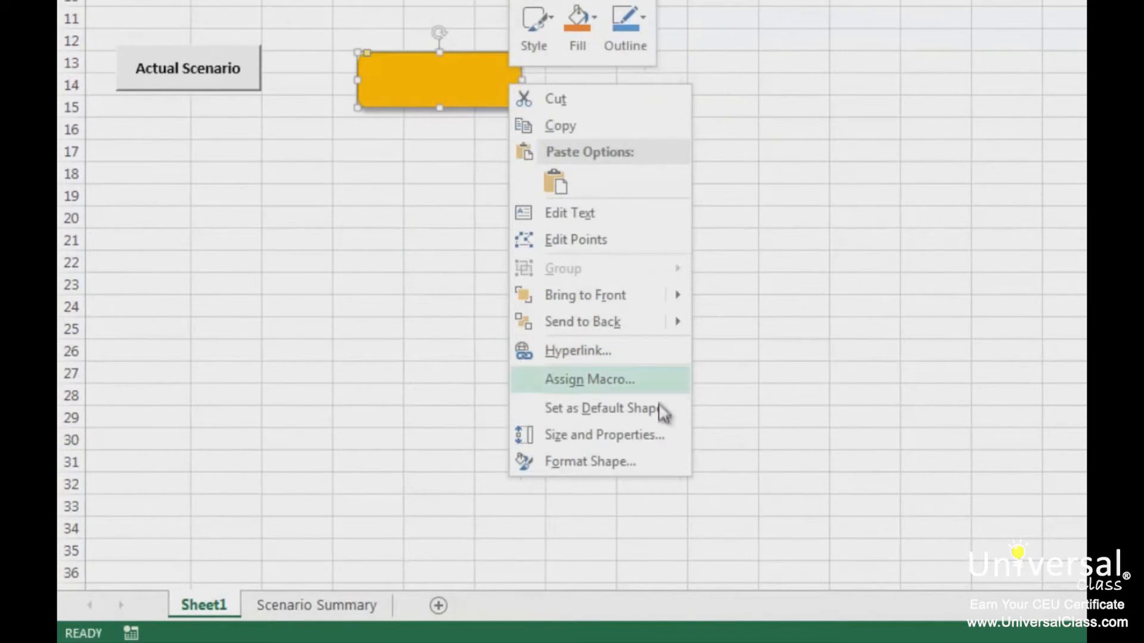
{"action": "left_click", "coordinate": [650, 390]}
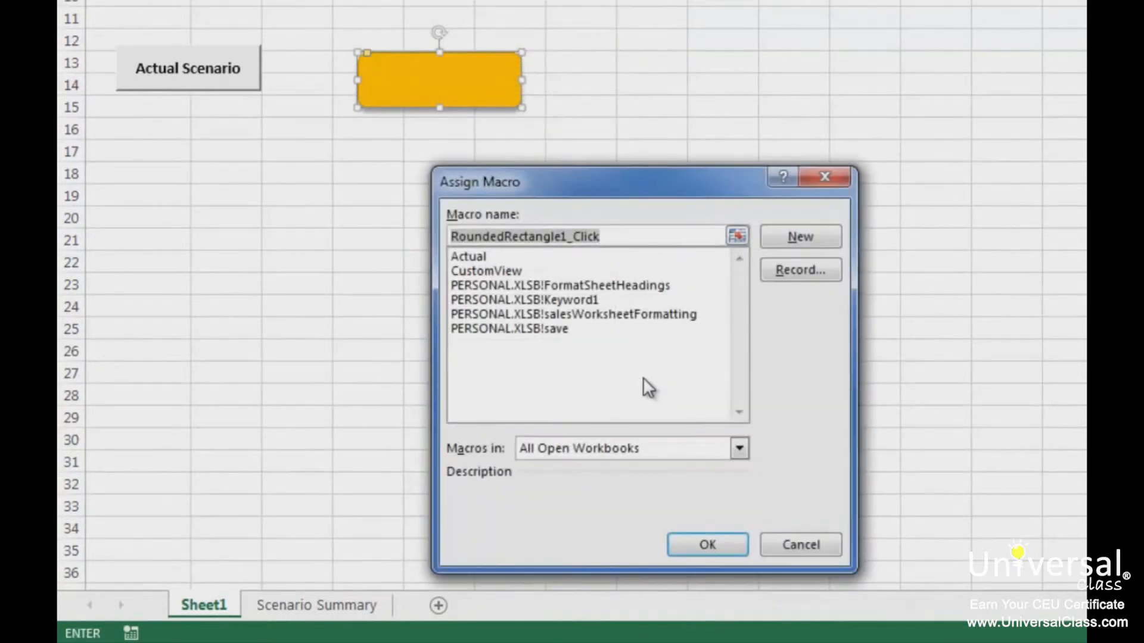
{"action": "left_click", "coordinate": [495, 258]}
{"action": "left_click", "coordinate": [708, 545]}
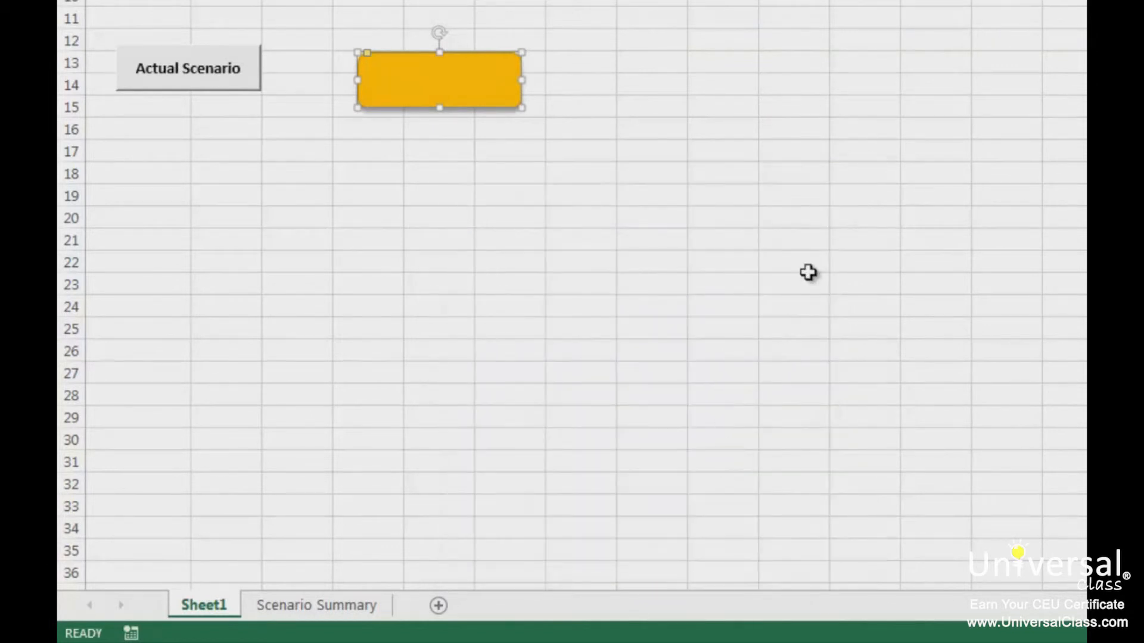
{"action": "left_click", "coordinate": [659, 84]}
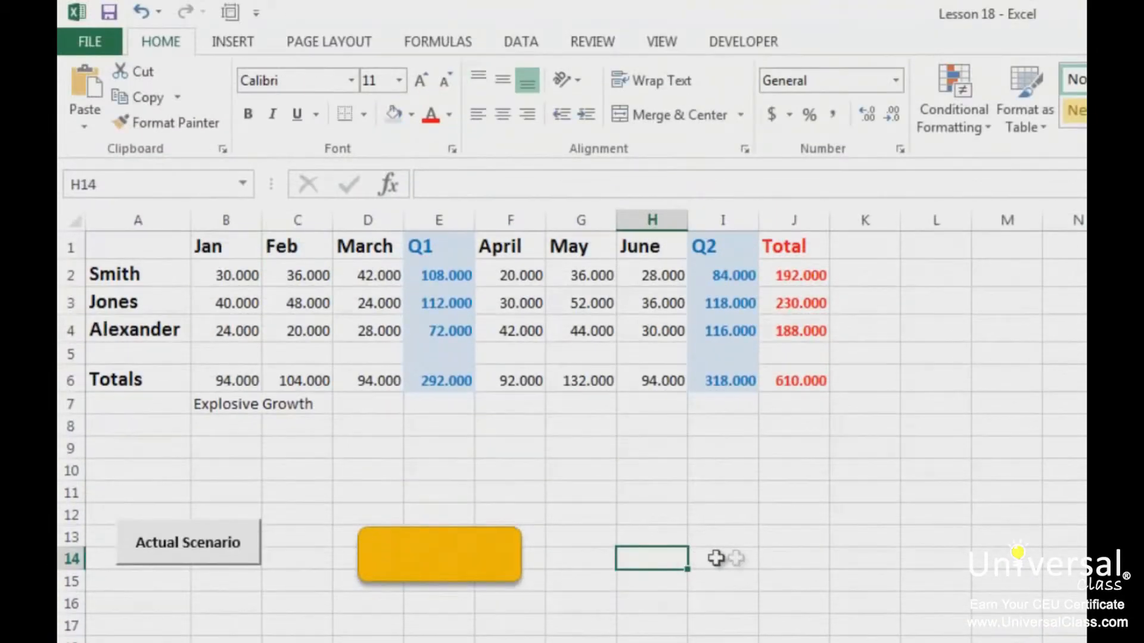
Add the text "Actual" to the gold rounded rectangle and deselect it
{"action": "right_click", "coordinate": [493, 562]}
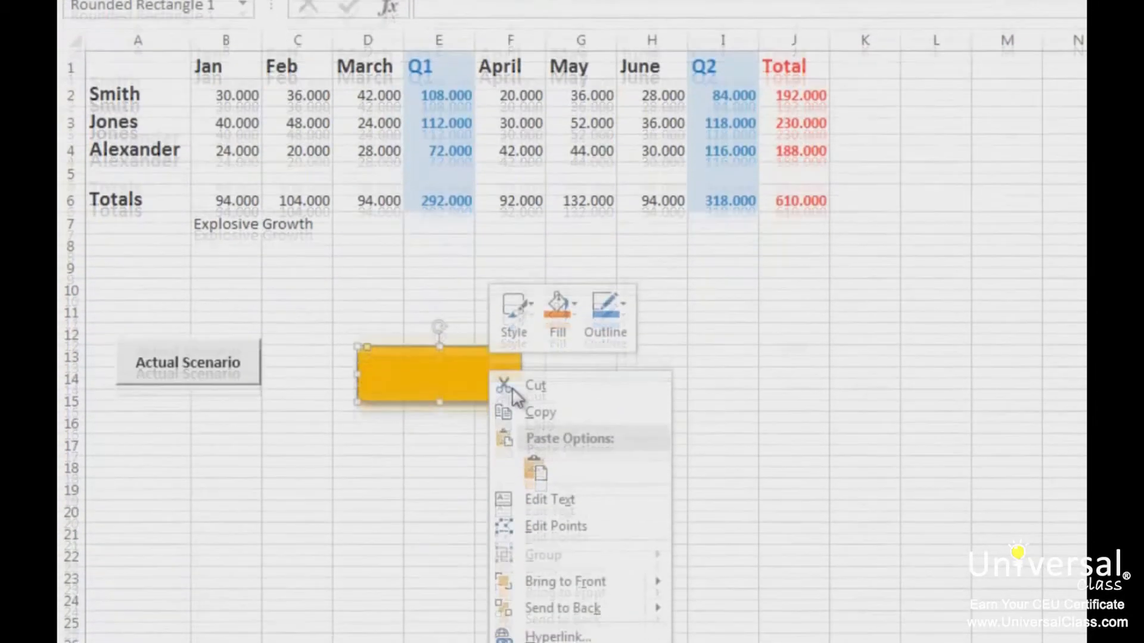
{"action": "left_click", "coordinate": [596, 349]}
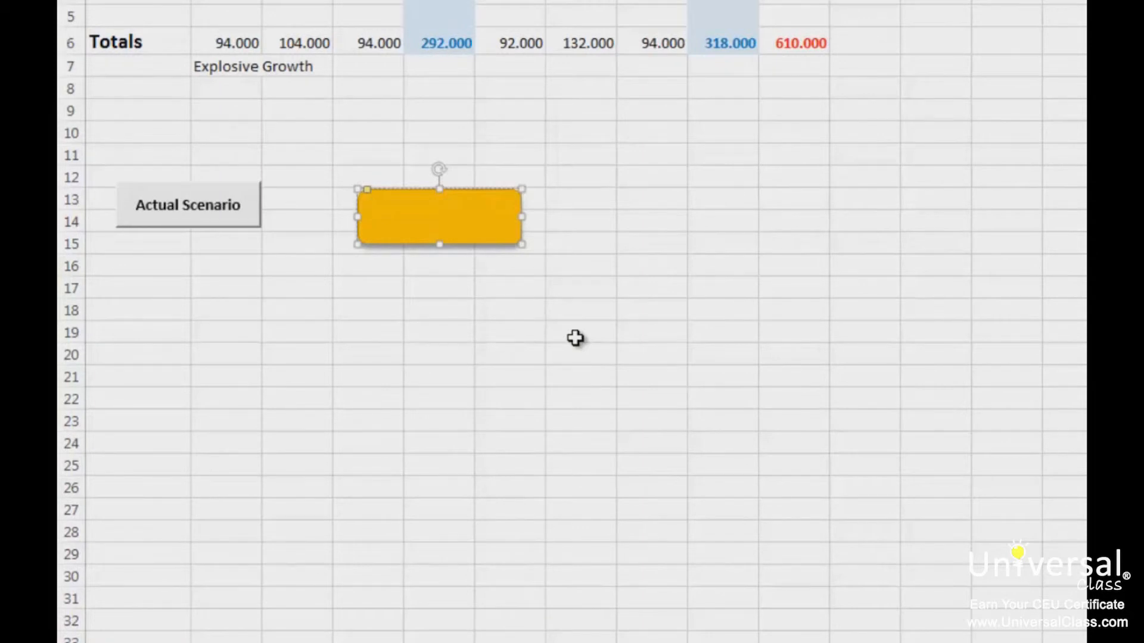
{"action": "type", "text": "Actual"}
{"action": "left_click", "coordinate": [519, 357]}
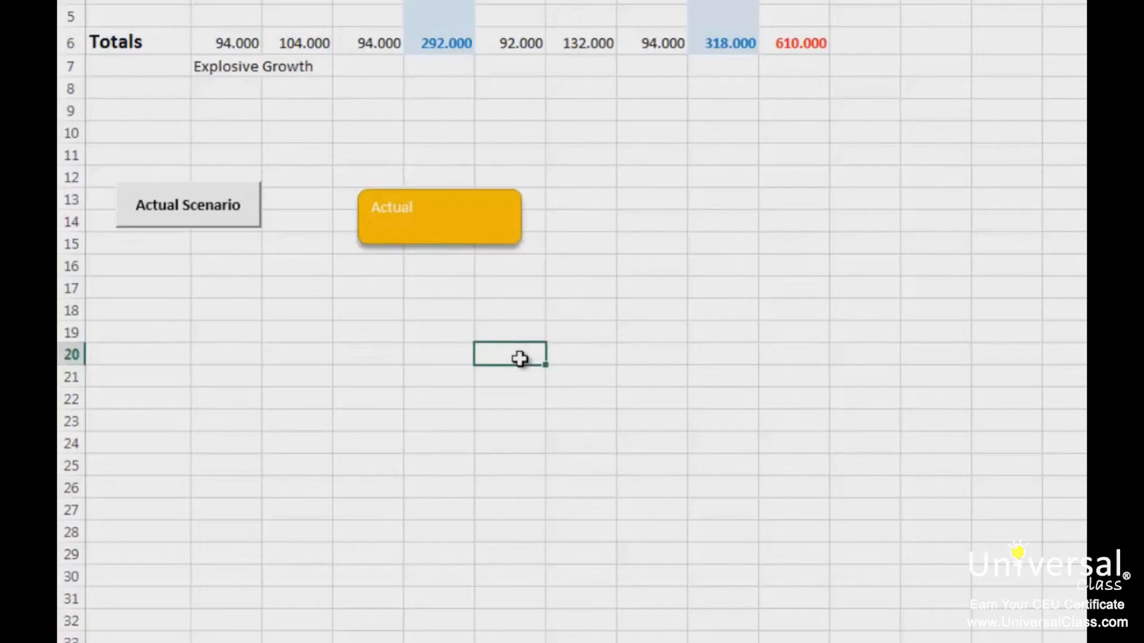
{"action": "left_click", "coordinate": [793, 244]}
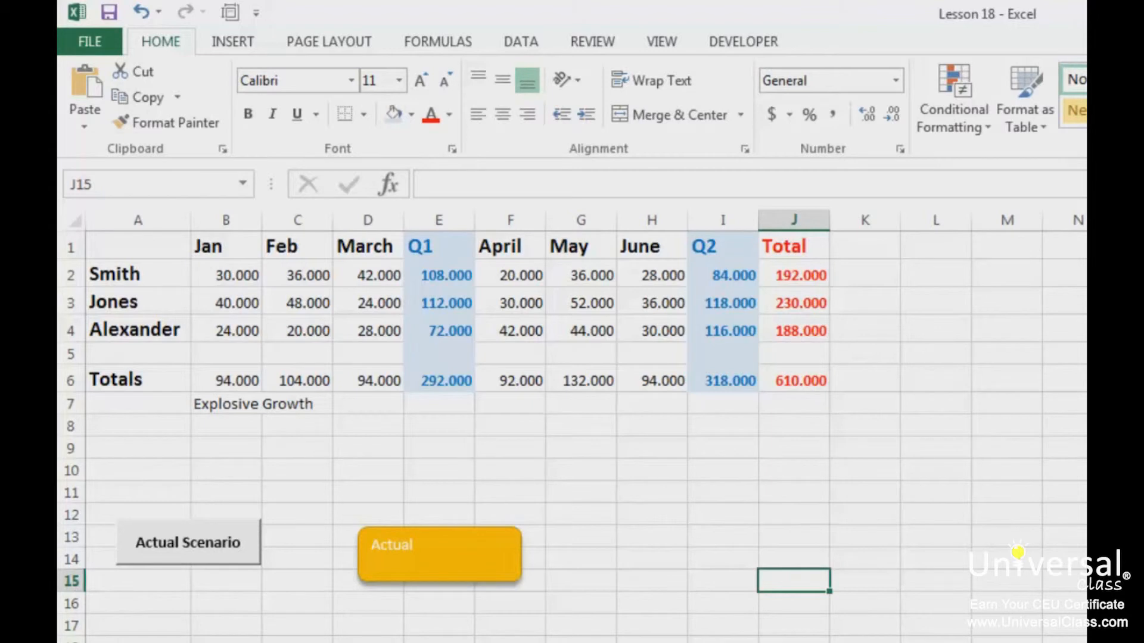
Open the ribbon customization options and list the available macros as the commands to choose from
{"action": "left_click", "coordinate": [96, 44]}
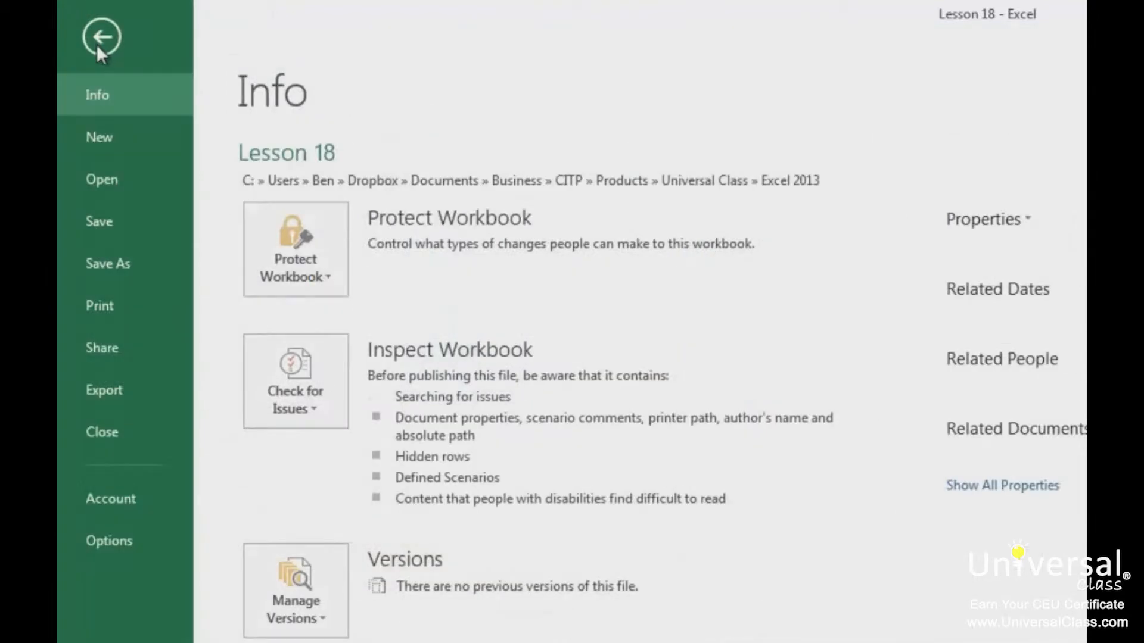
{"action": "left_click", "coordinate": [115, 543]}
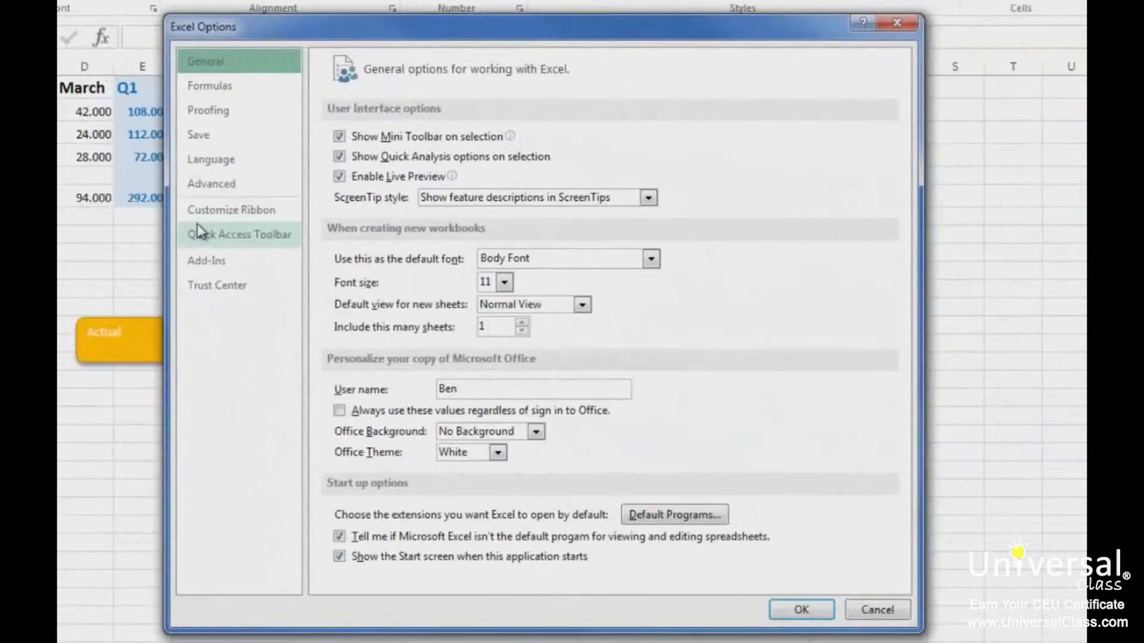
{"action": "left_click", "coordinate": [202, 232]}
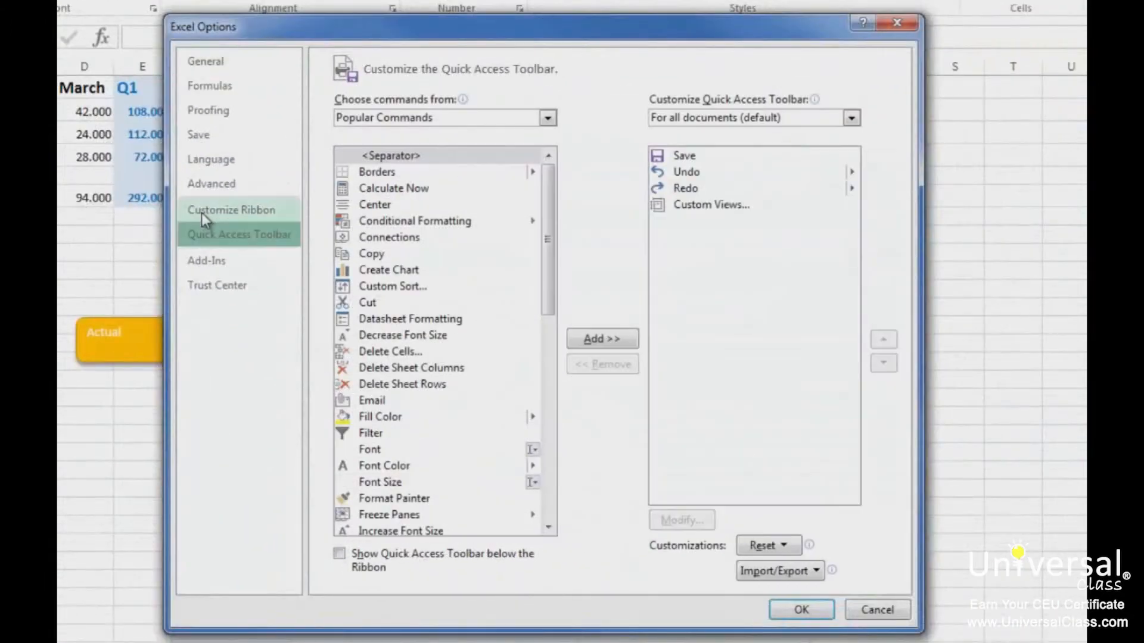
{"action": "left_click", "coordinate": [201, 212]}
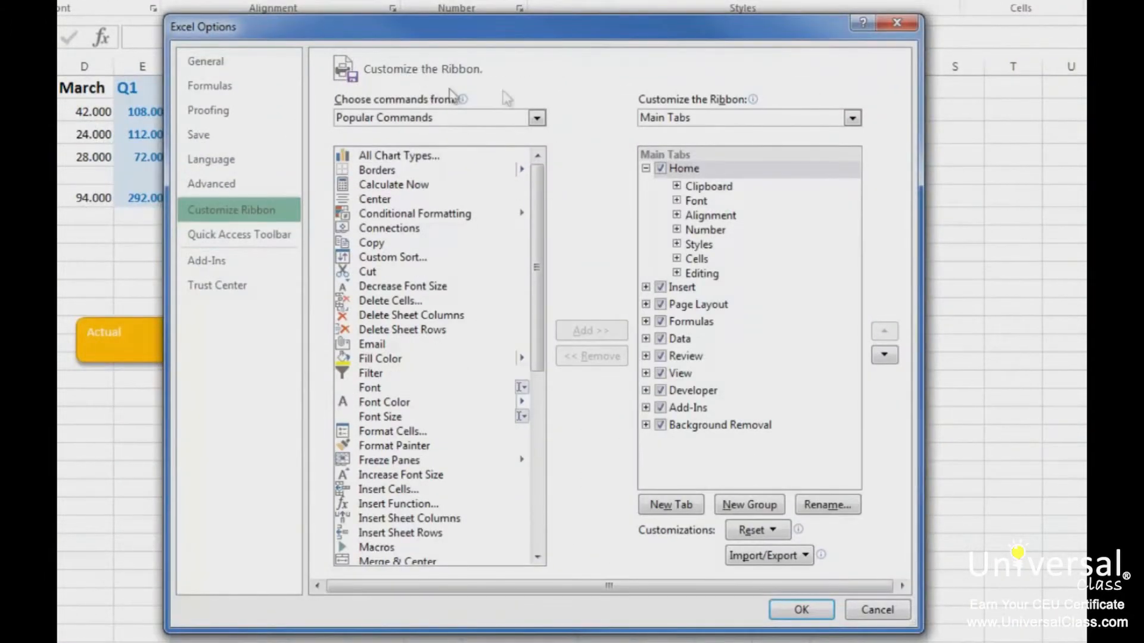
{"action": "left_click", "coordinate": [475, 117]}
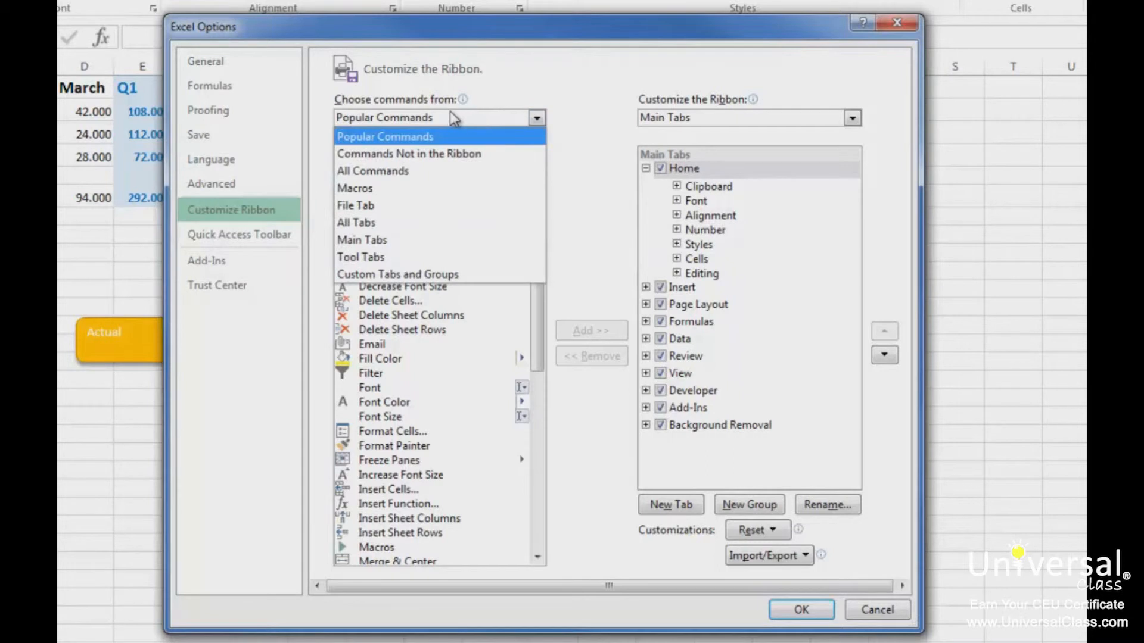
{"action": "left_click", "coordinate": [387, 188]}
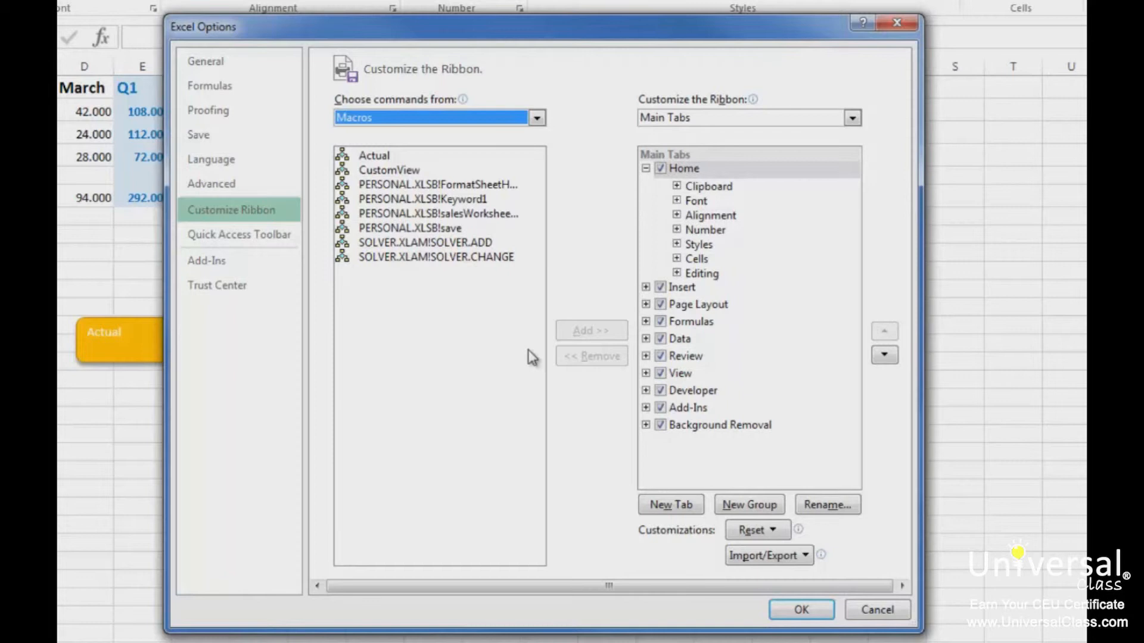
Add a custom group named Macros to the Home tab of the ribbon
{"action": "left_click", "coordinate": [686, 173]}
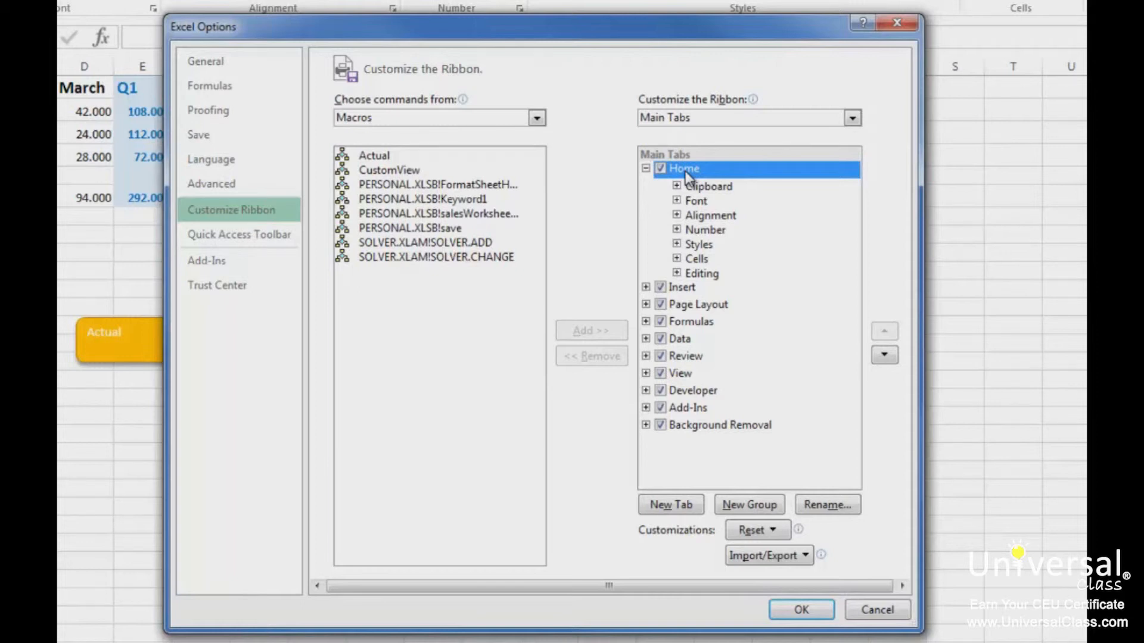
{"action": "left_click", "coordinate": [737, 508]}
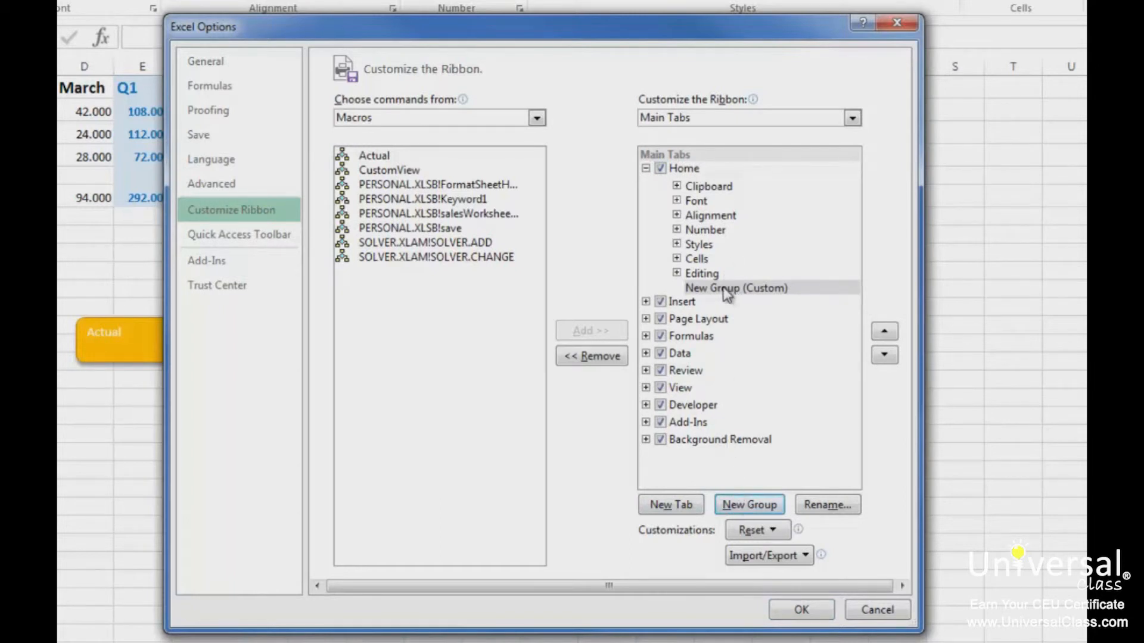
{"action": "left_click", "coordinate": [824, 506]}
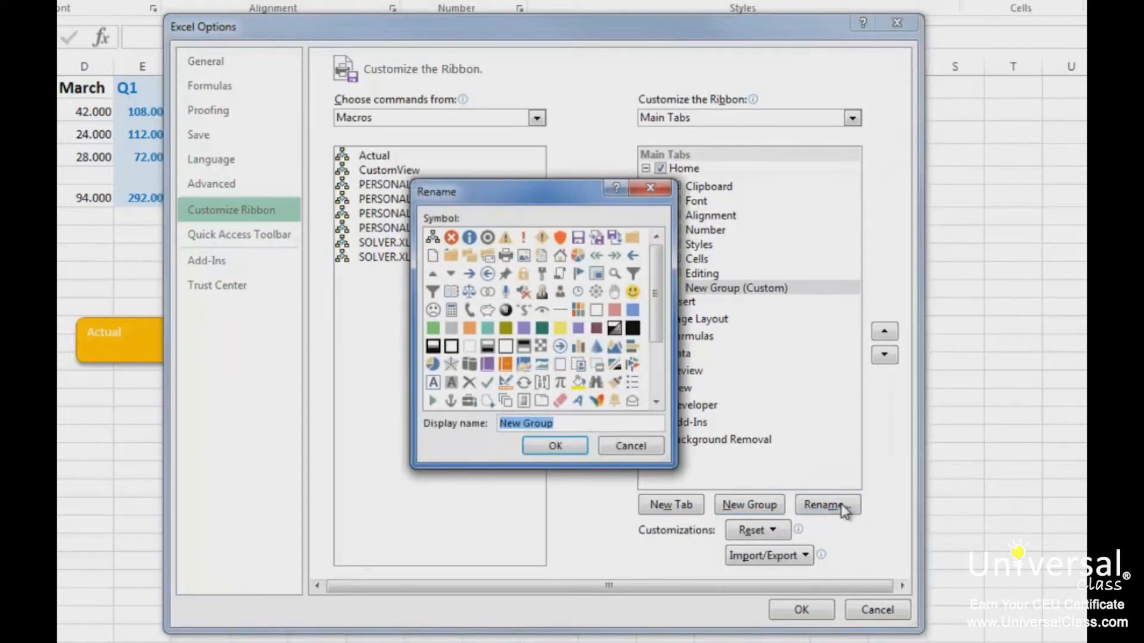
{"action": "type", "text": "Macros"}
{"action": "key", "text": "Return"}
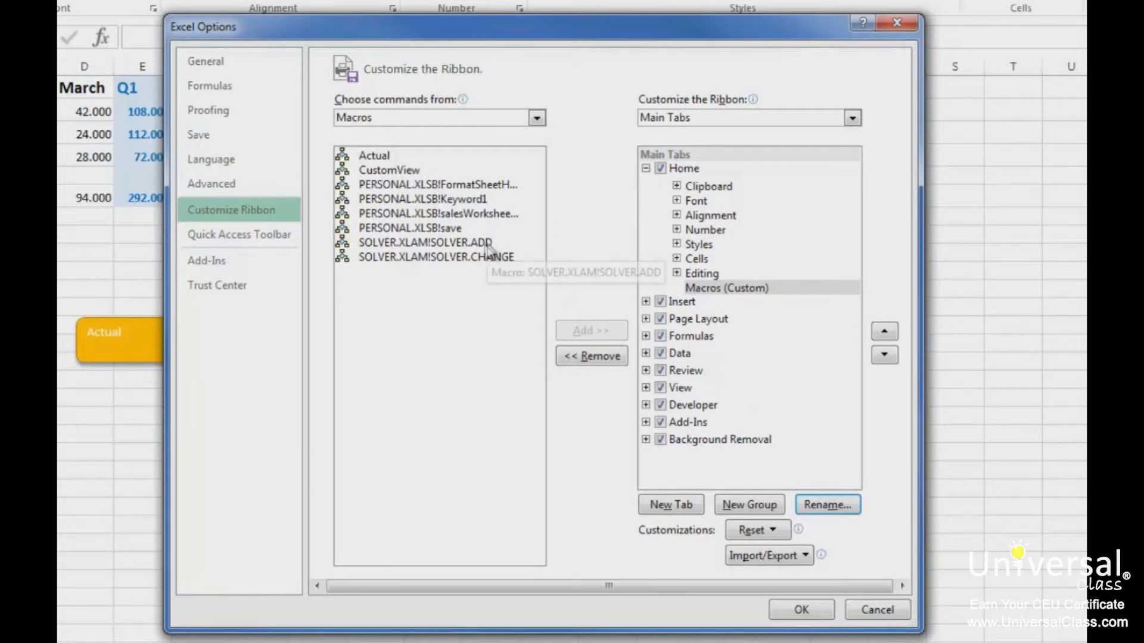
Add the Actual macro to the Home tab's Macros group, give it the blue information symbol, and apply the ribbon changes
{"action": "left_click", "coordinate": [404, 156]}
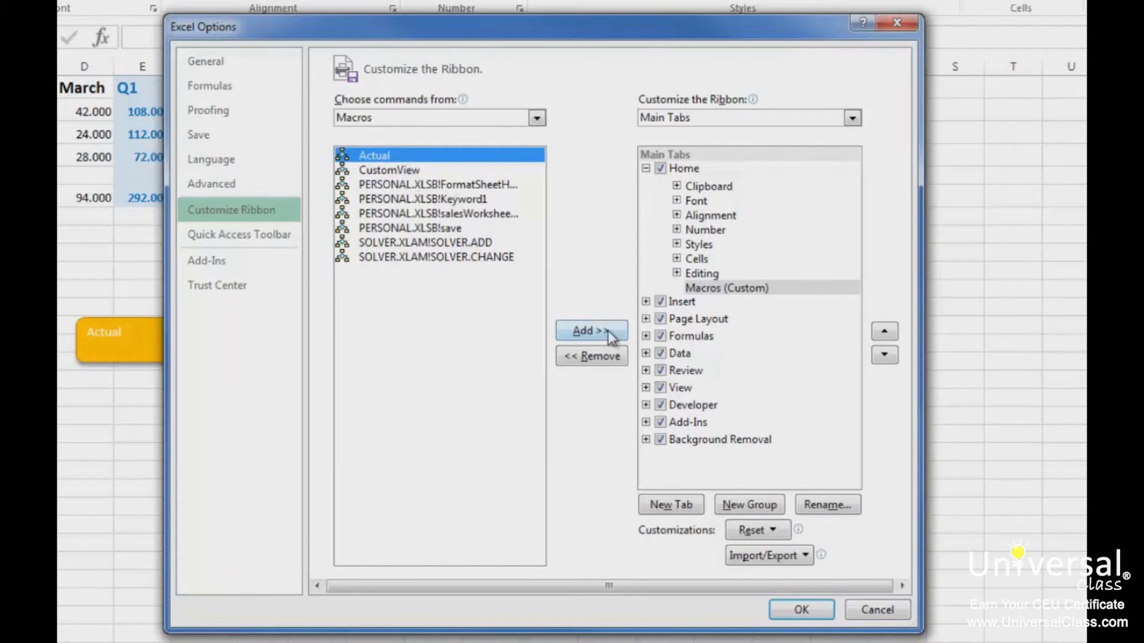
{"action": "left_click", "coordinate": [590, 331]}
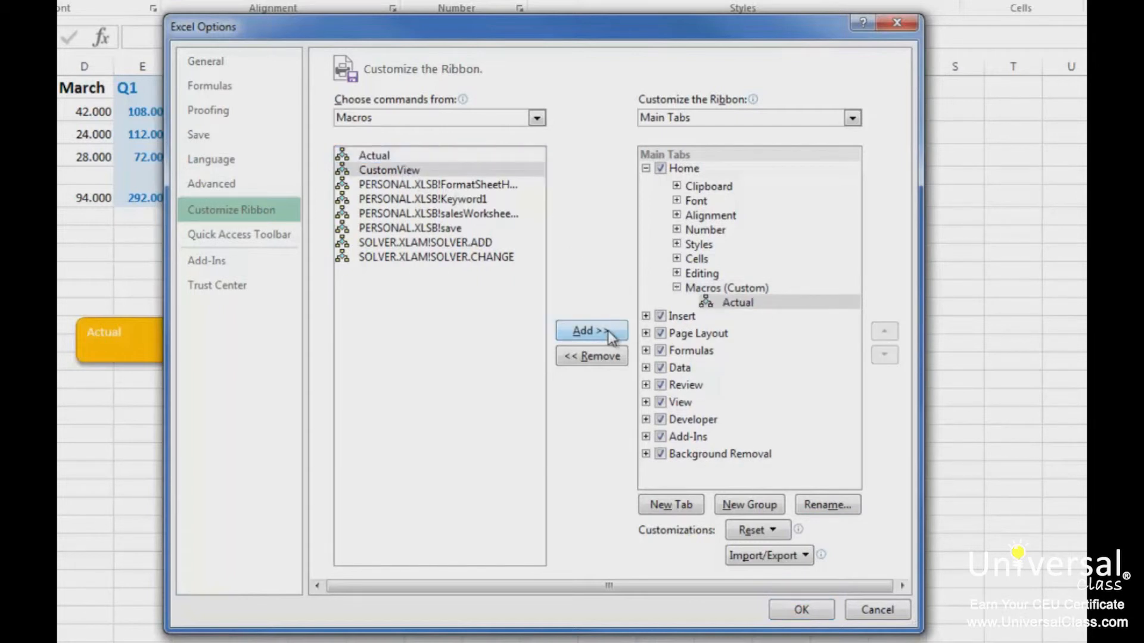
{"action": "left_click", "coordinate": [844, 513]}
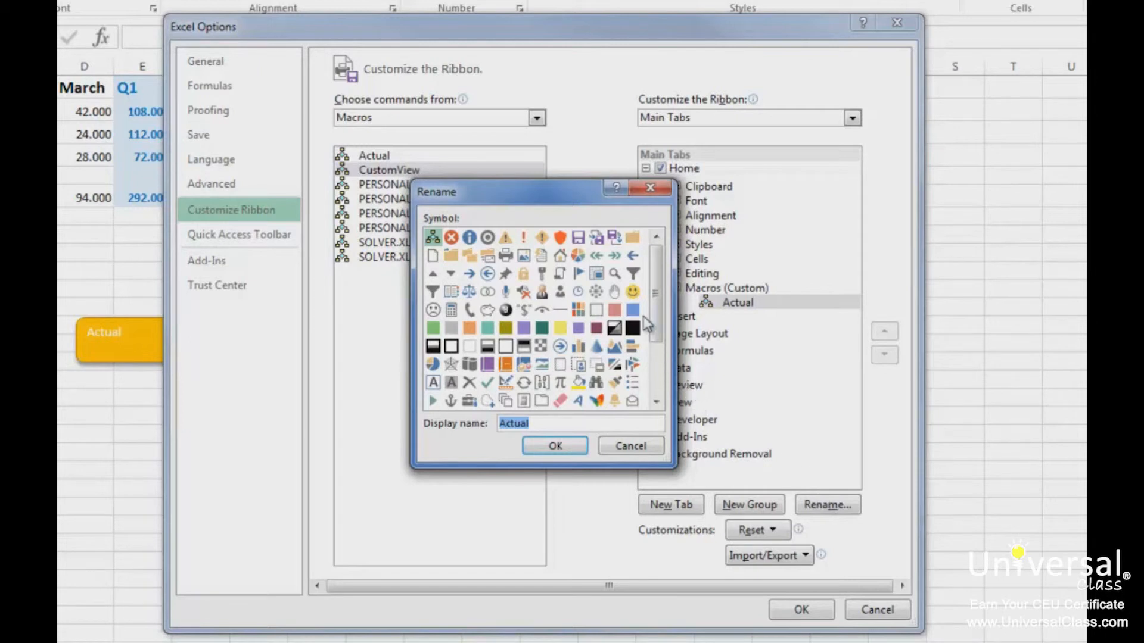
{"action": "left_click", "coordinate": [578, 256]}
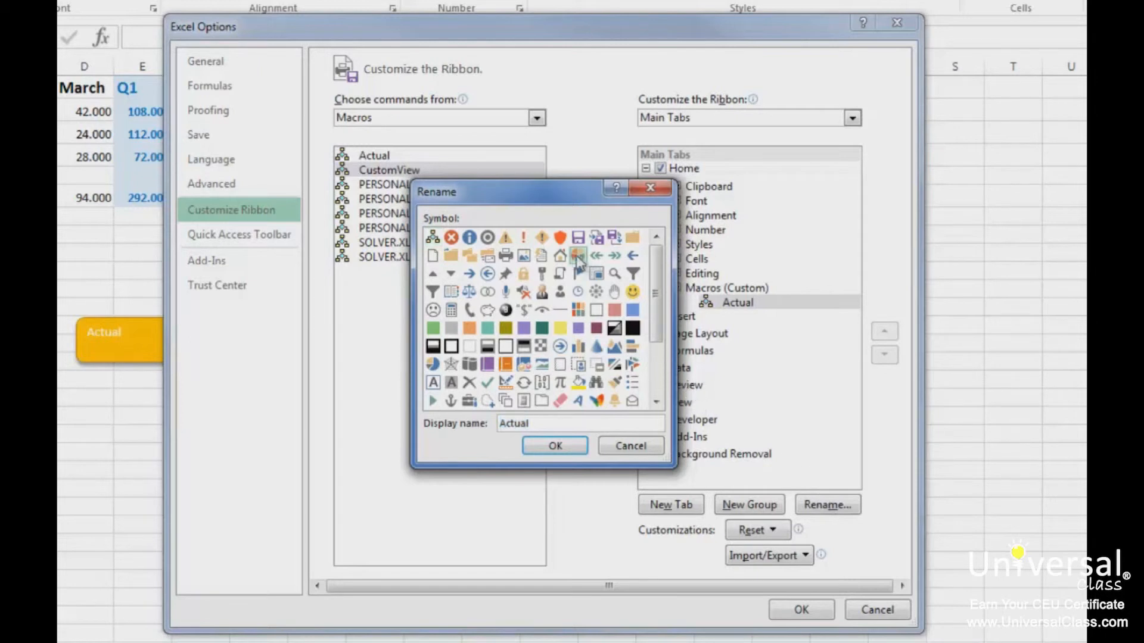
{"action": "left_click", "coordinate": [469, 238]}
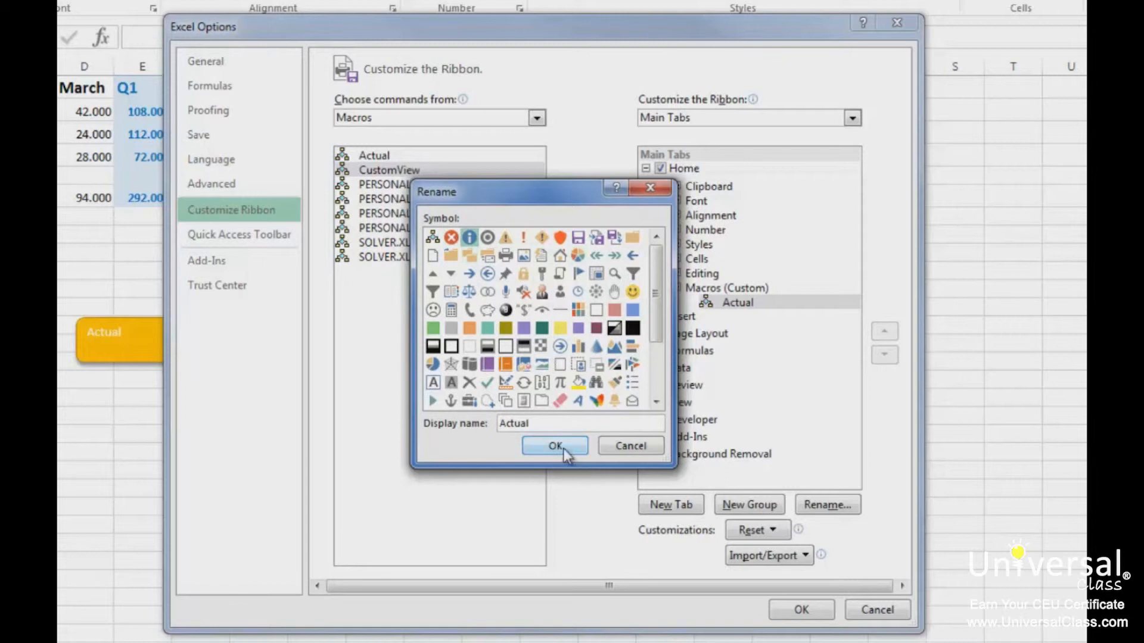
{"action": "left_click", "coordinate": [557, 446]}
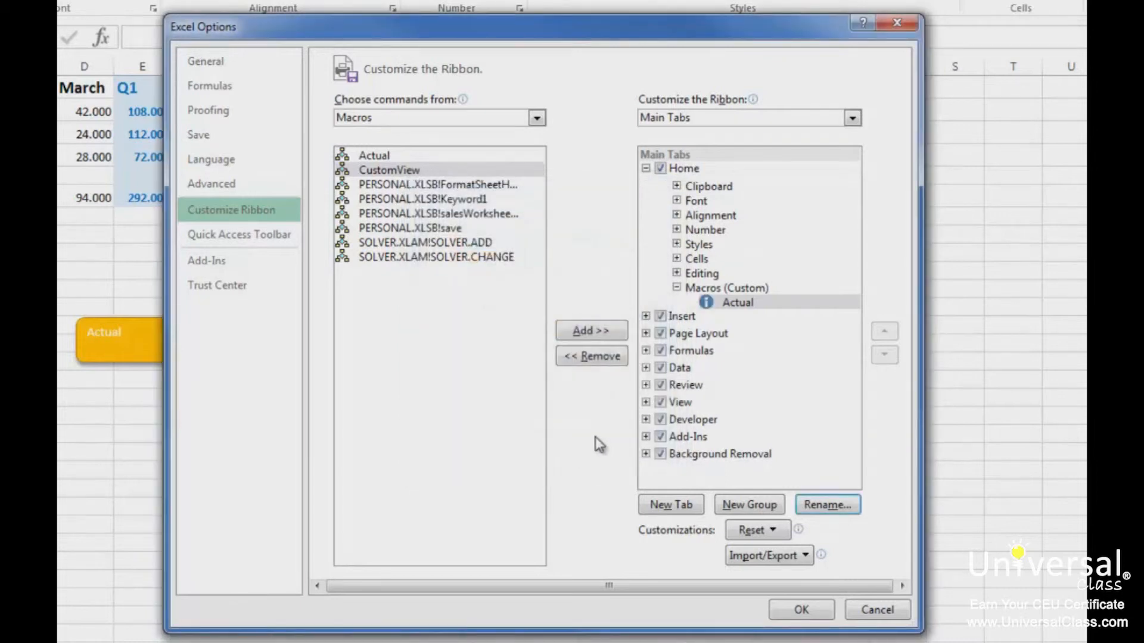
{"action": "left_click", "coordinate": [789, 609]}
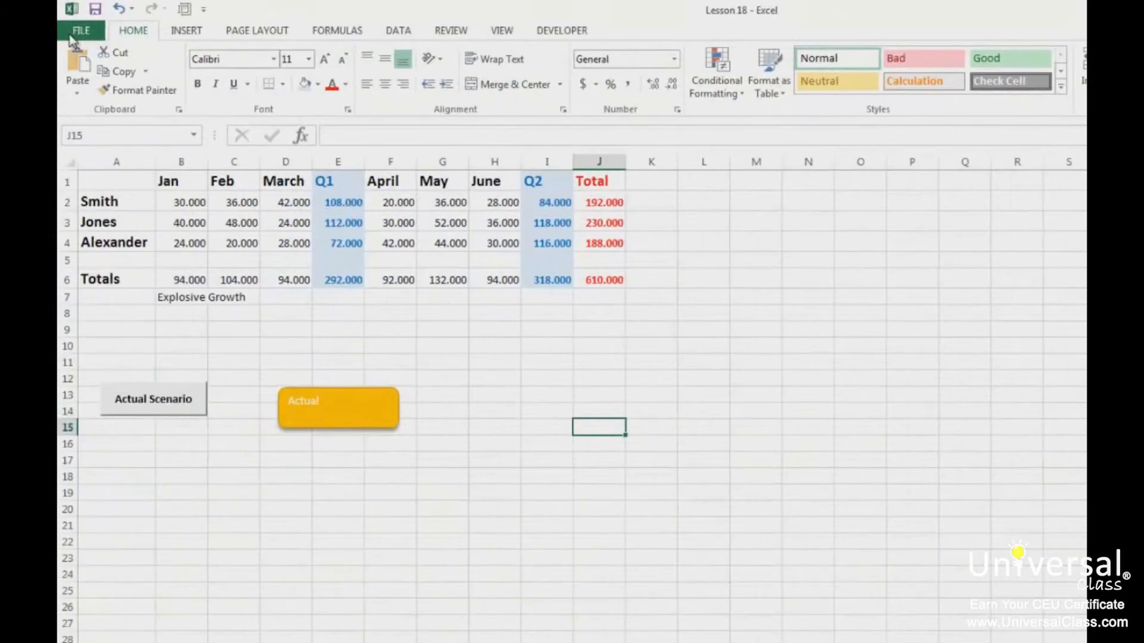
Reopen the ribbon customization options and create a new custom ribbon tab named Macros
{"action": "left_click", "coordinate": [78, 33]}
{"action": "left_click", "coordinate": [99, 399]}
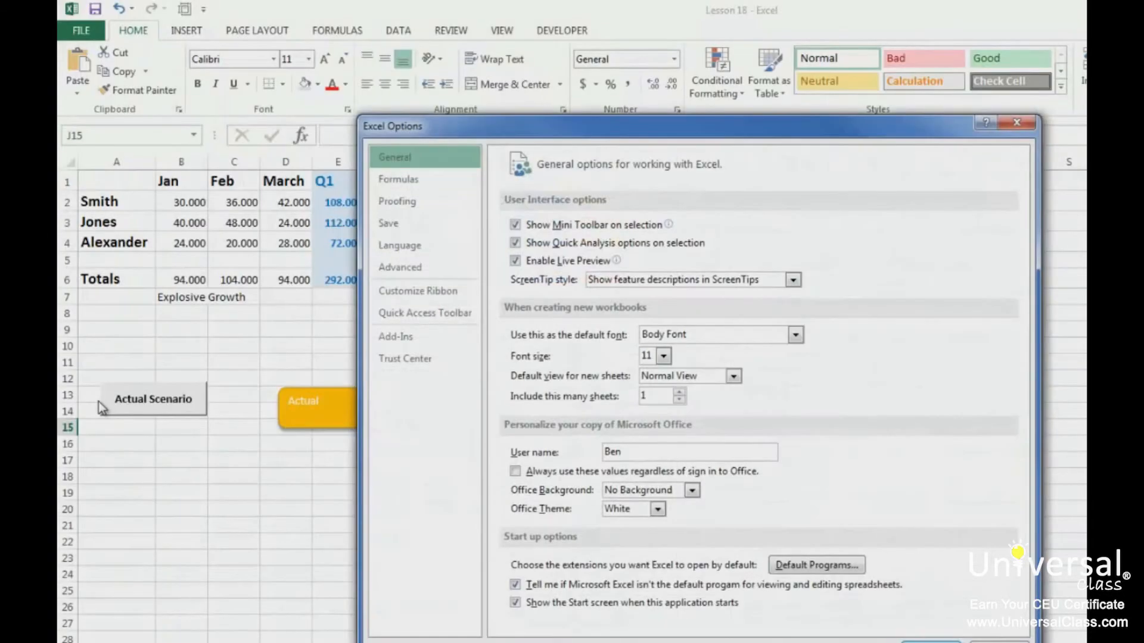
{"action": "left_click", "coordinate": [436, 294]}
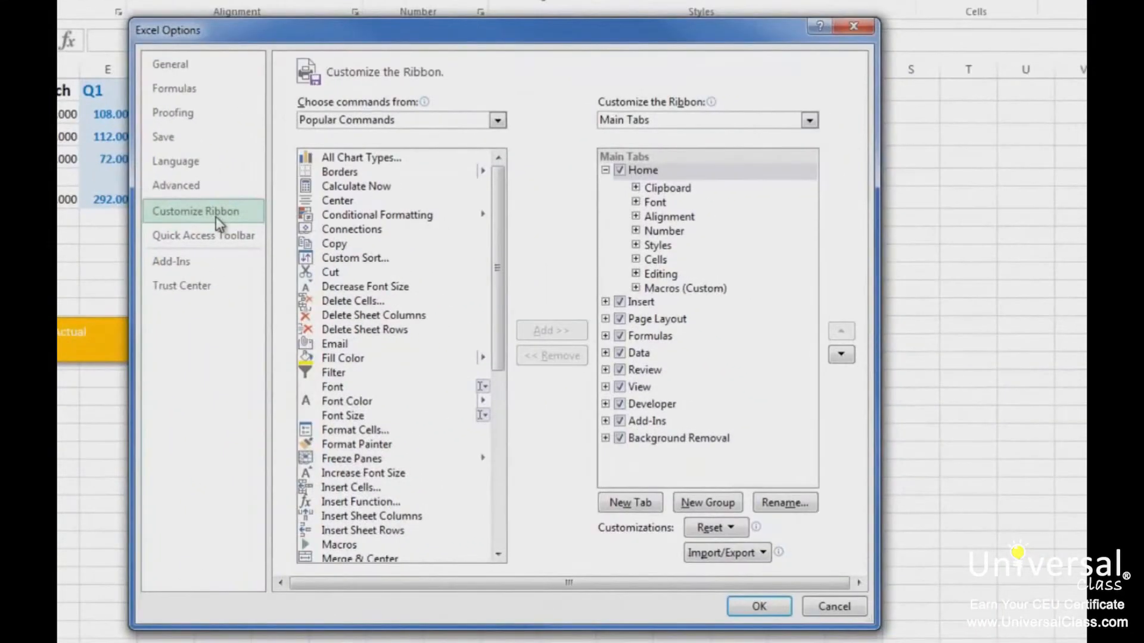
{"action": "left_click", "coordinate": [642, 507]}
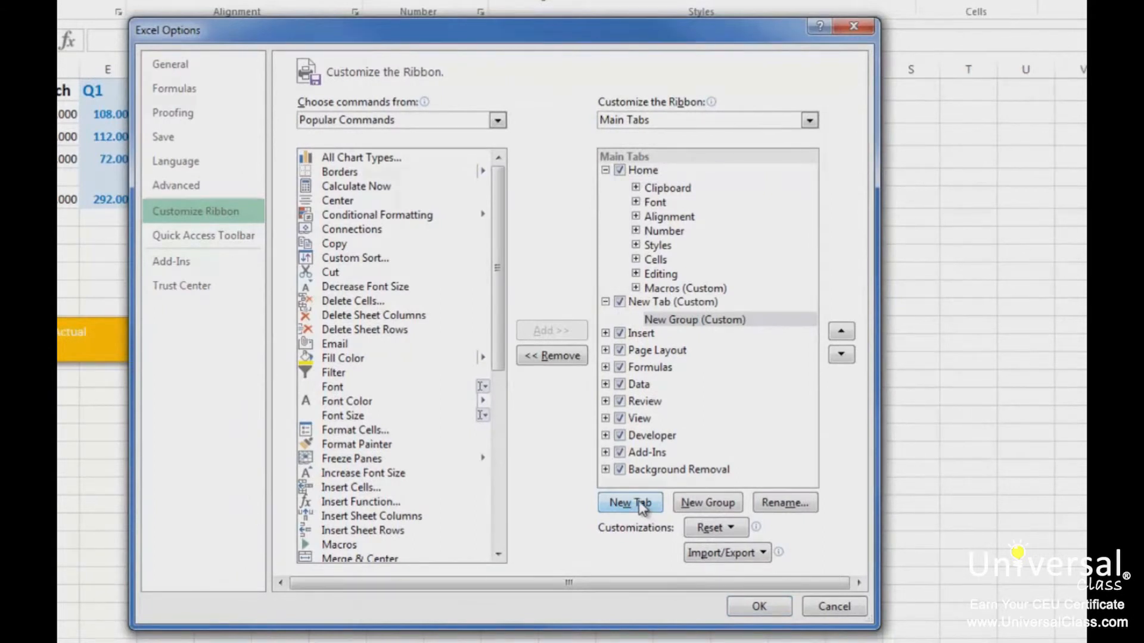
{"action": "left_click", "coordinate": [684, 305]}
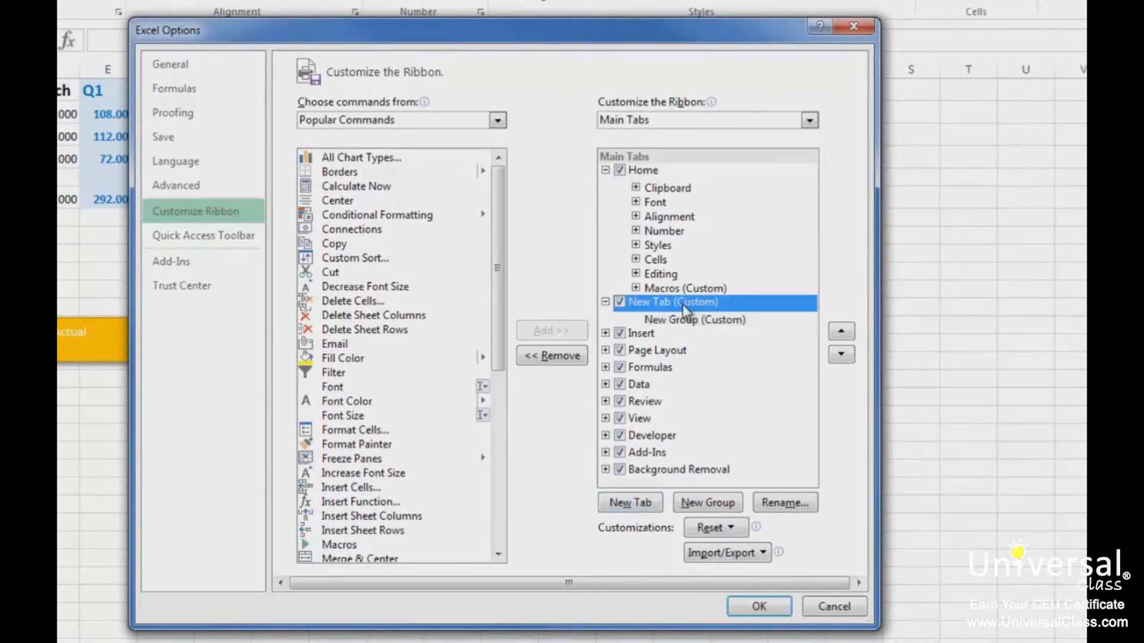
{"action": "left_click", "coordinate": [784, 504]}
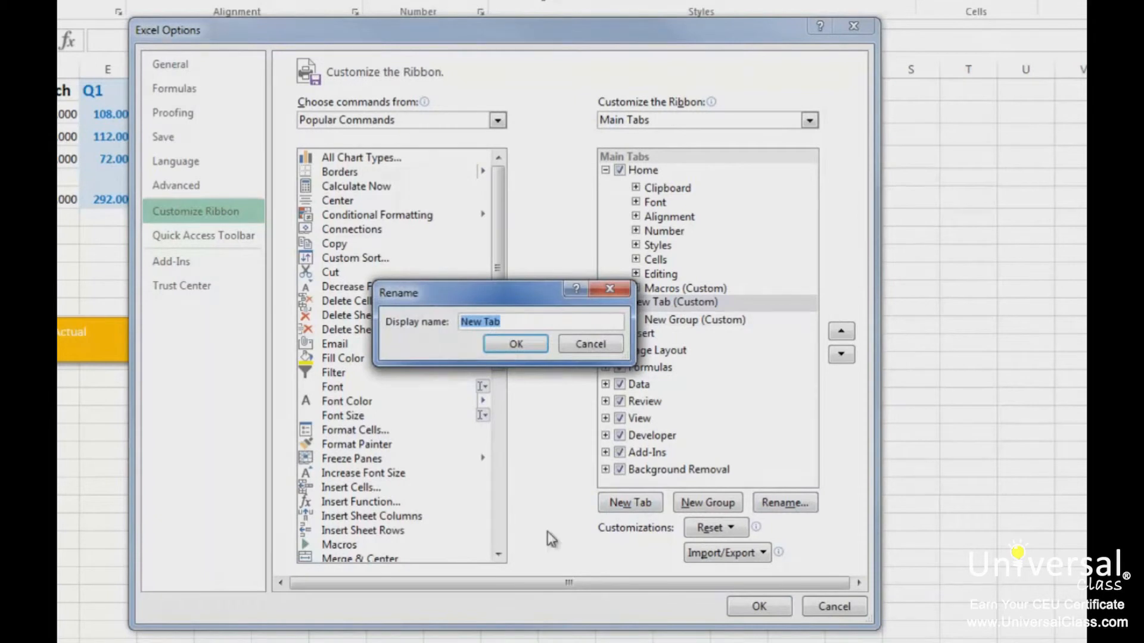
{"action": "type", "text": "ros"}
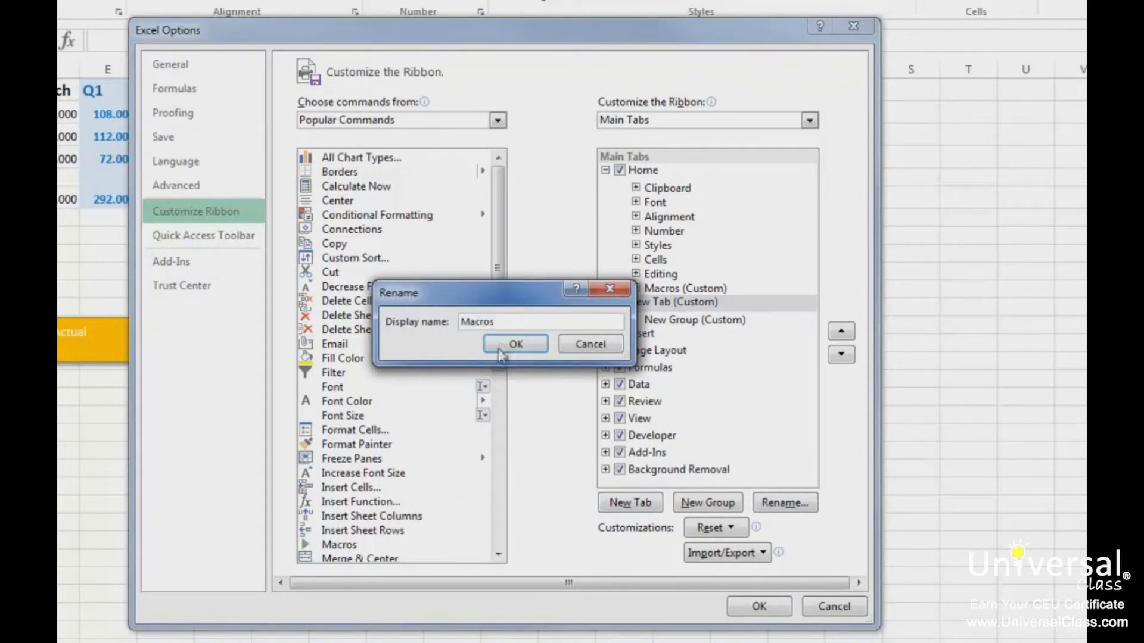
{"action": "left_click", "coordinate": [541, 345]}
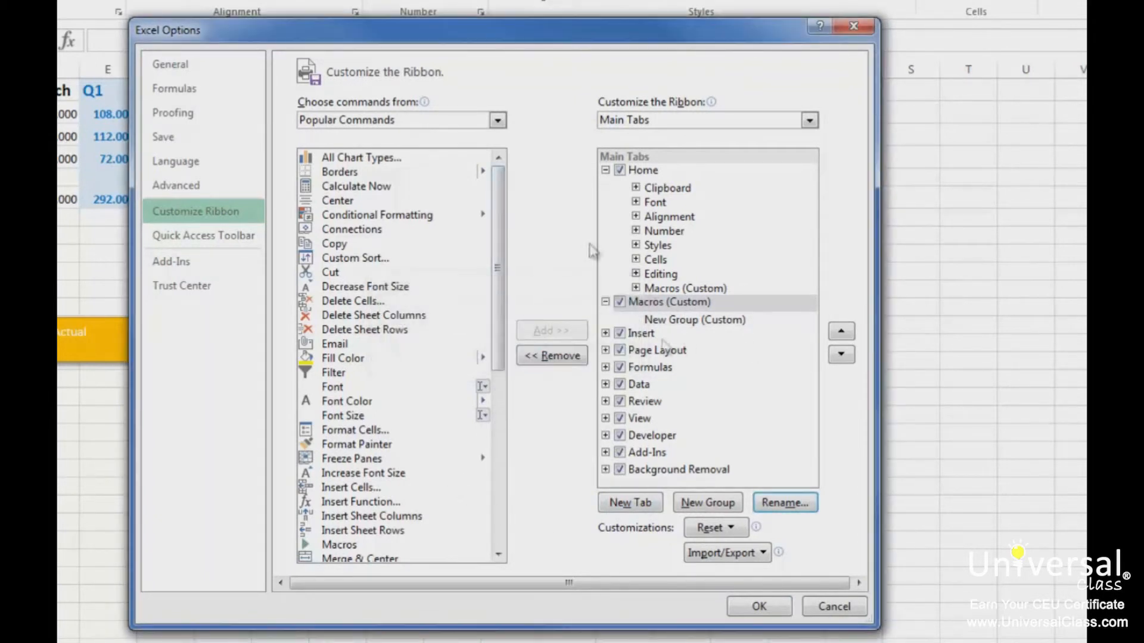
Add the Actual and CustomView macros to the new group of the custom Macros tab, apply the changes and display that tab
{"action": "left_click", "coordinate": [712, 322]}
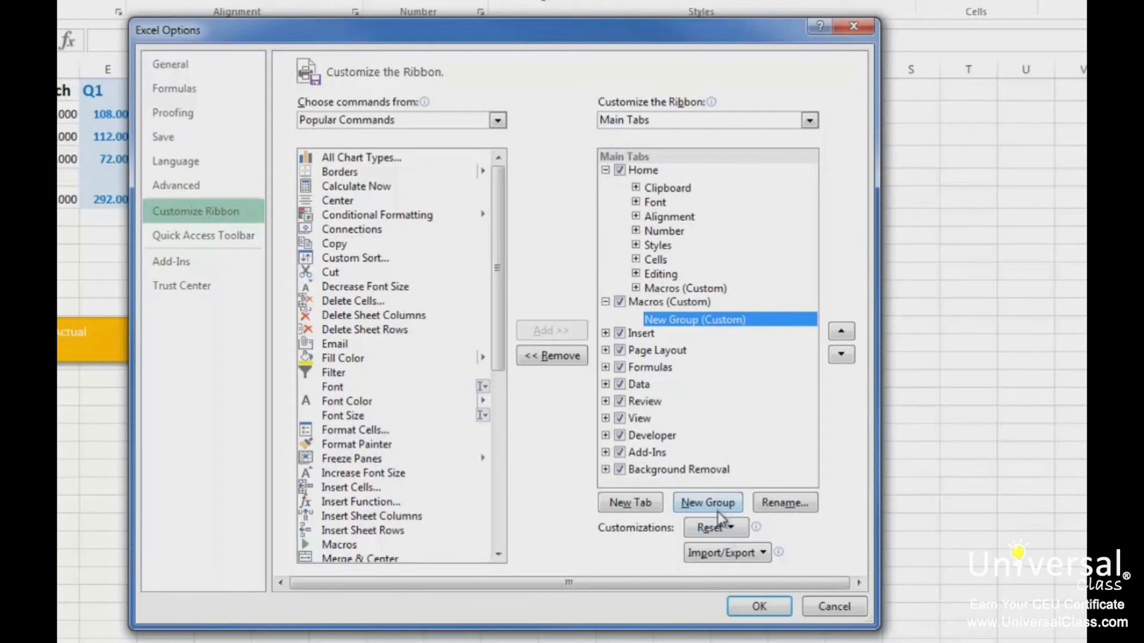
{"action": "left_click", "coordinate": [380, 122]}
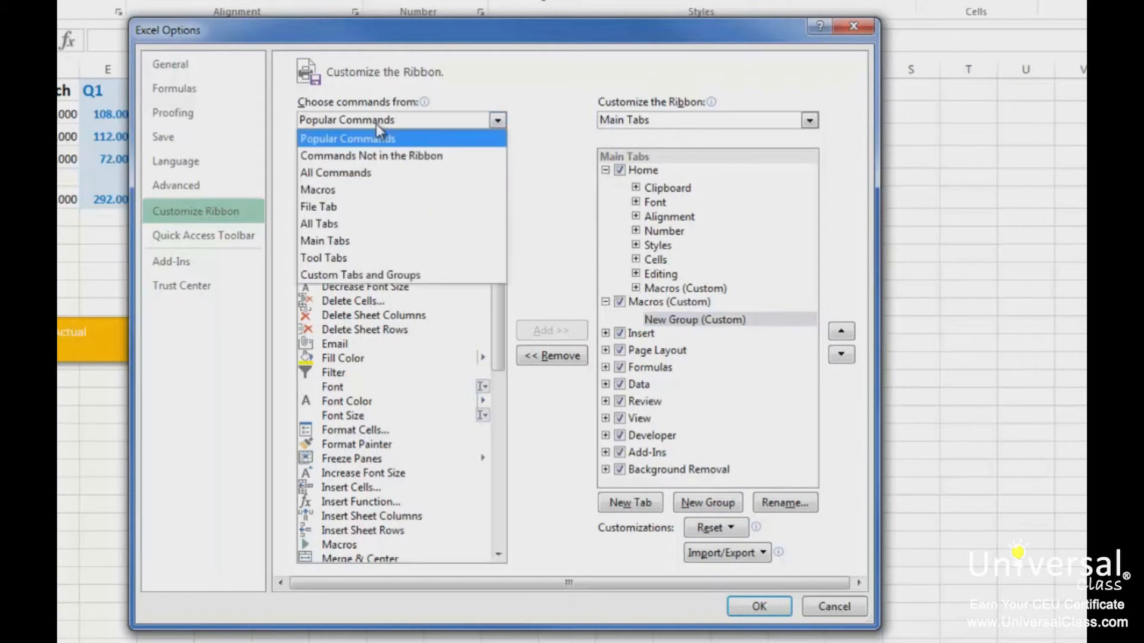
{"action": "left_click", "coordinate": [359, 186]}
{"action": "left_click", "coordinate": [352, 159]}
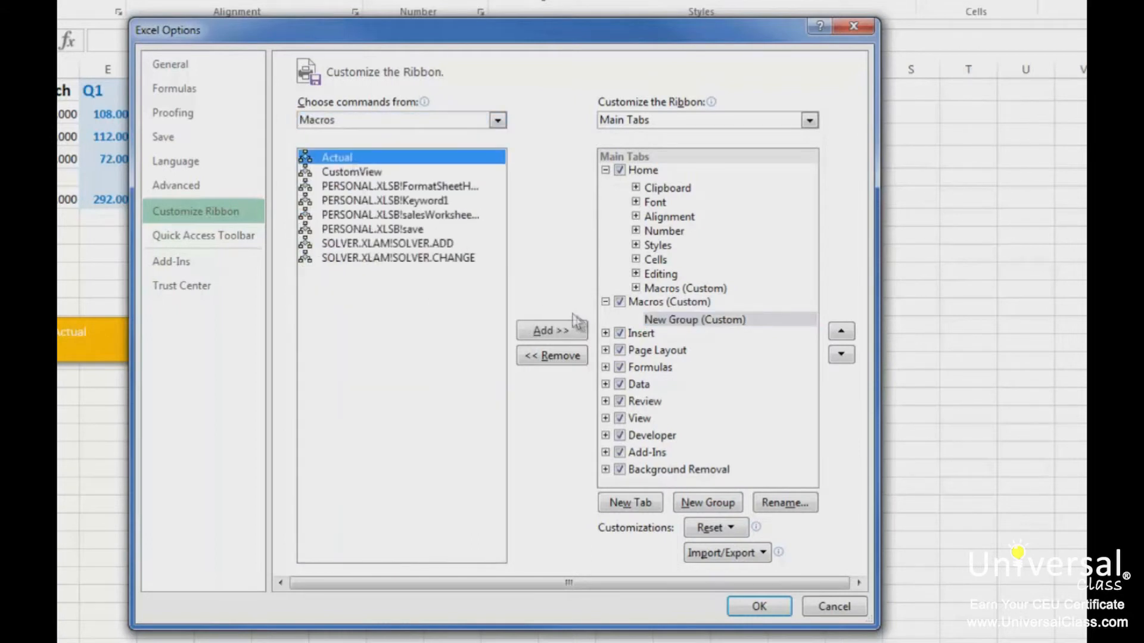
{"action": "left_click", "coordinate": [551, 331]}
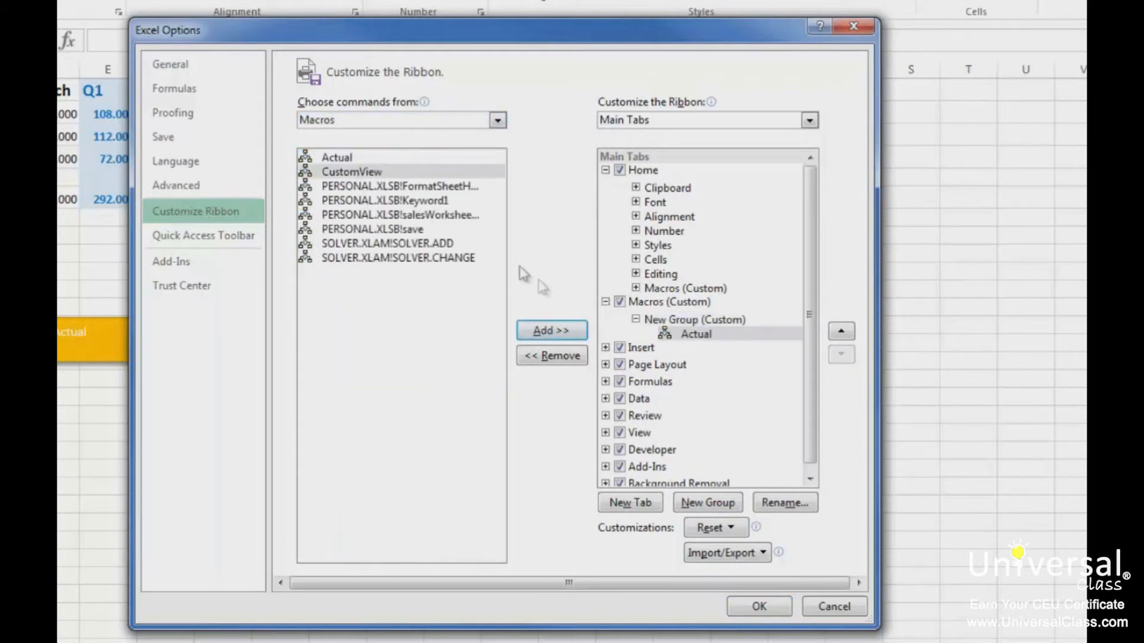
{"action": "left_click", "coordinate": [370, 173]}
{"action": "left_click", "coordinate": [542, 335]}
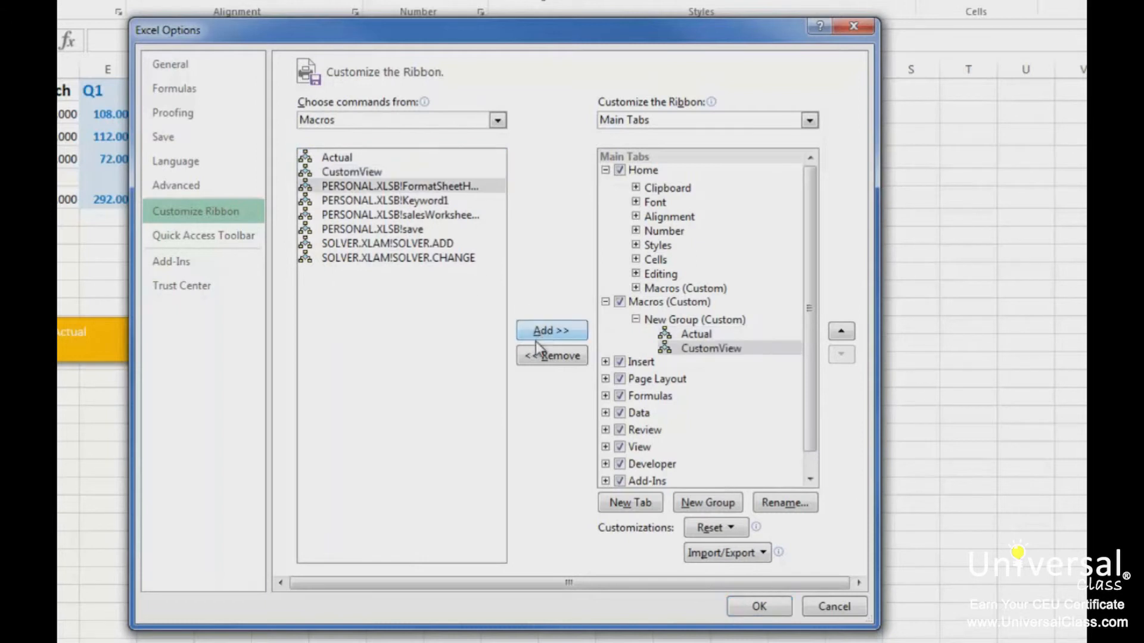
{"action": "left_click", "coordinate": [758, 607]}
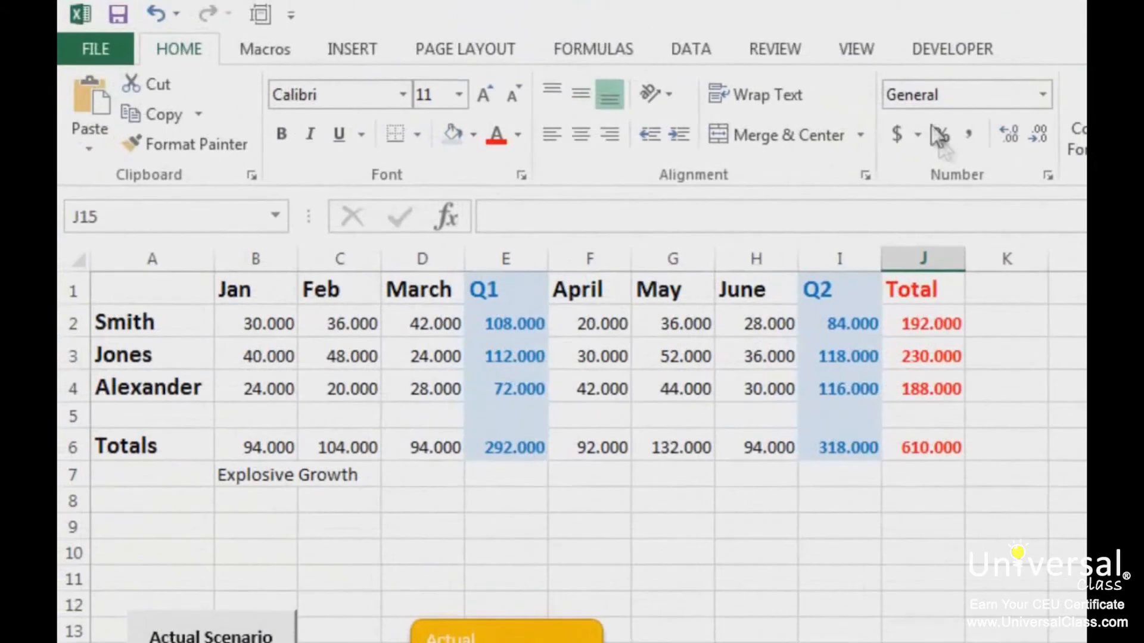
{"action": "left_click", "coordinate": [265, 50]}
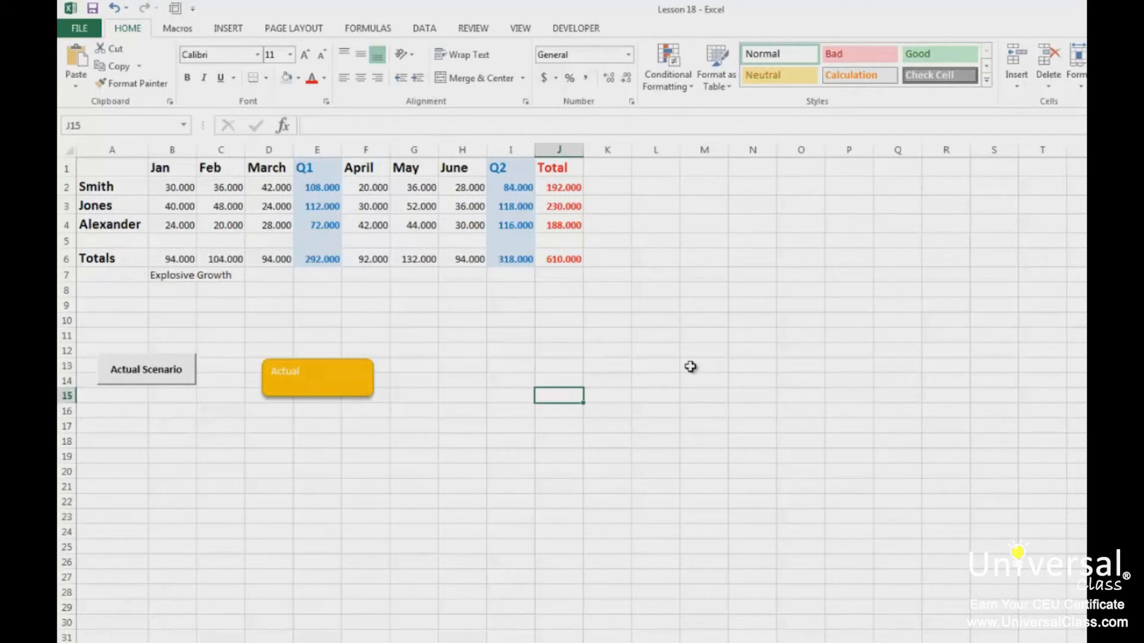
Open the Actual macro's code in the Visual Basic editor, examine where its procedure ends, and close the editor
{"action": "left_click", "coordinate": [579, 29]}
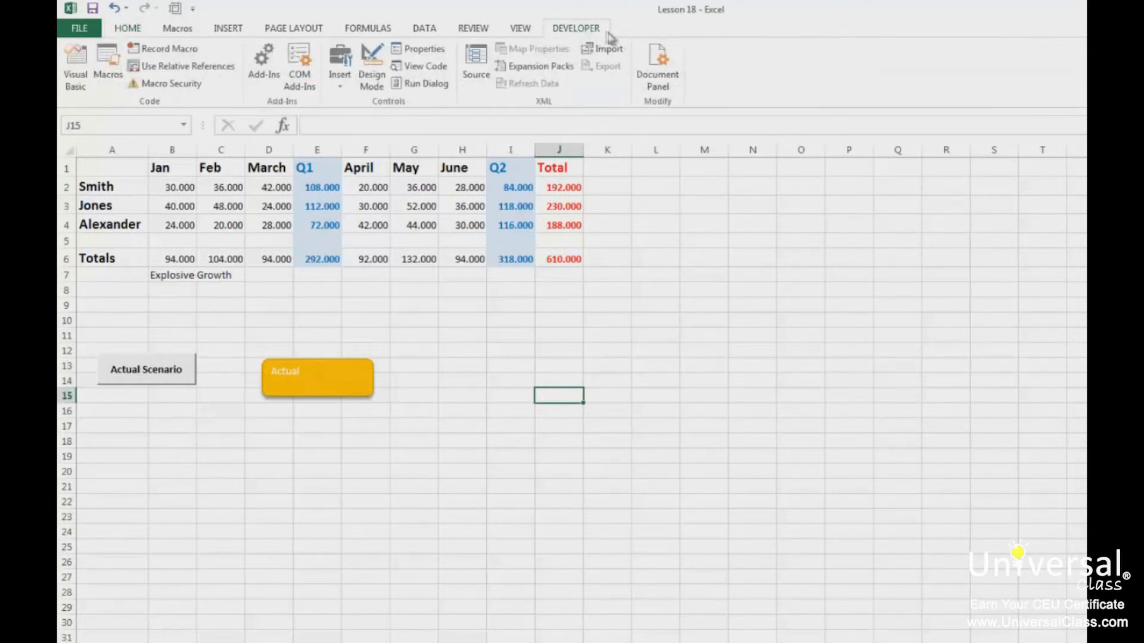
{"action": "left_click", "coordinate": [107, 70]}
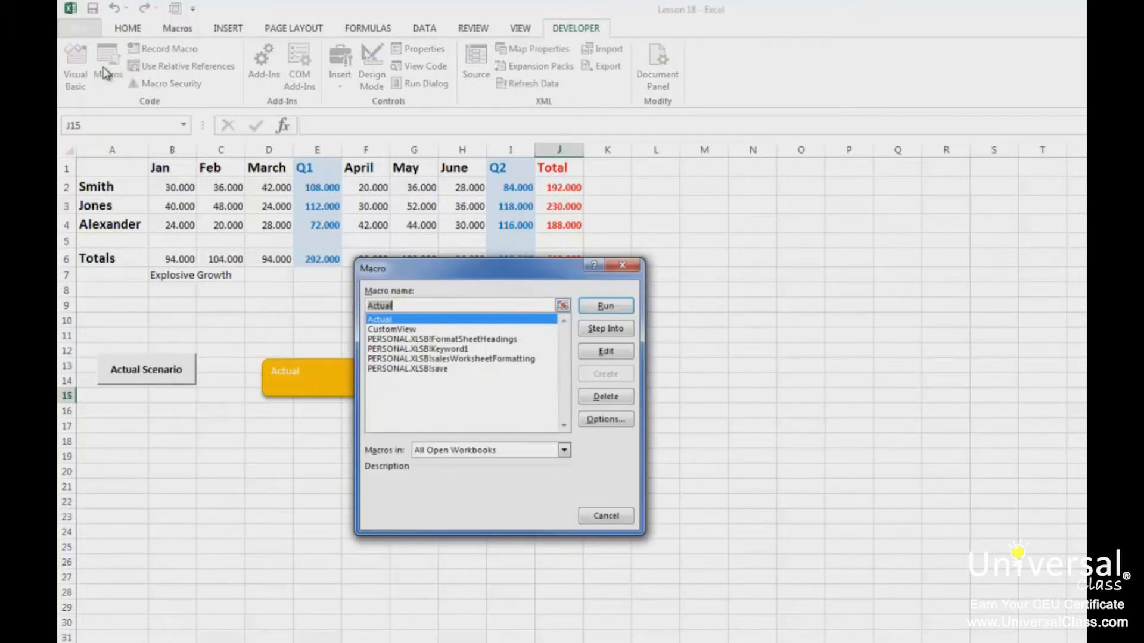
{"action": "left_click", "coordinate": [606, 352]}
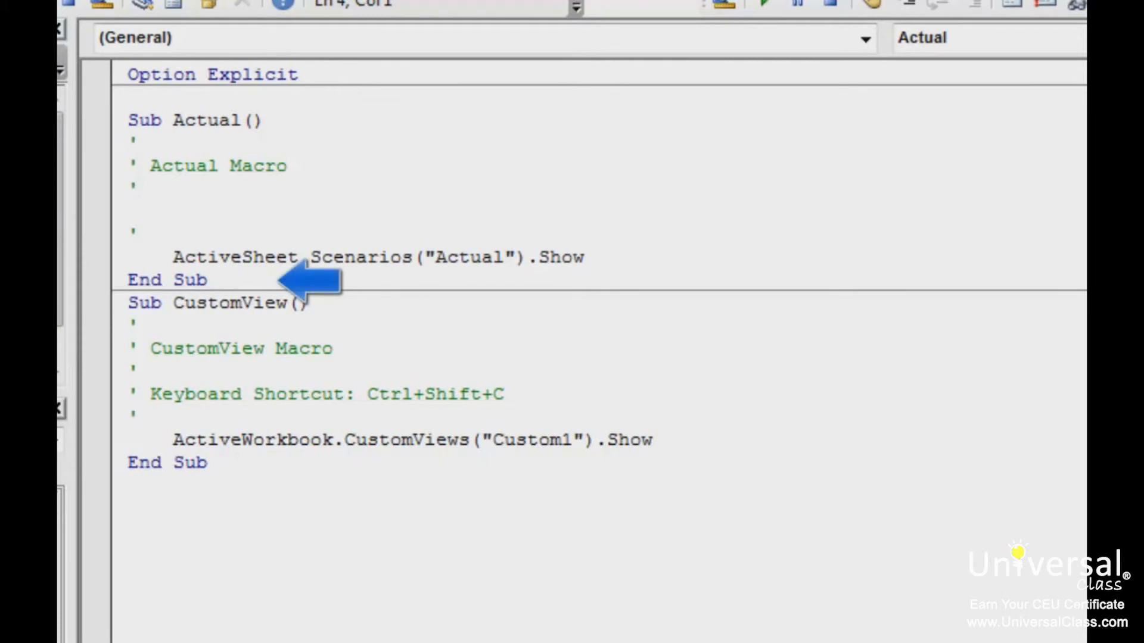
{"action": "left_click", "coordinate": [213, 281]}
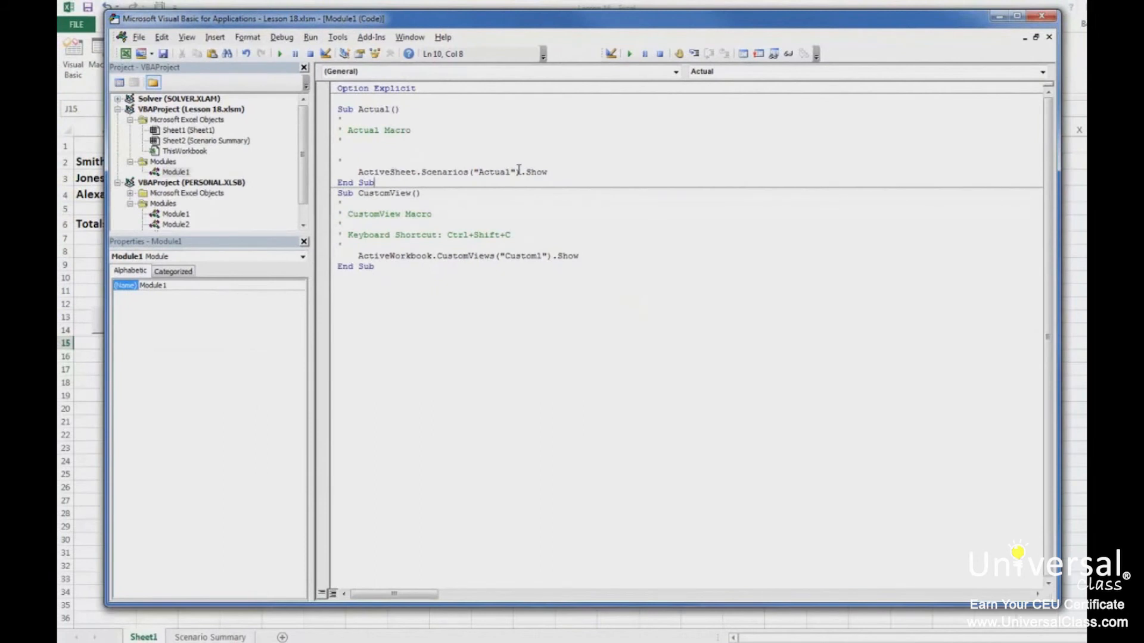
{"action": "left_click", "coordinate": [1042, 16]}
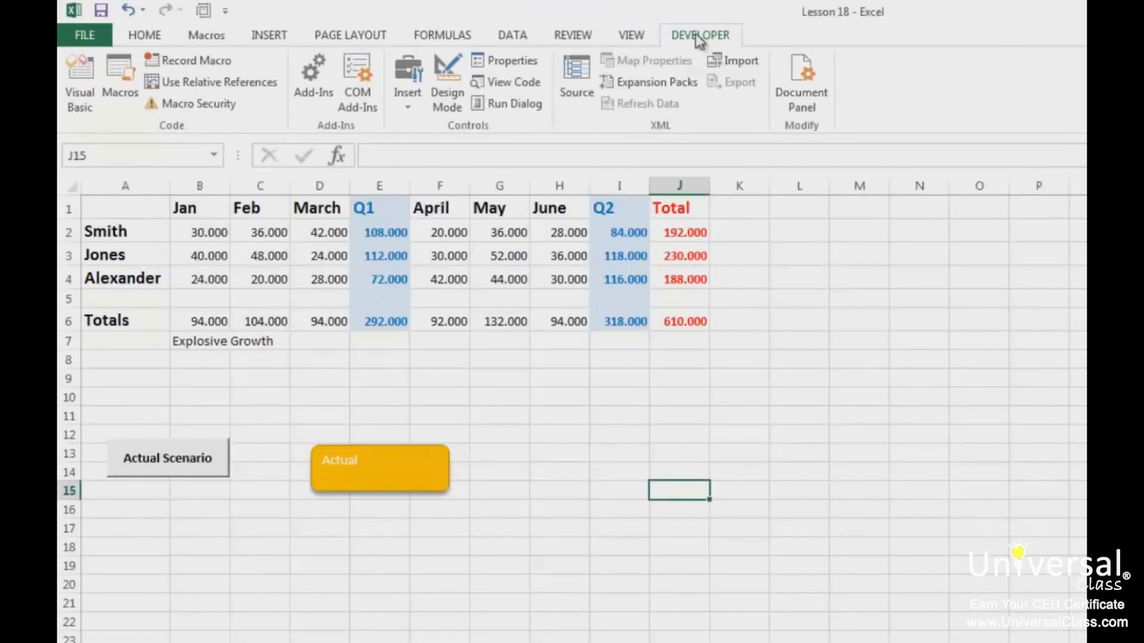
Open the Actual macro's code and start an If MsgBox condition above the scenario line with the prompt "Are you sure you want to run this macro?"
{"action": "left_click", "coordinate": [118, 95]}
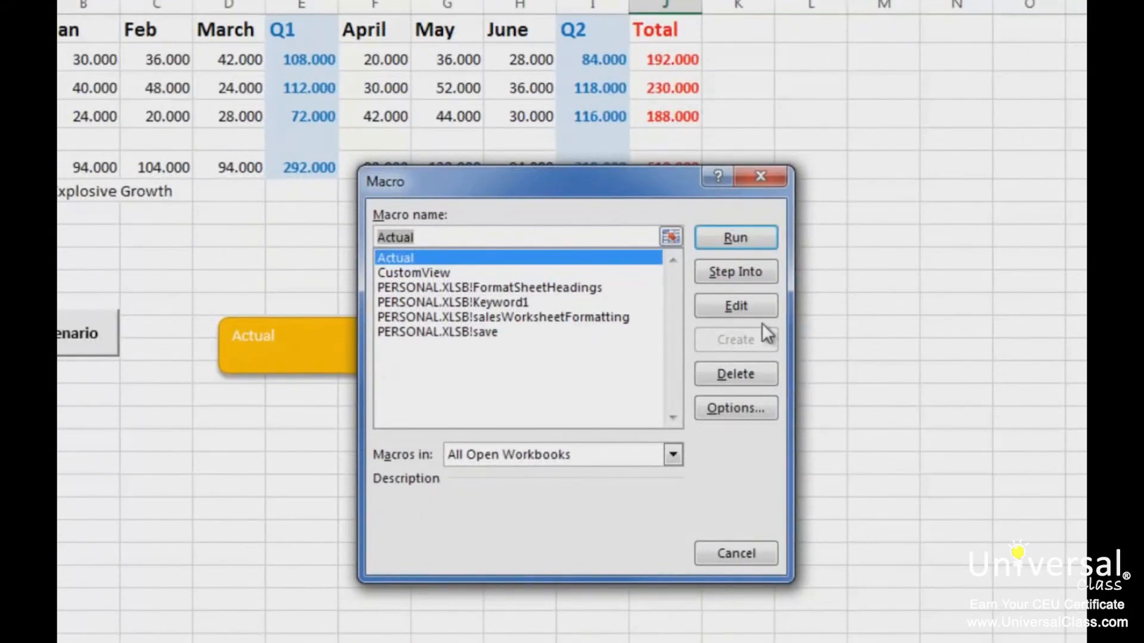
{"action": "left_click", "coordinate": [728, 308]}
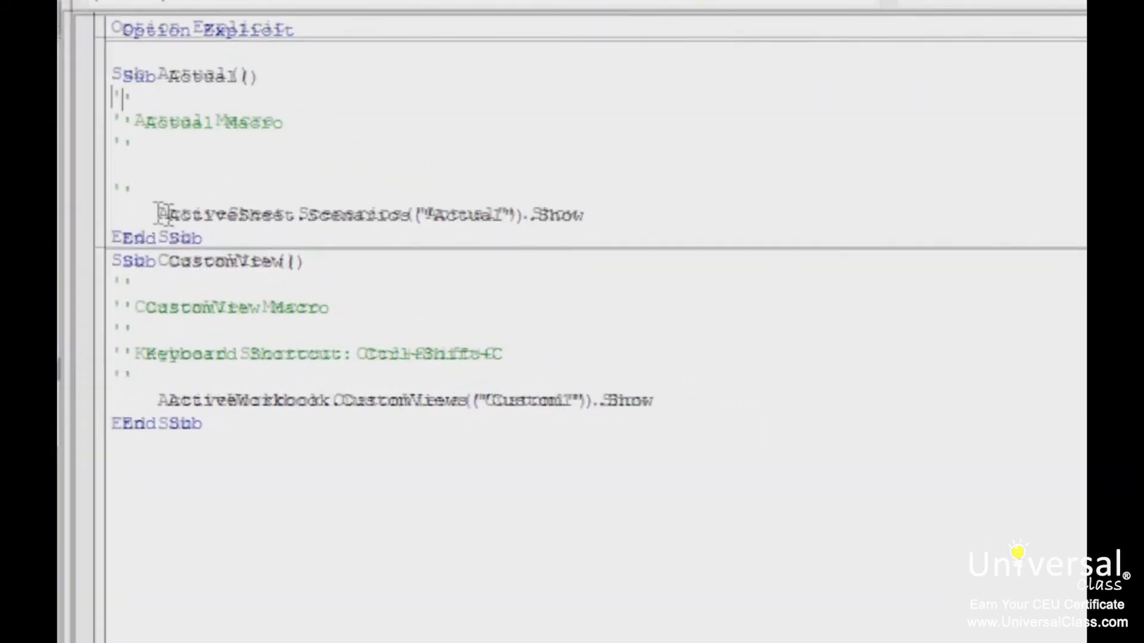
{"action": "key", "text": "Return"}
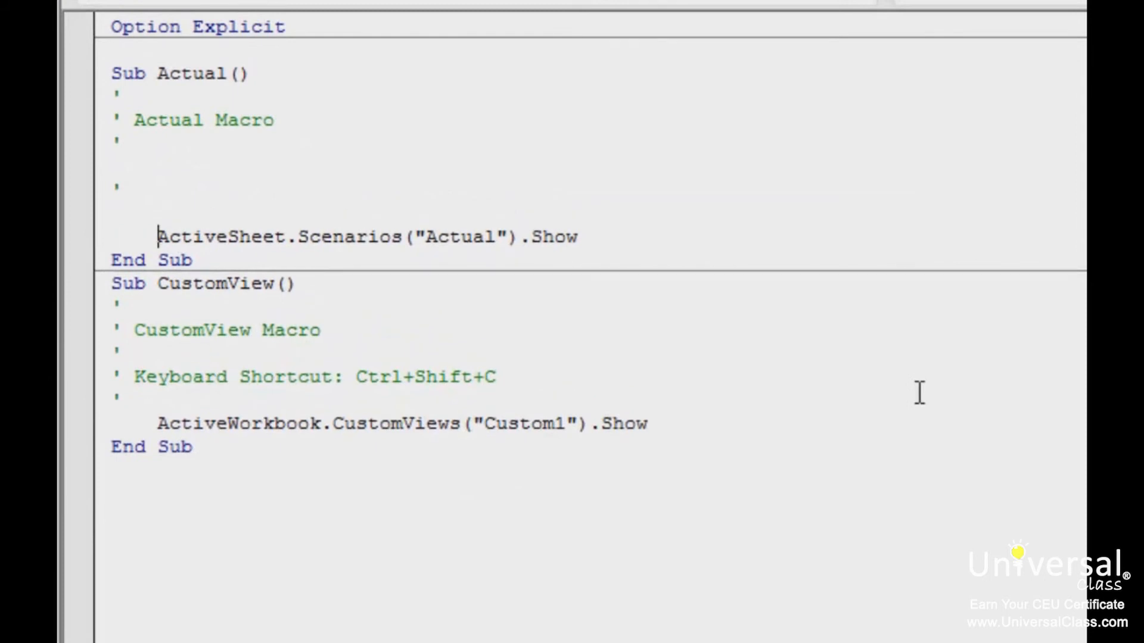
{"action": "key", "text": "Up"}
{"action": "type", "text": "if msgbox"}
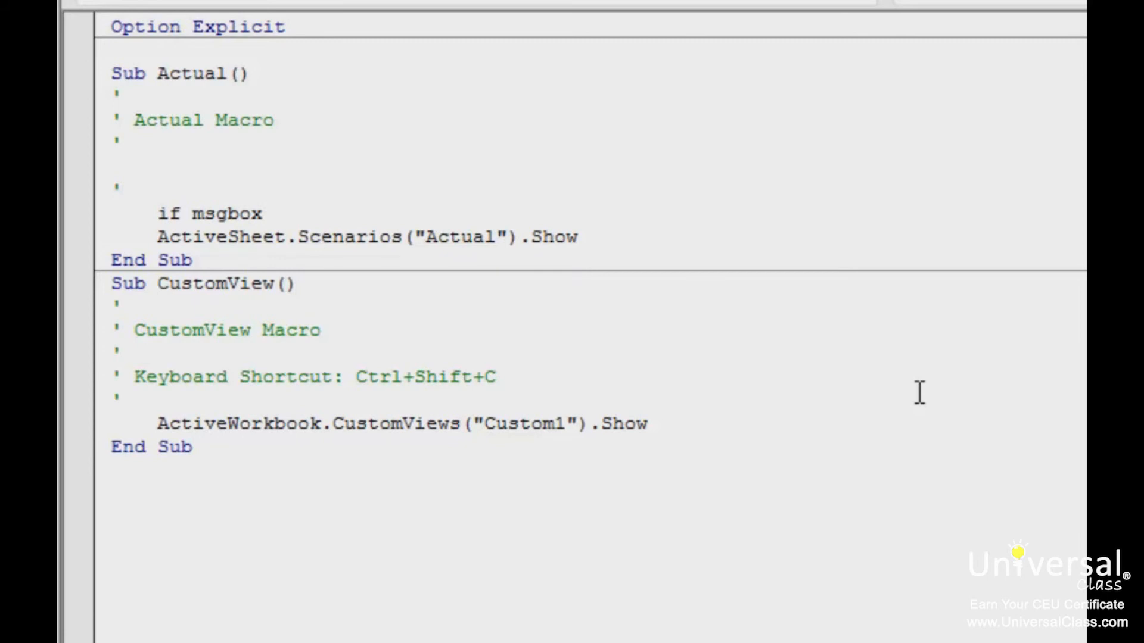
{"action": "type", "text": "("}
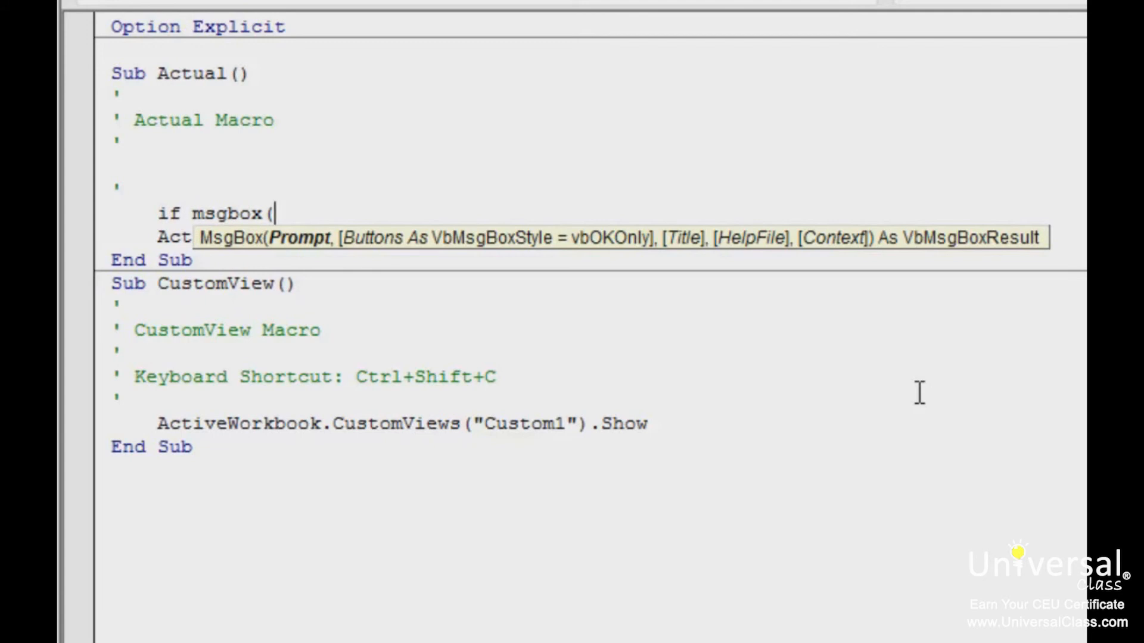
{"action": "type", "text": "\"Are you sure you want to run this macro?\""}
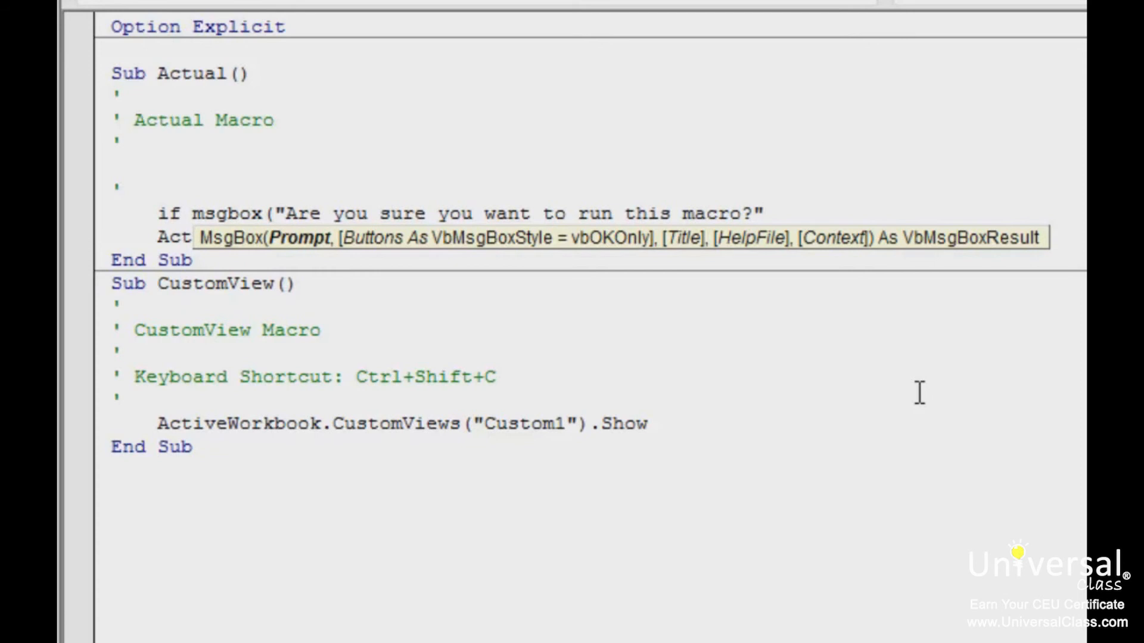
Give the message box the vbYesNo button style and the title "Warning", and close its argument list
{"action": "type", "text": "."}
{"action": "key", "text": "BackSpace"}
{"action": "key", "text": "BackSpace"}
{"action": "type", "text": ","}
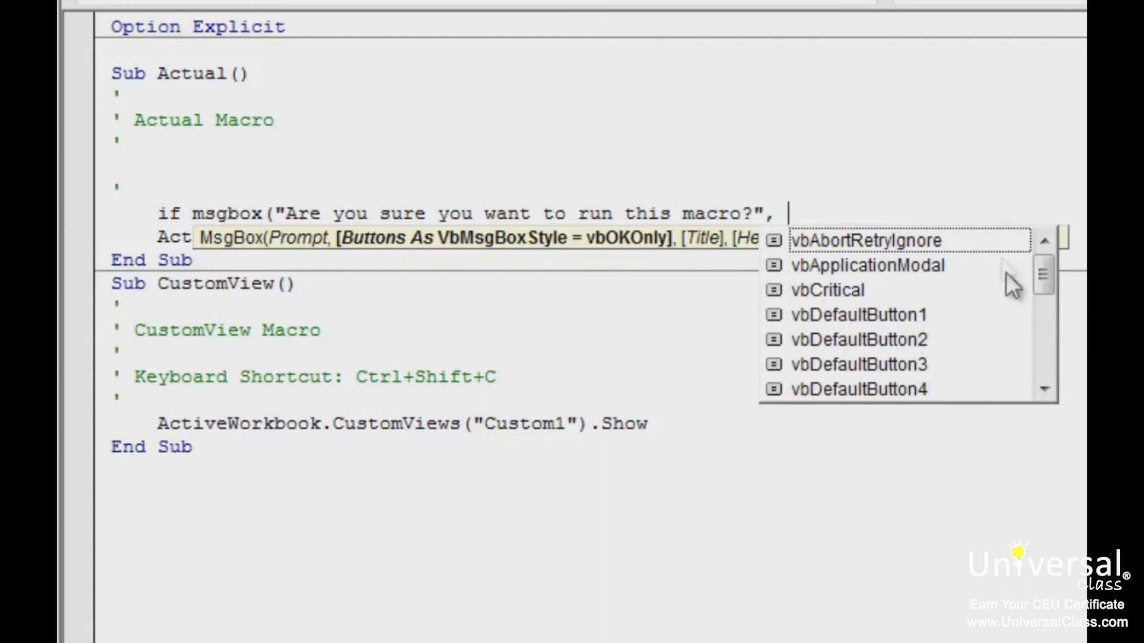
{"action": "left_click_drag", "start_coordinate": [1049, 283], "coordinate": [1064, 358]}
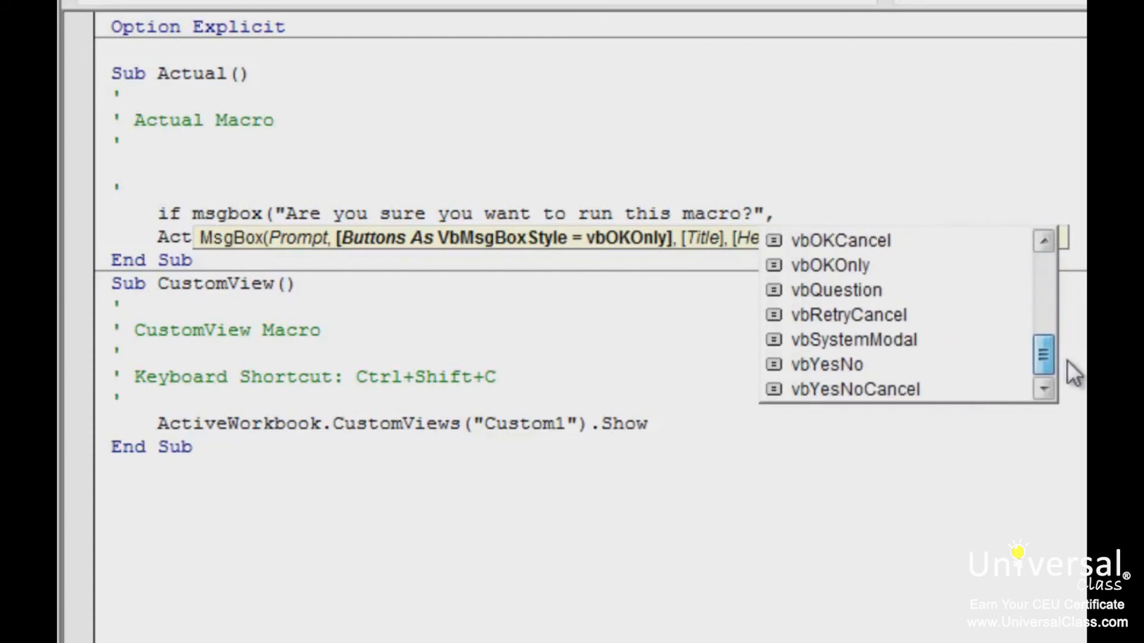
{"action": "double_click", "coordinate": [896, 363]}
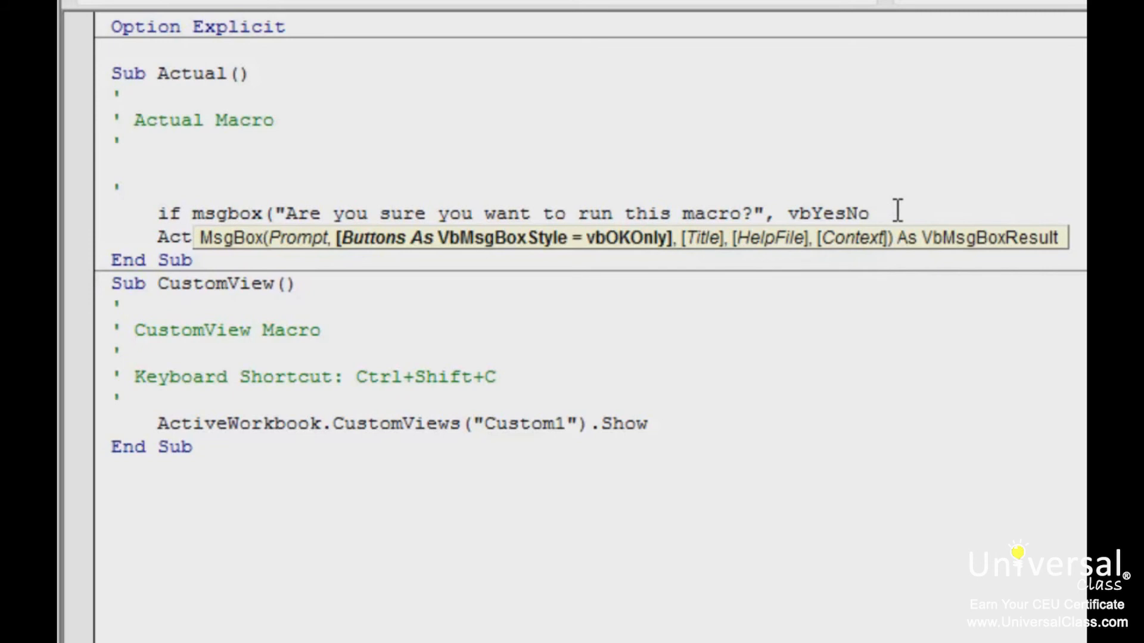
{"action": "type", "text": ", "}
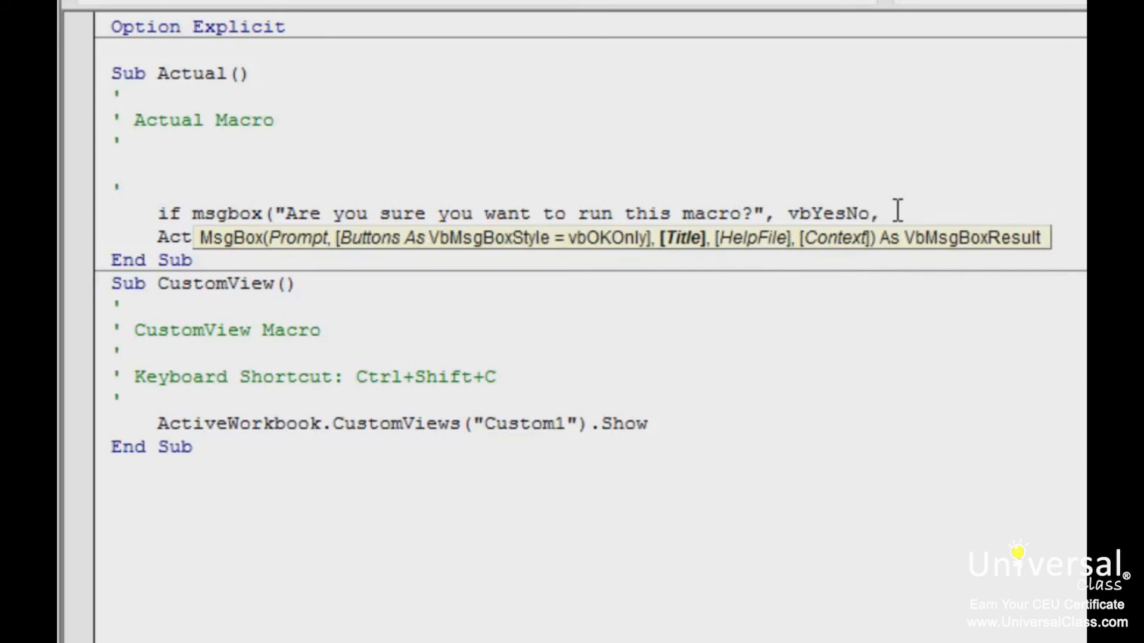
{"action": "type", "text": "\"Warning\""}
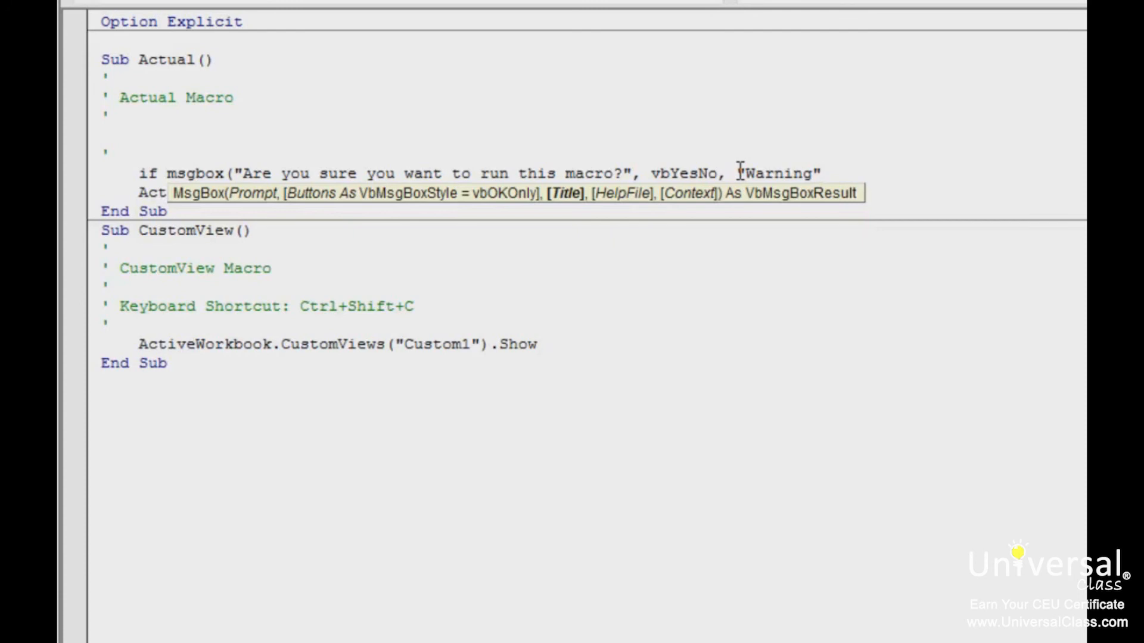
{"action": "type", "text": ")"}
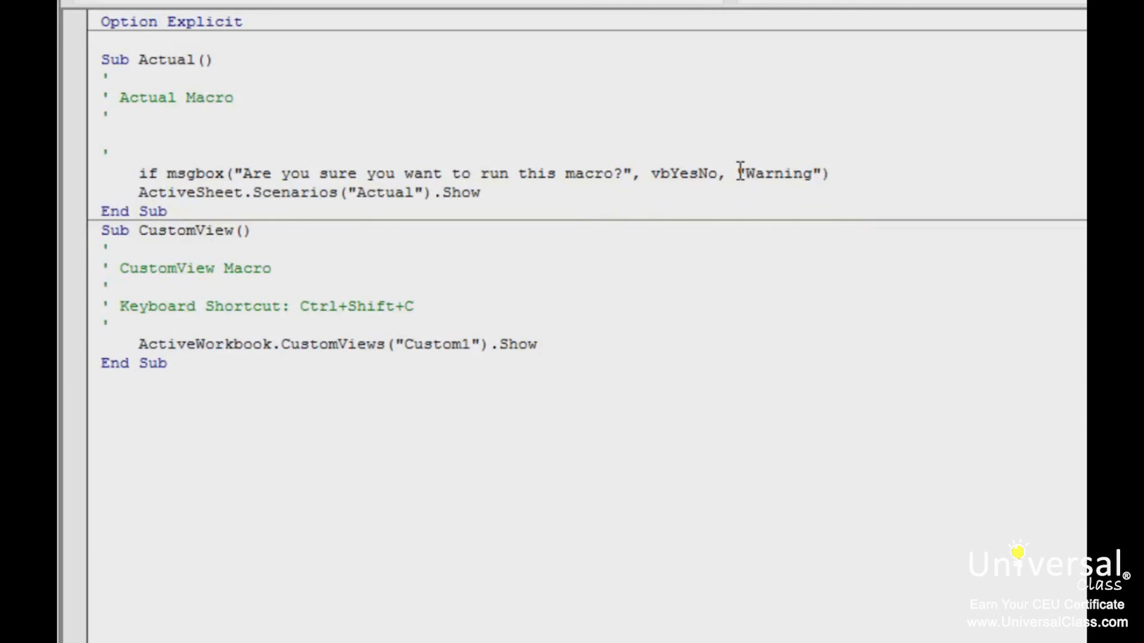
Complete the If line so the message box result is compared with vbYes, ending with Then
{"action": "key", "text": "Return"}
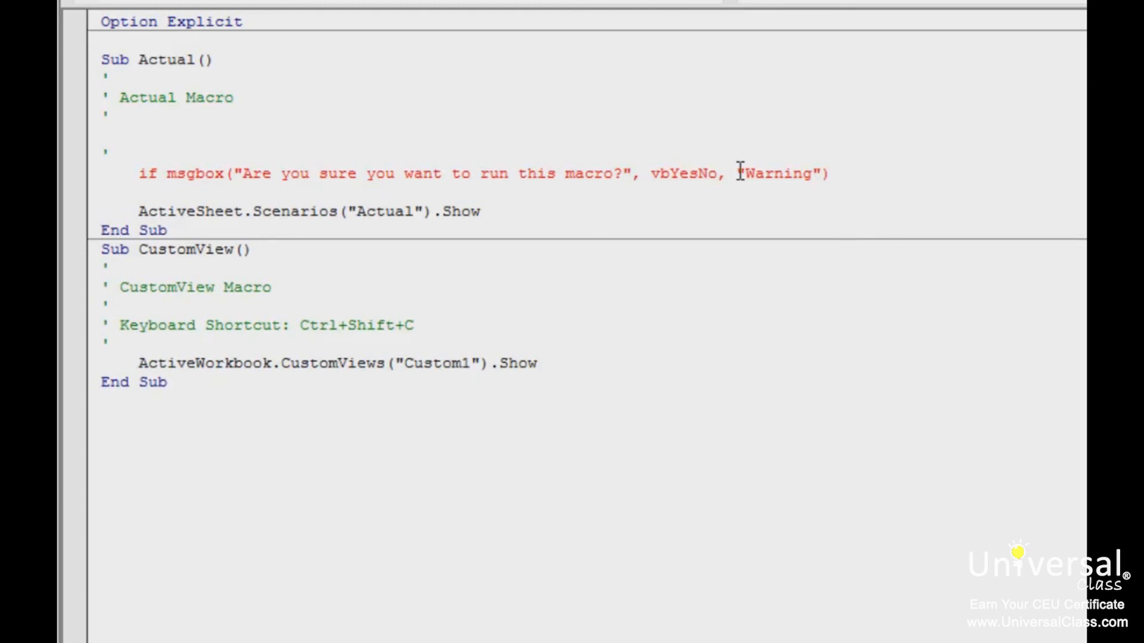
{"action": "type", "text": "="}
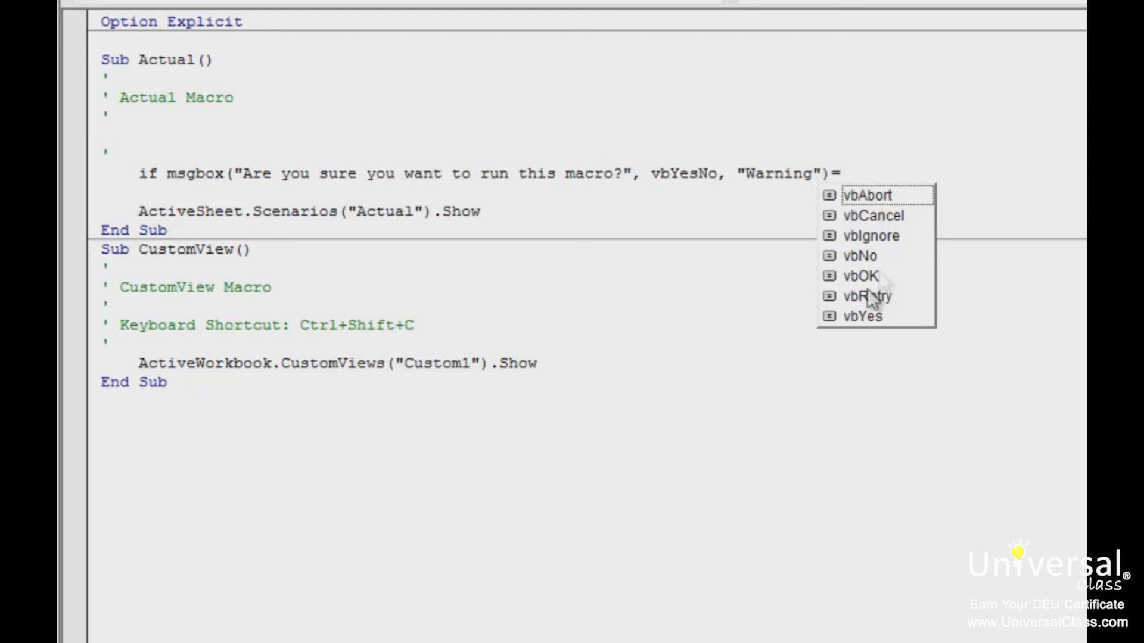
{"action": "double_click", "coordinate": [882, 311]}
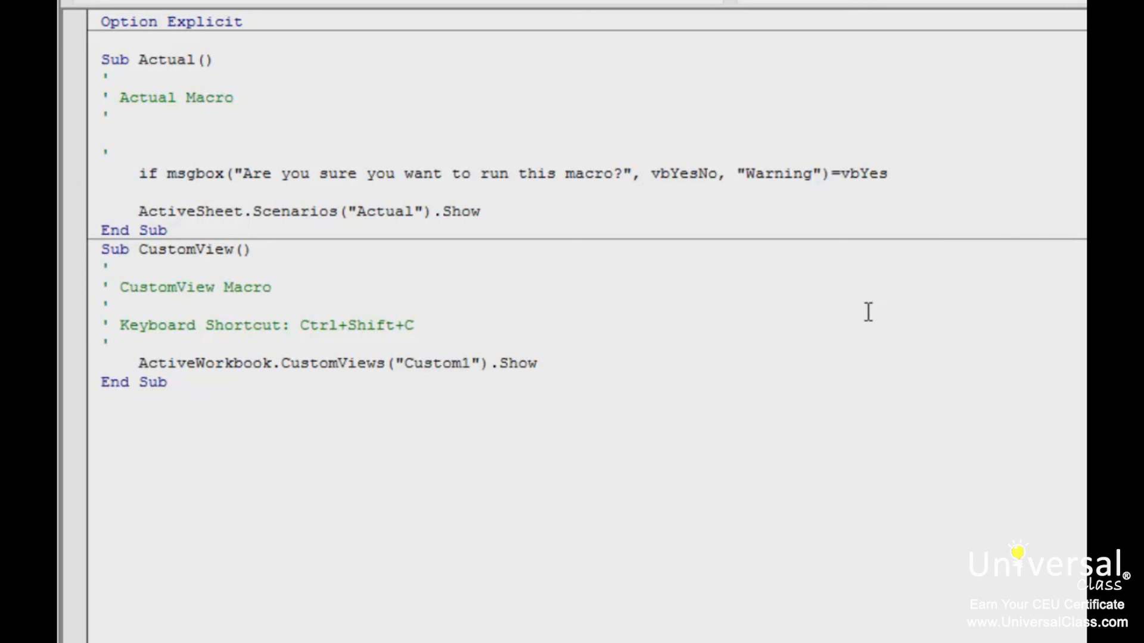
{"action": "type", "text": "then"}
{"action": "key", "text": "Return"}
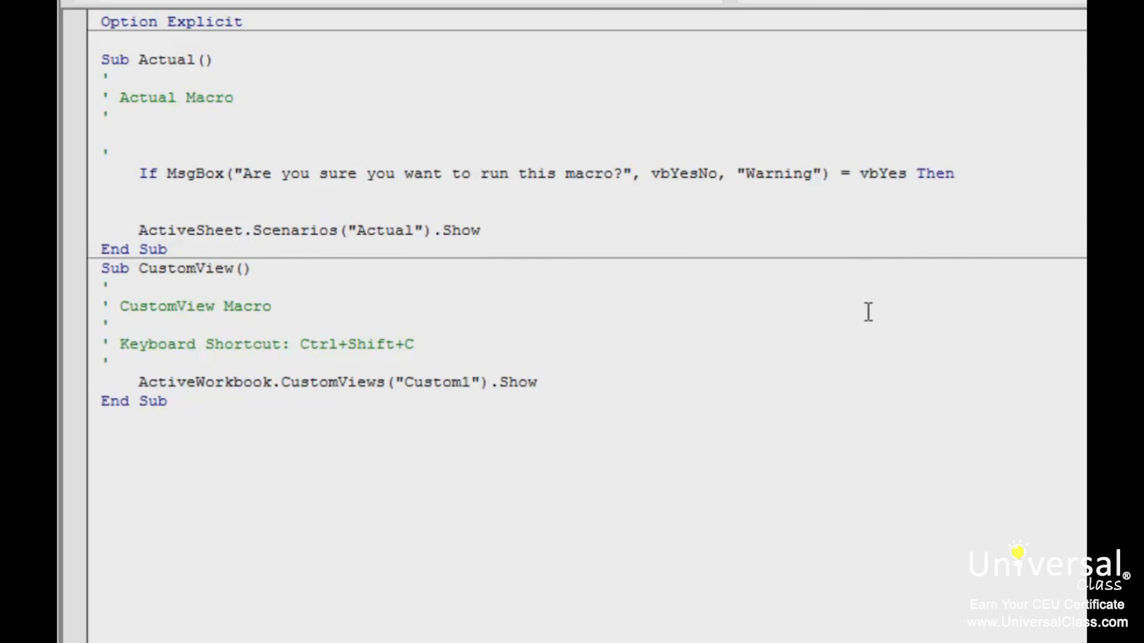
Close the conditional block with End If after the ActiveSheet.Scenarios("Actual").Show line in the Actual macro
{"action": "key", "text": "Down"}
{"action": "key", "text": "End"}
{"action": "key", "text": "Return"}
{"action": "key", "text": "Return"}
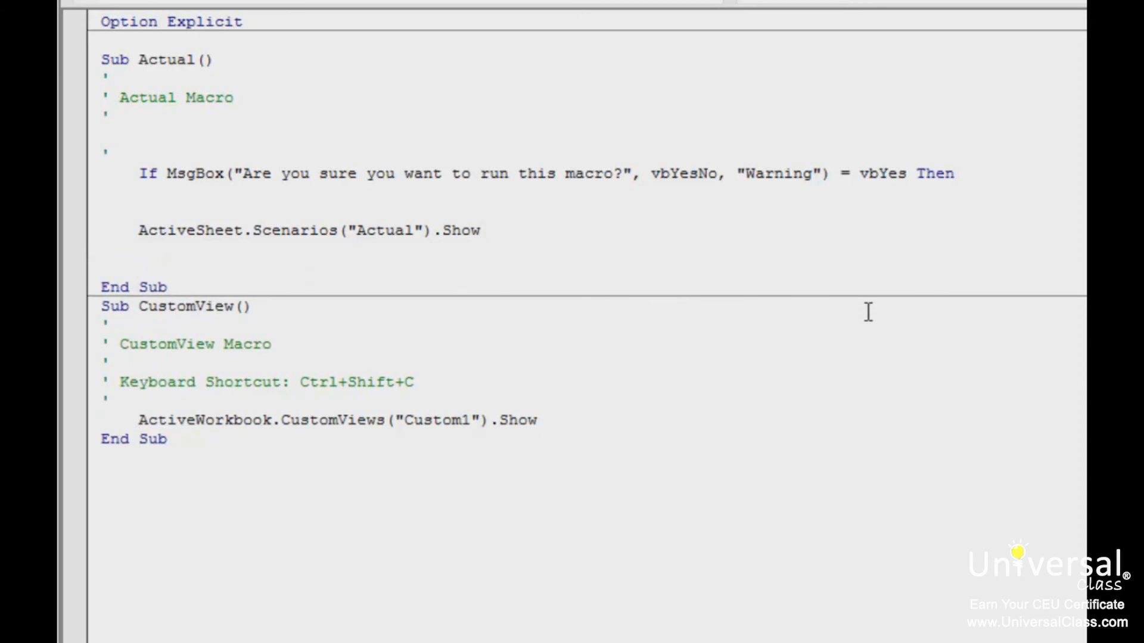
{"action": "key", "text": "Up"}
{"action": "type", "text": "end if"}
{"action": "key", "text": "Return"}
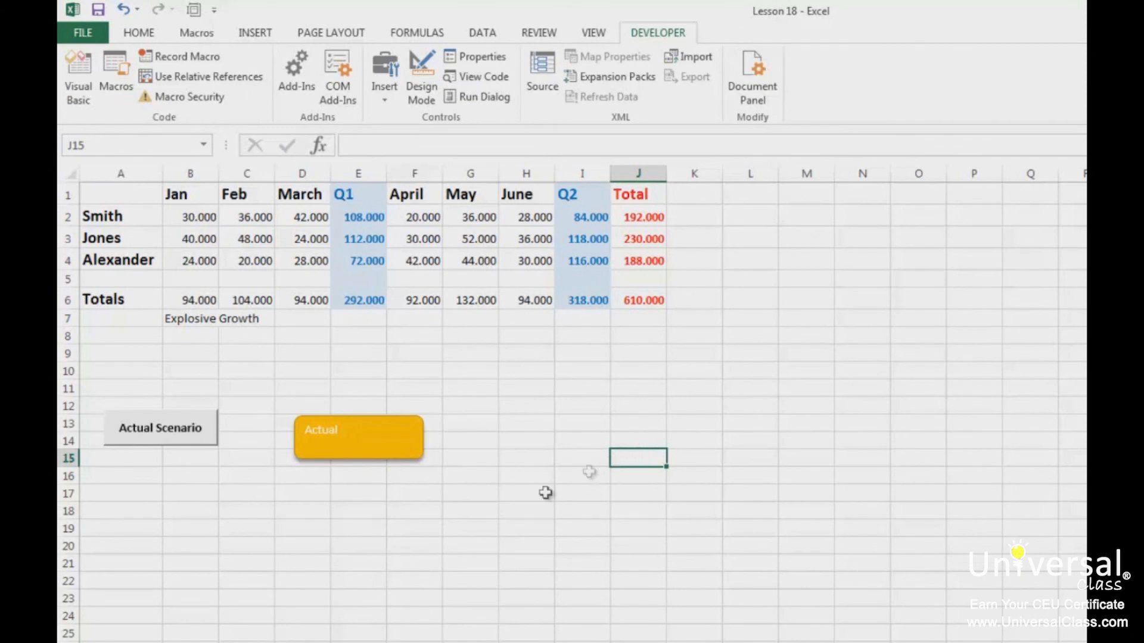
Test the edited Actual macro from the orange Actual shape on the worksheet and answer Yes to the warning
{"action": "left_click", "coordinate": [402, 453]}
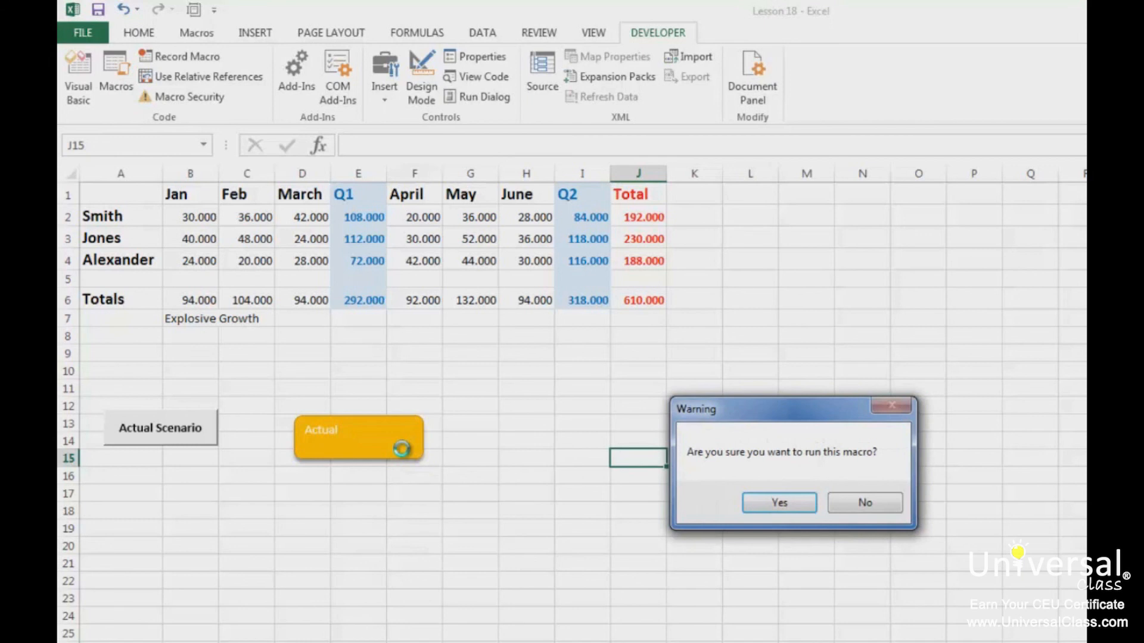
{"action": "left_click", "coordinate": [784, 504]}
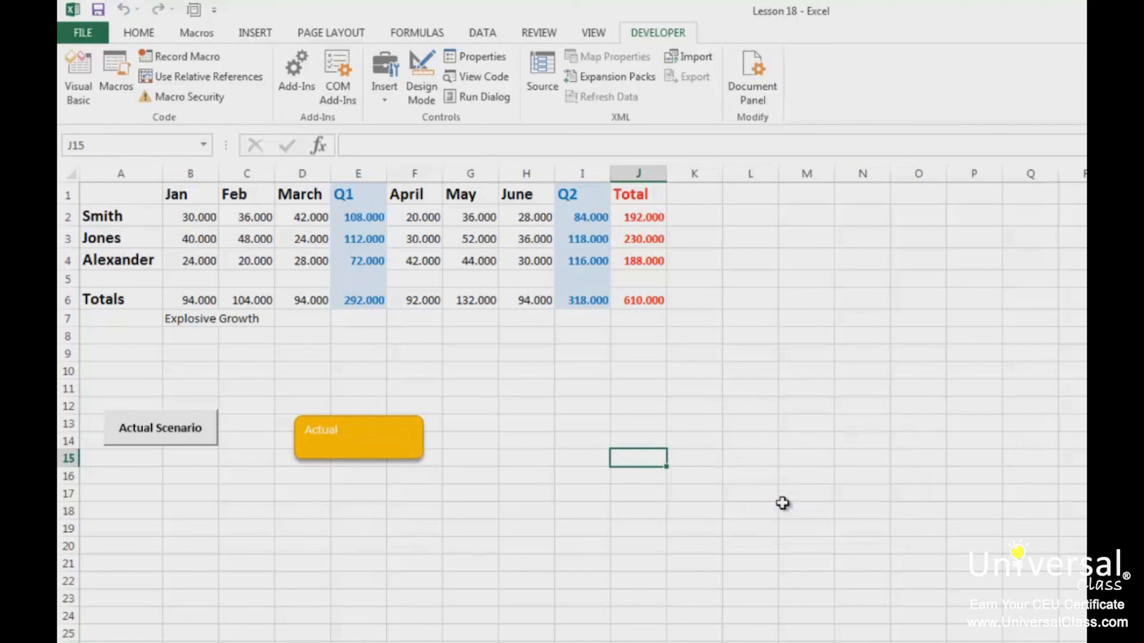